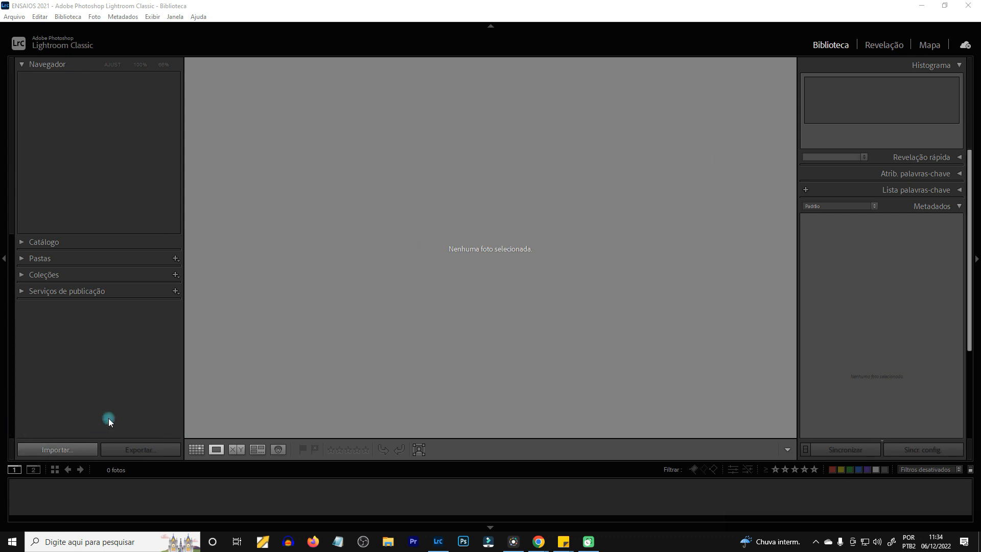
Step: Start a photo import with the FOTOS RAW folder on the Desktop (Área de Trabalho) as the source
left_click(61, 450)
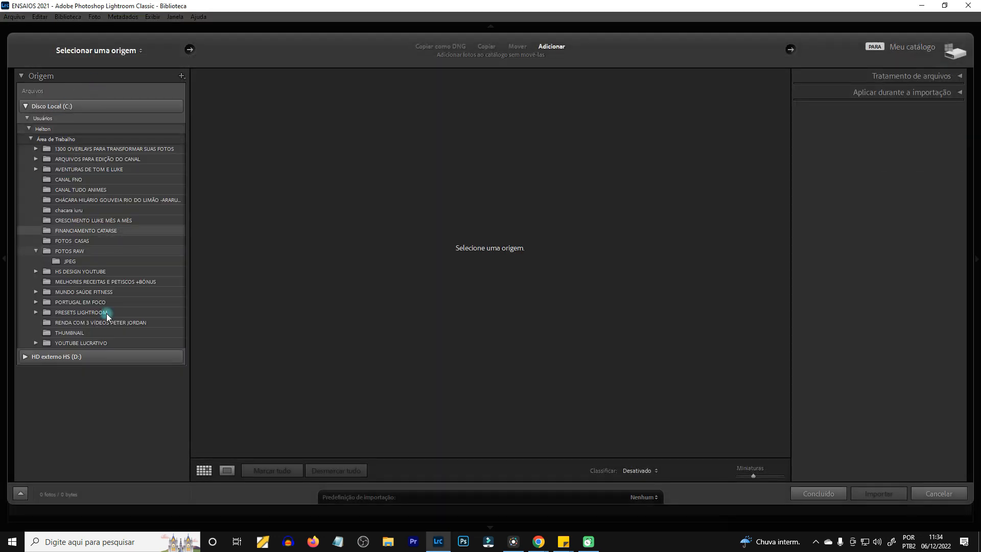
left_click(124, 53)
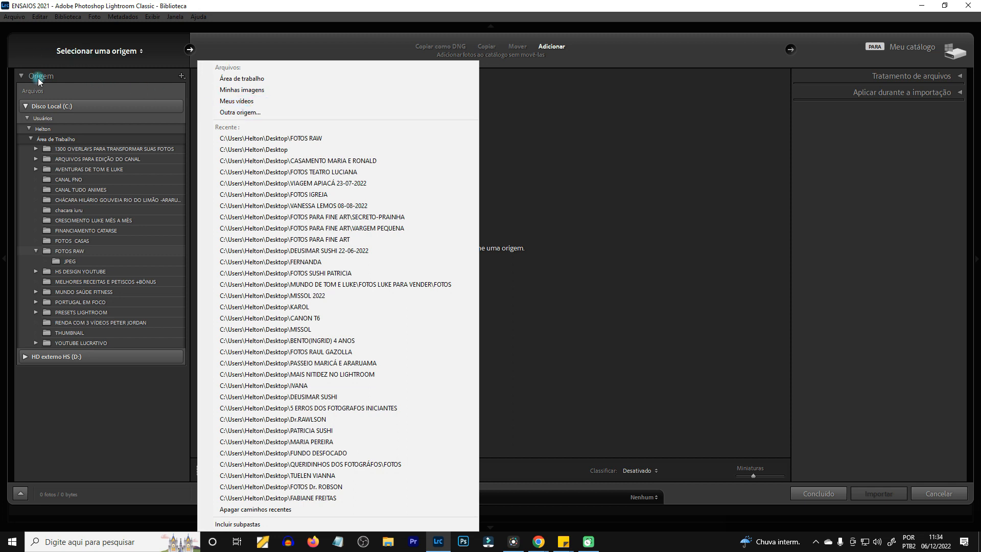
left_click(54, 139)
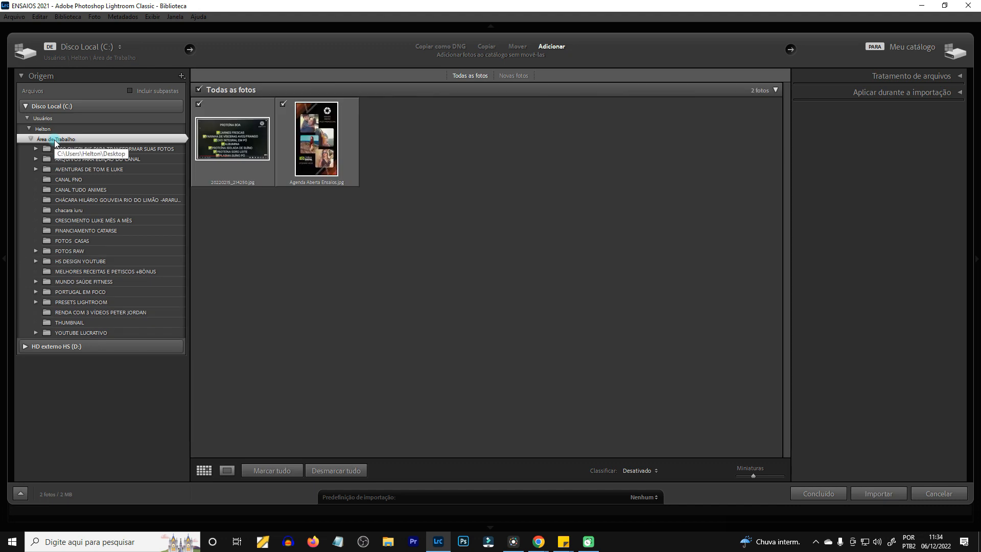
left_click(59, 251)
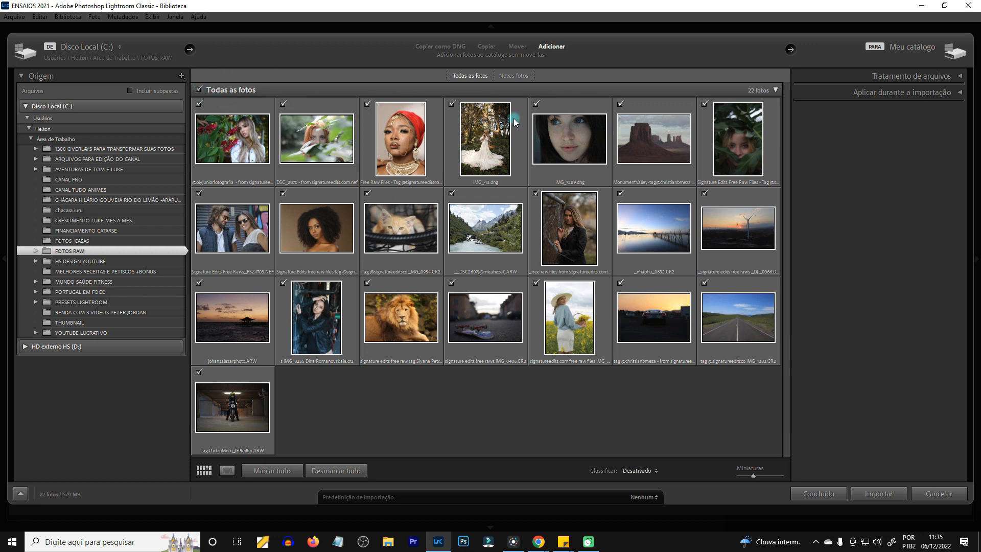
Step: Import only the red-haired woman, the Monument Valley and the car-at-sunset photos, leaving all the others unchecked
left_click(199, 90)
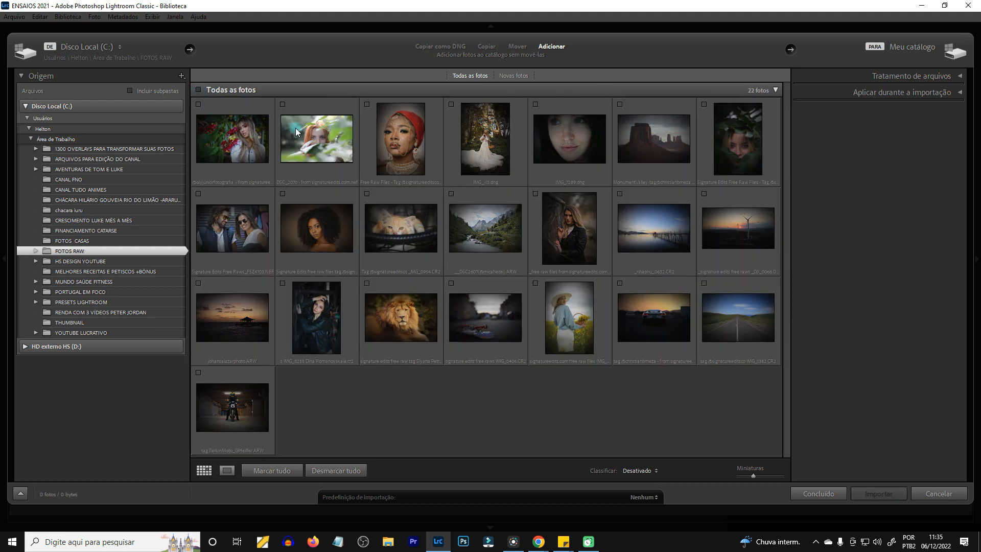
left_click(283, 104)
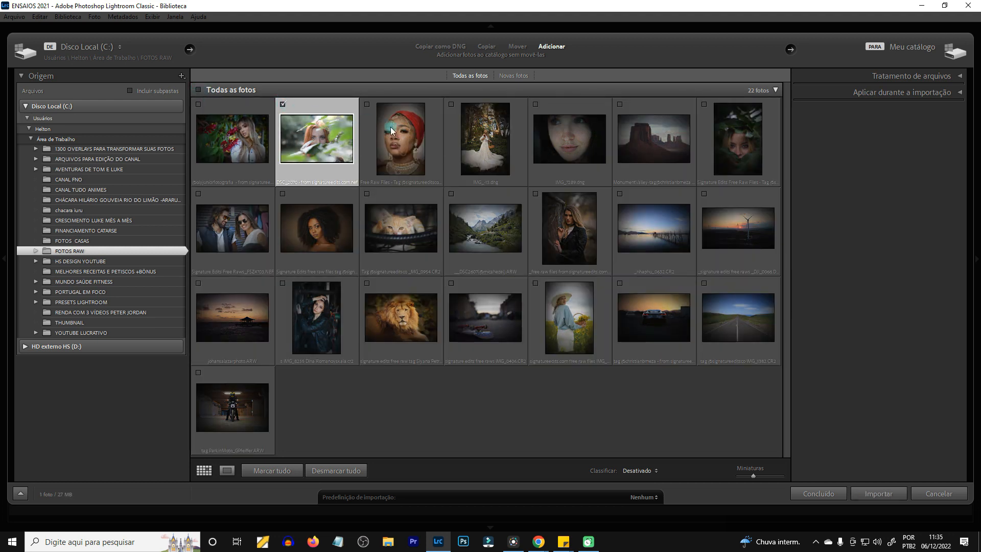
left_click(621, 105)
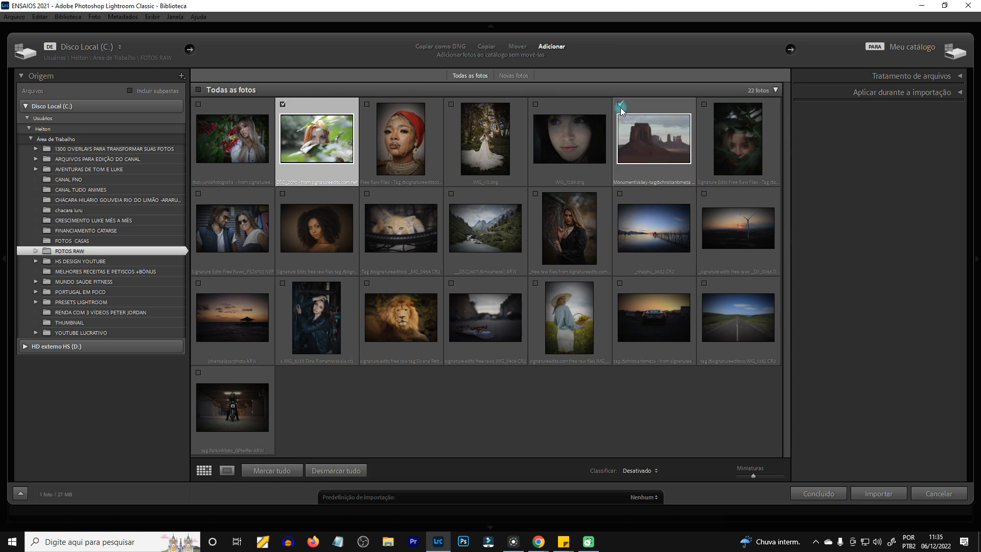
left_click(621, 284)
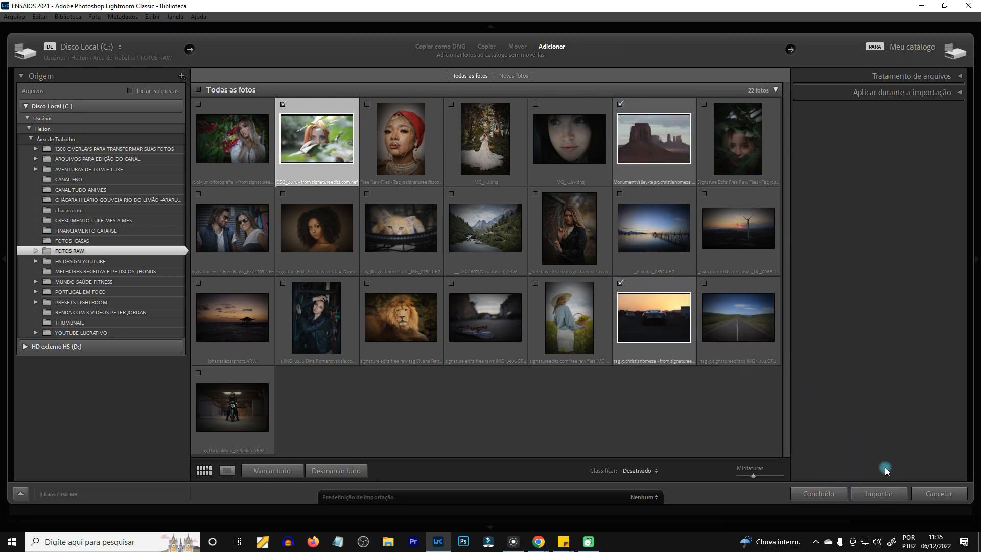
left_click(880, 493)
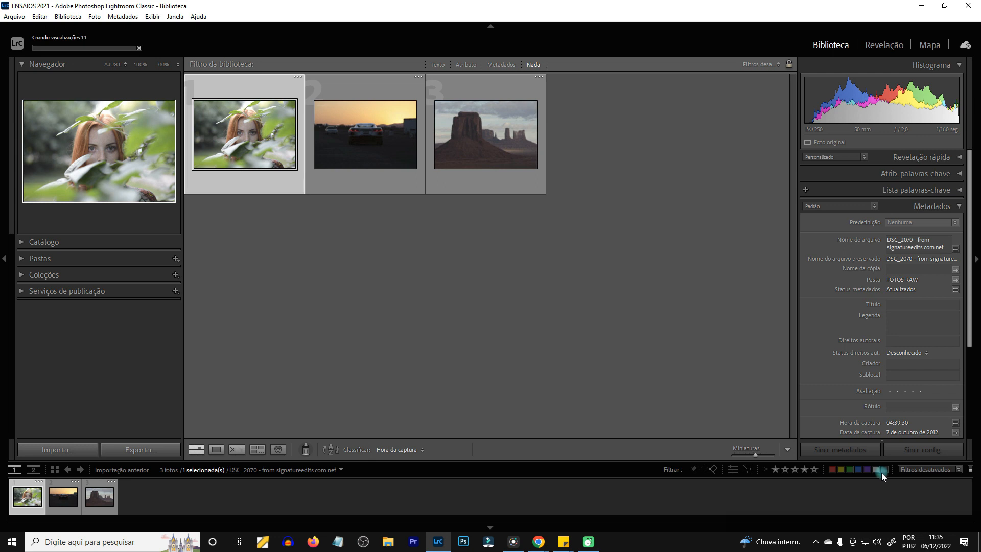
Step: Open the red-haired woman's photo in the Revelação module and hide the navigator side, filmstrip and module bar to enlarge it
left_click(877, 45)
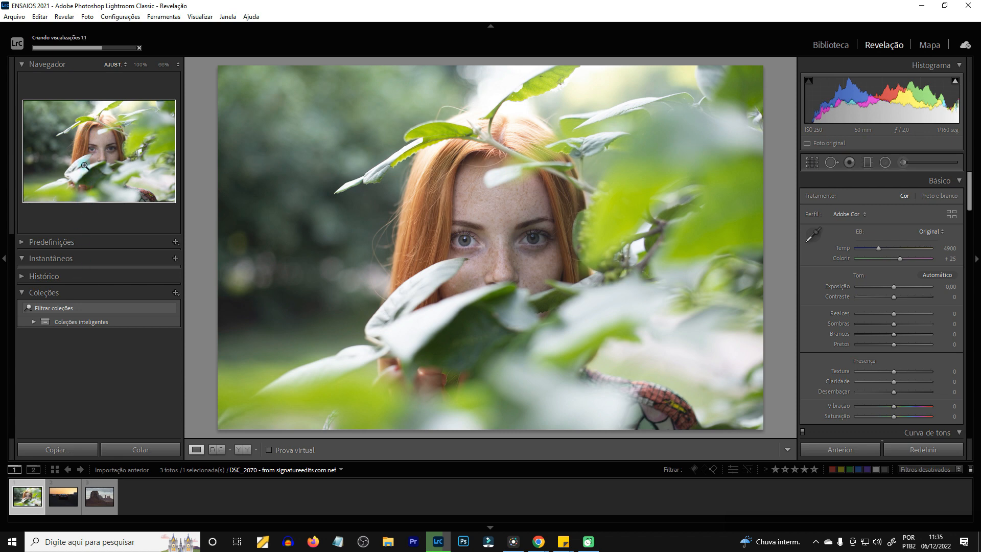
left_click(2, 262)
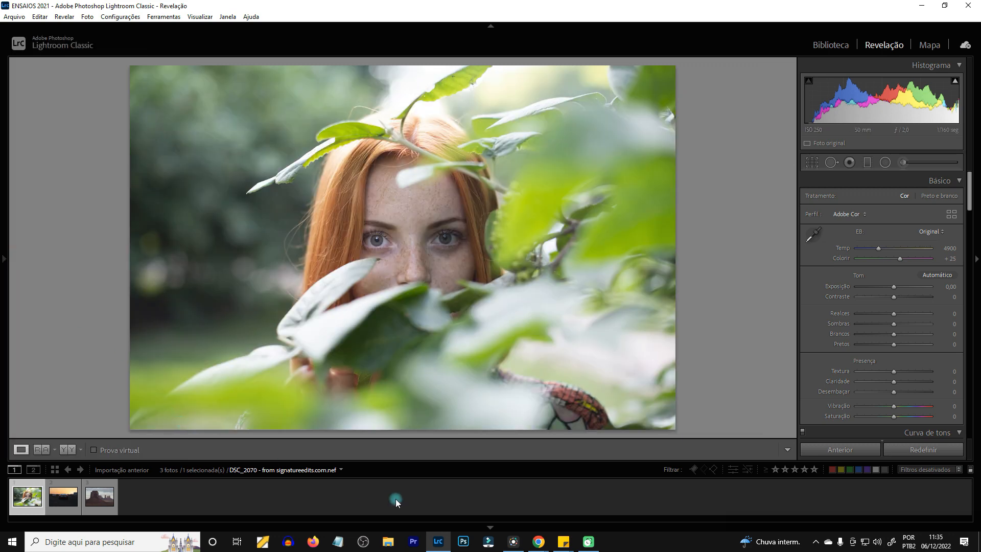
left_click(489, 526)
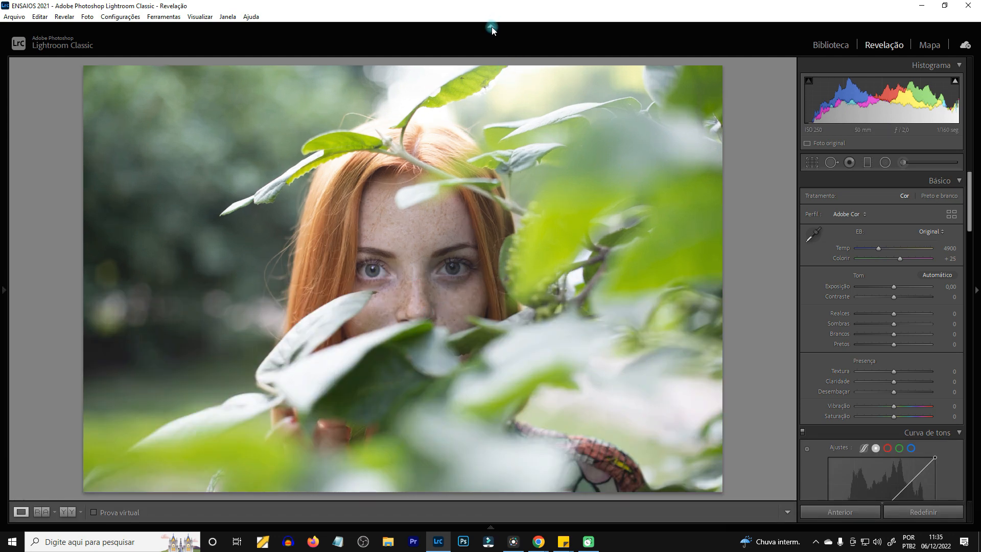
left_click(491, 27)
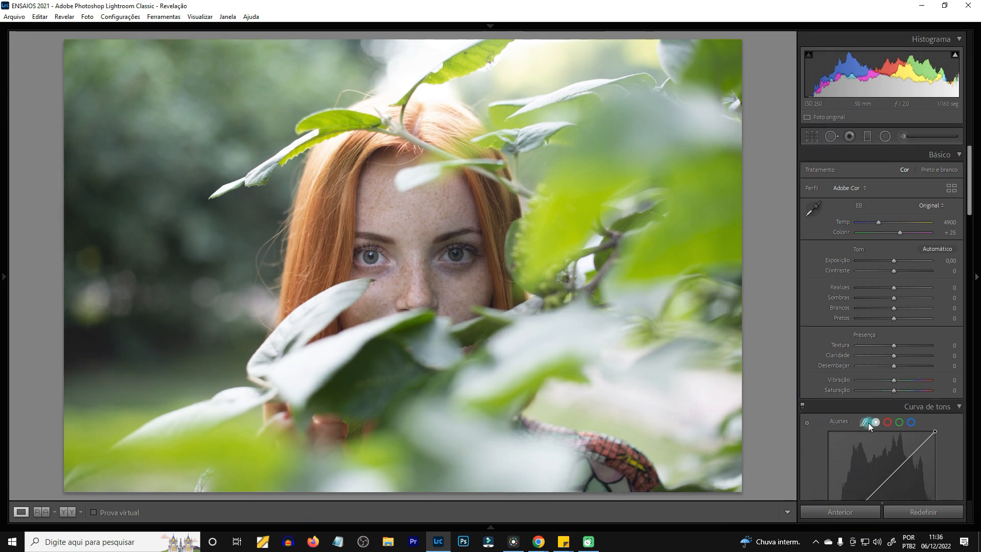
Step: Switch to the Monument Valley photo and bring up its Básico adjustments
scroll(864, 424, "down", 4)
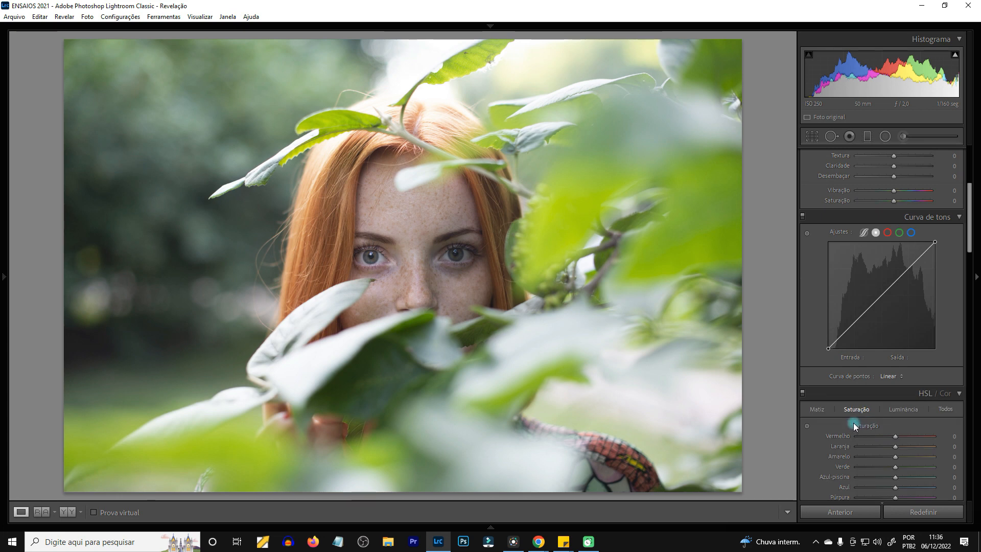
mouse_move(490, 521)
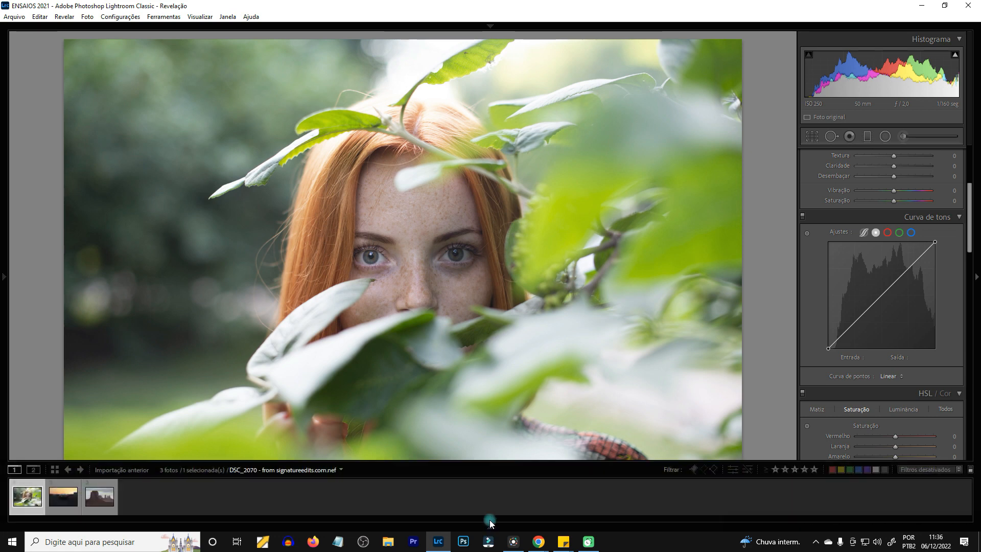
left_click(93, 503)
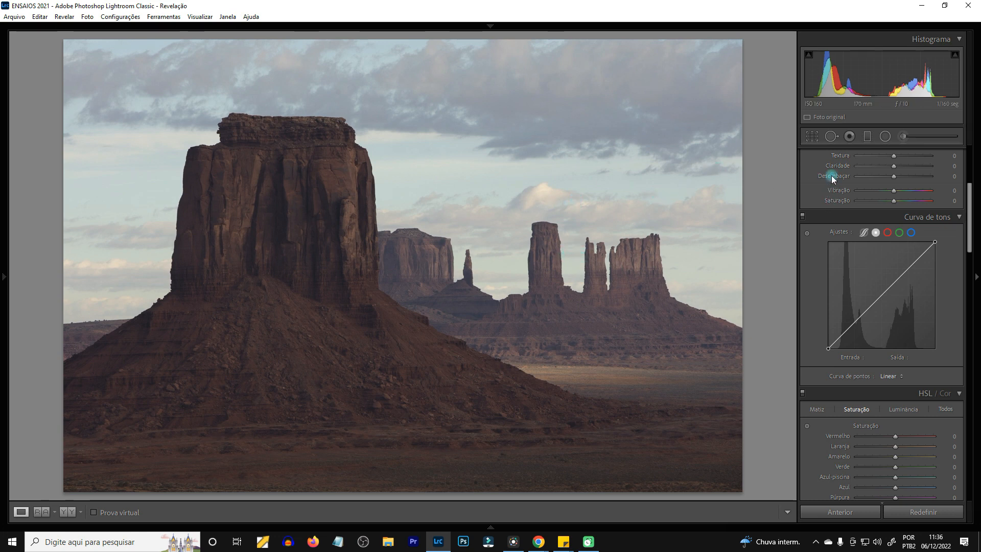
scroll(832, 176, "up", 4)
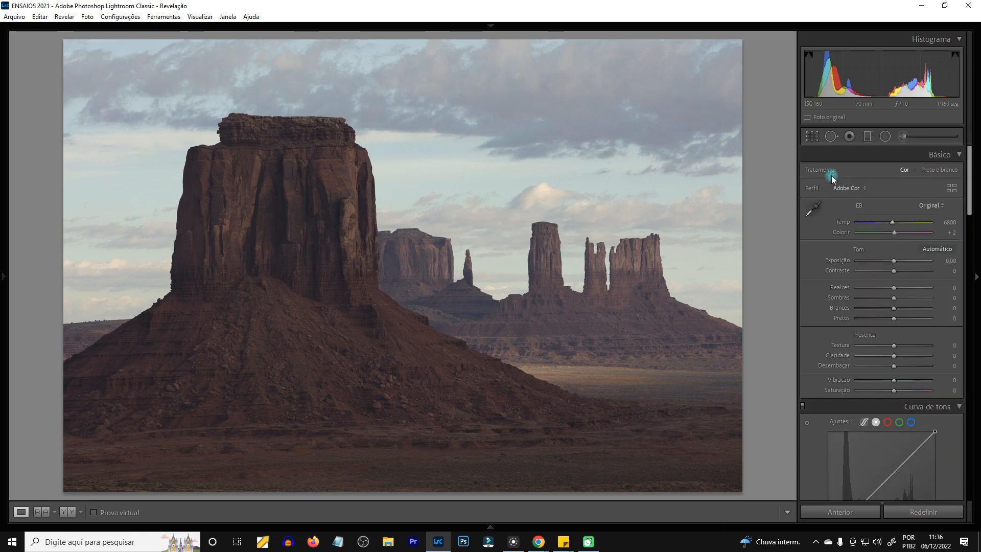
Step: Try rotating the Monument Valley photo's crop to an angle of 2,05, and undo the rotation
left_click(810, 136)
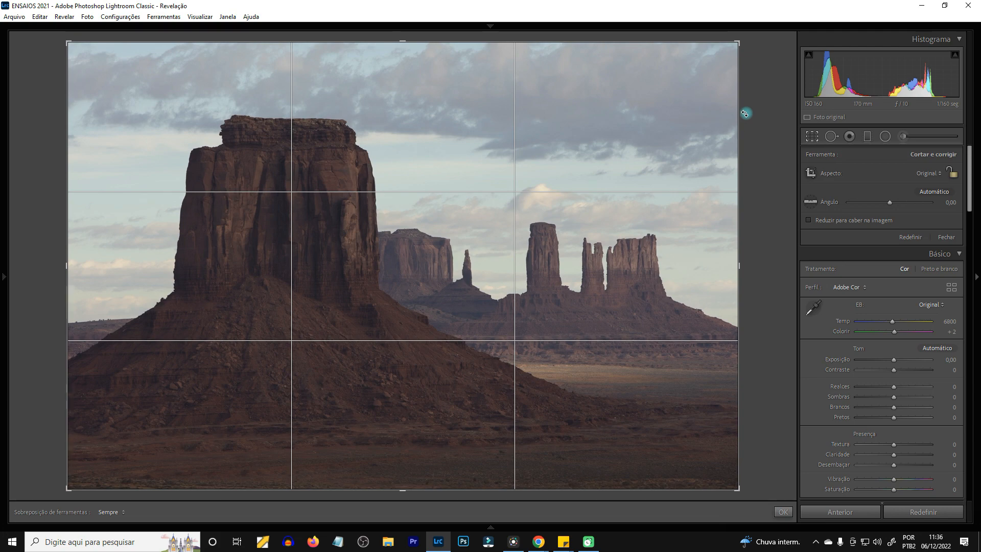
left_click_drag(755, 89, 756, 105)
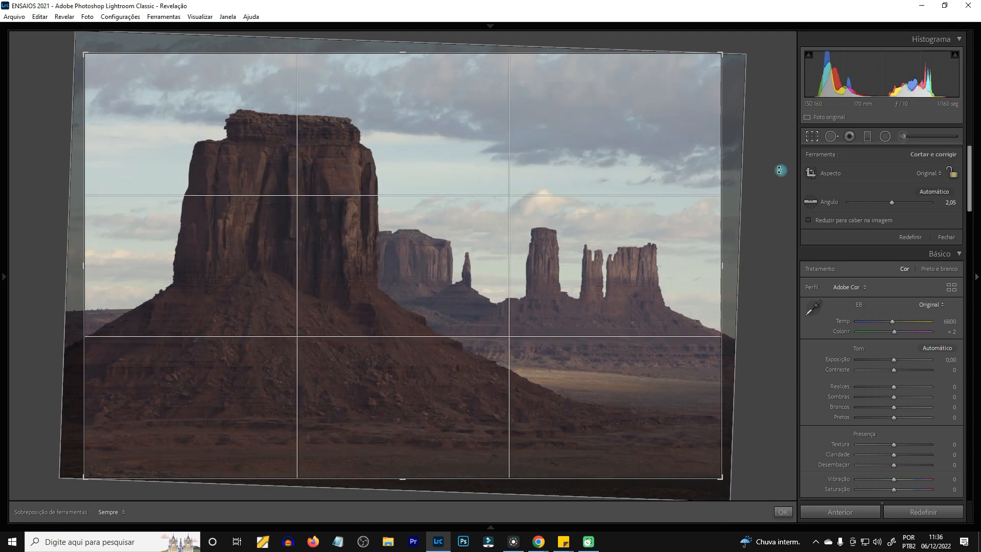
key("r")
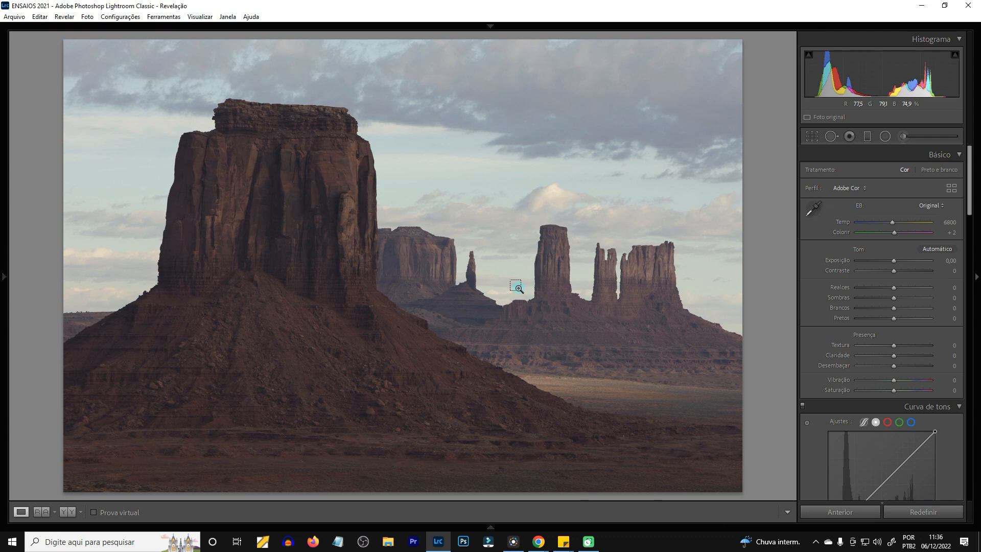
key("ctrl+z")
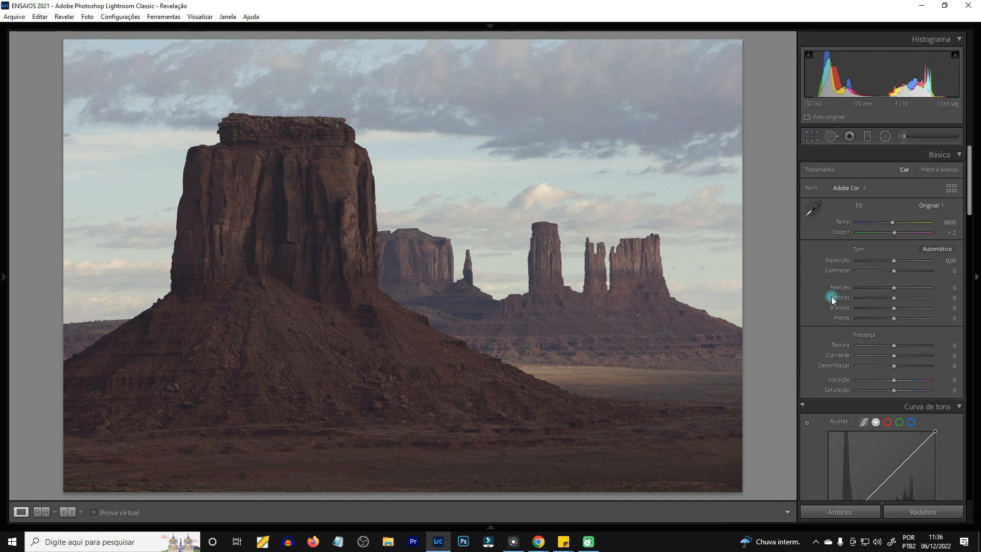
Step: Enable Remover desvio cromático and Ativar correções de perfil in the photo's lens corrections
scroll(832, 317, "down", 15)
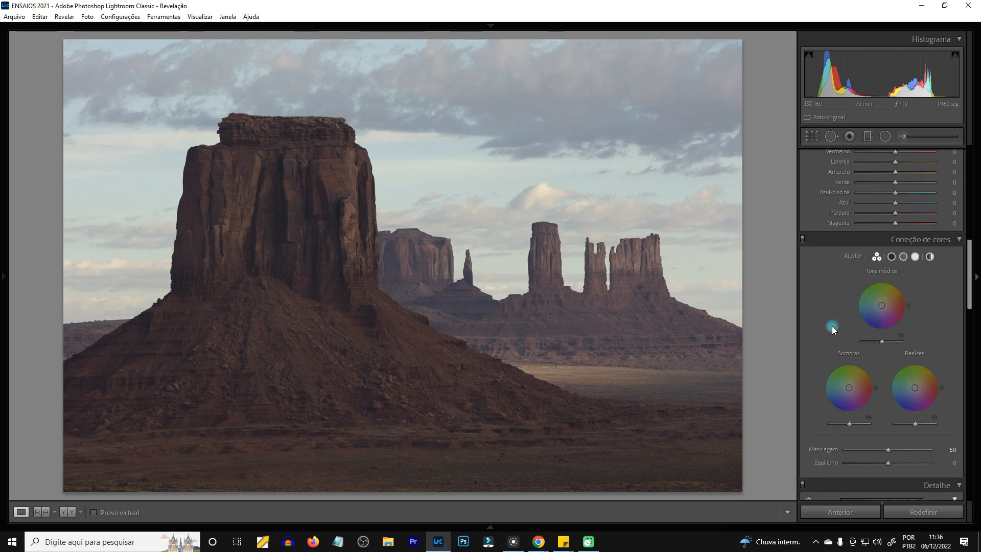
scroll(833, 329, "down", 2)
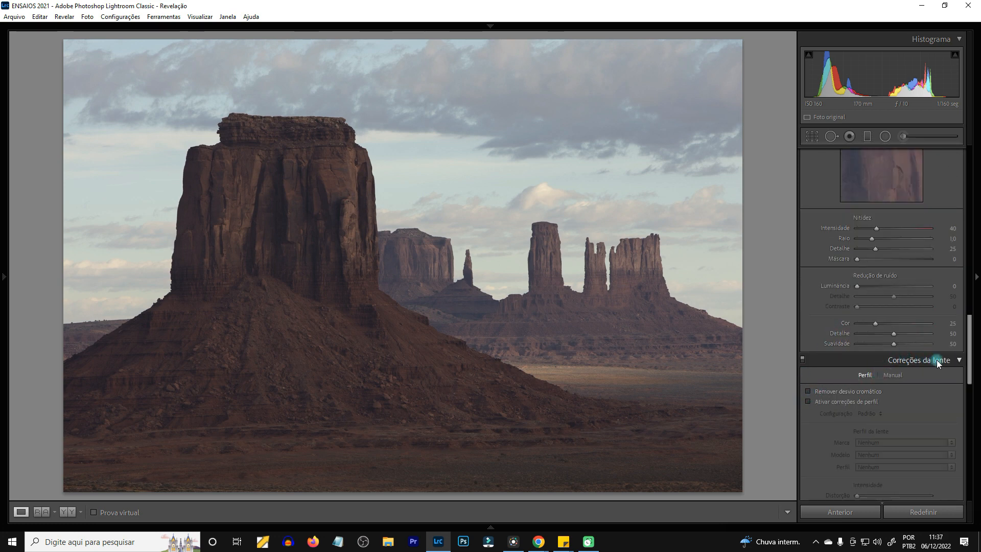
left_click(808, 392)
left_click(808, 402)
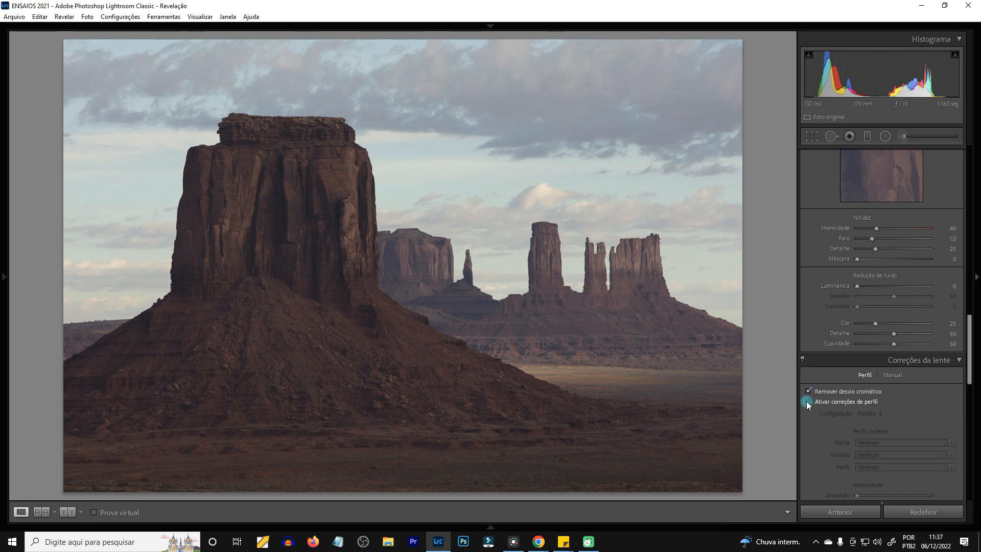
left_click(807, 402)
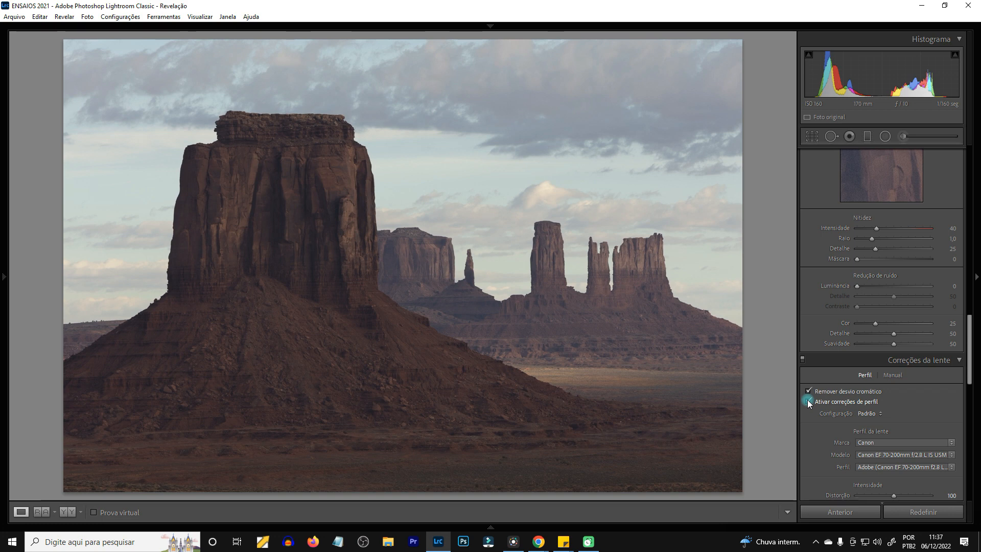
Step: Collapse the Correções da lente and Transformação sections, and expand Correções da lente again
left_click(956, 361)
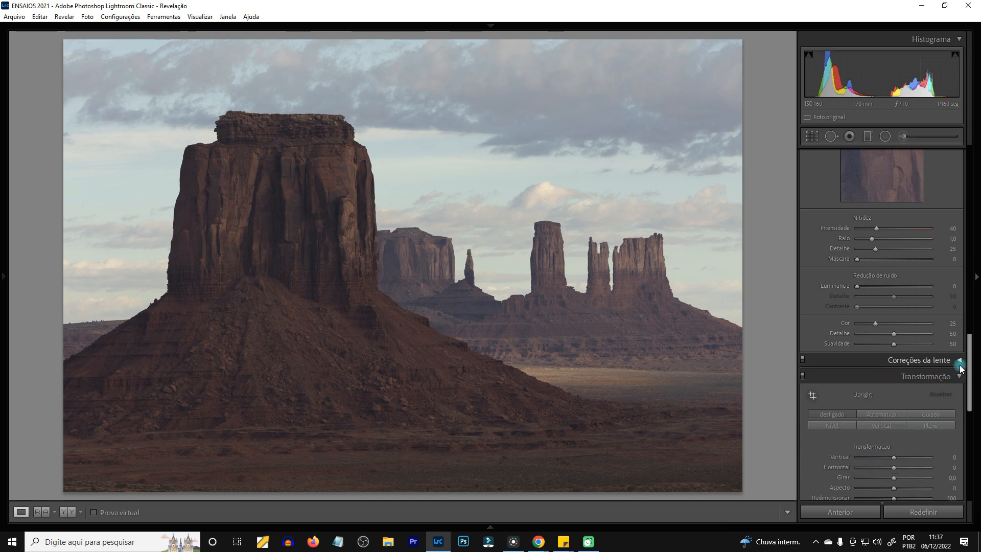
left_click(959, 376)
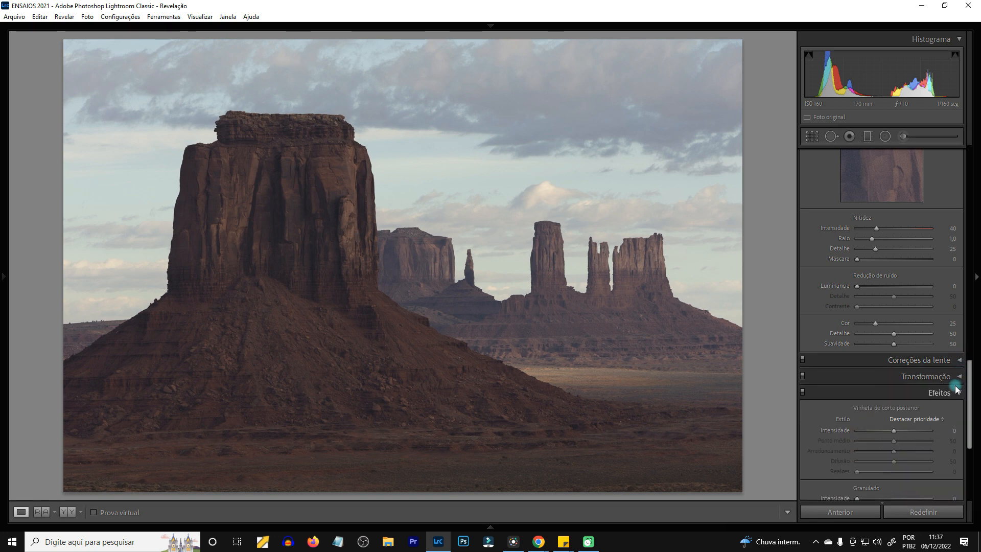
left_click(958, 361)
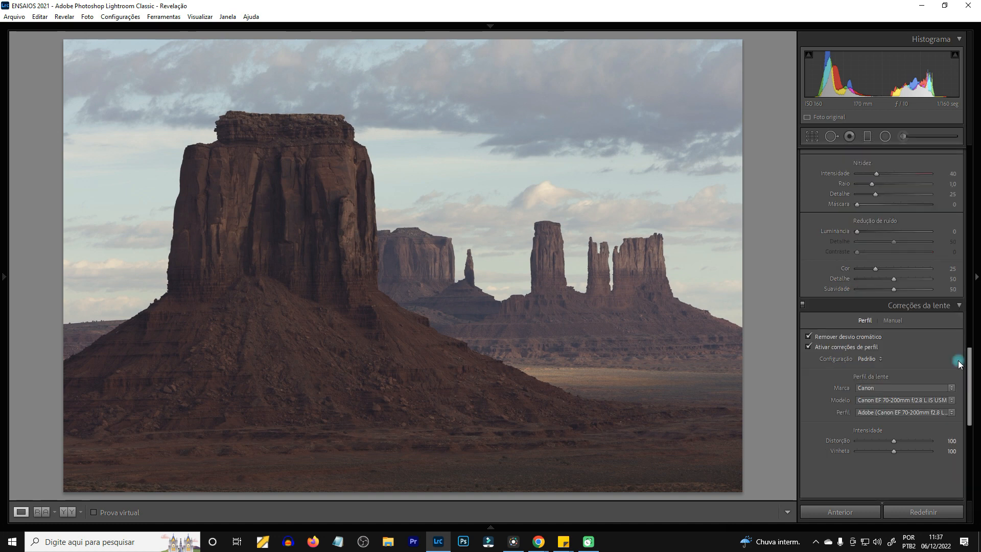
Step: Collapse the Básico, Curva de tons, HSL / Cor and Correção de cores sections, and expand Básico and Curva de tons again
scroll(863, 368, "up", 4)
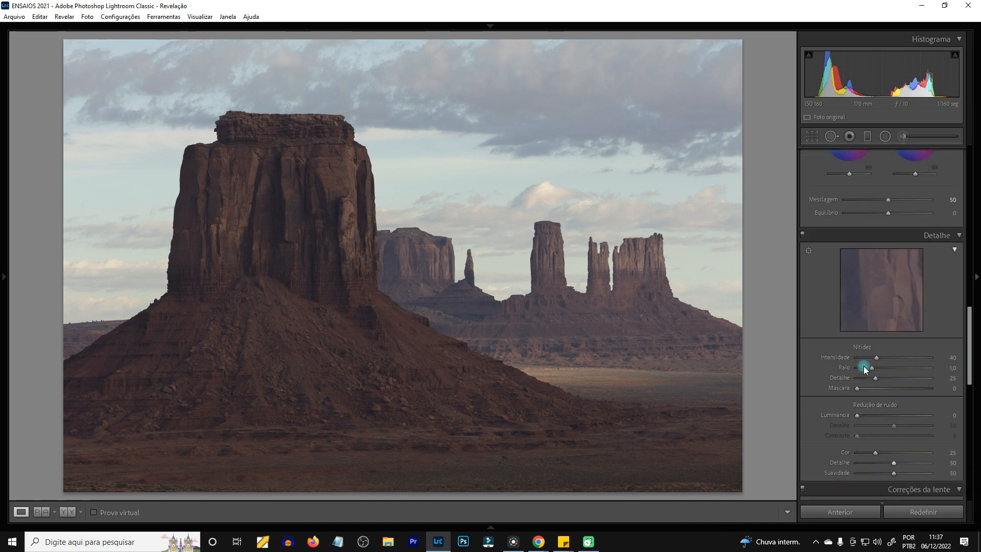
scroll(863, 366, "up", 10)
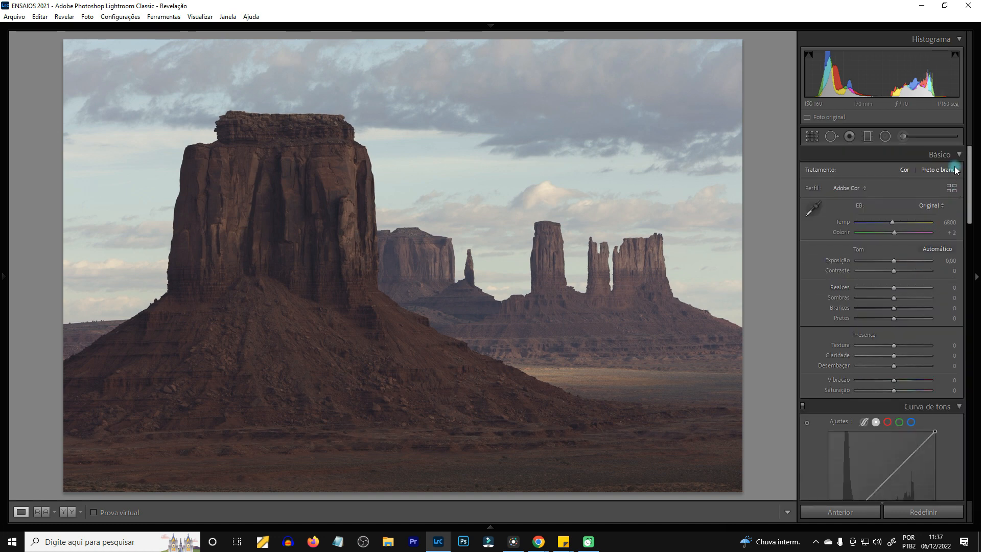
left_click(961, 156)
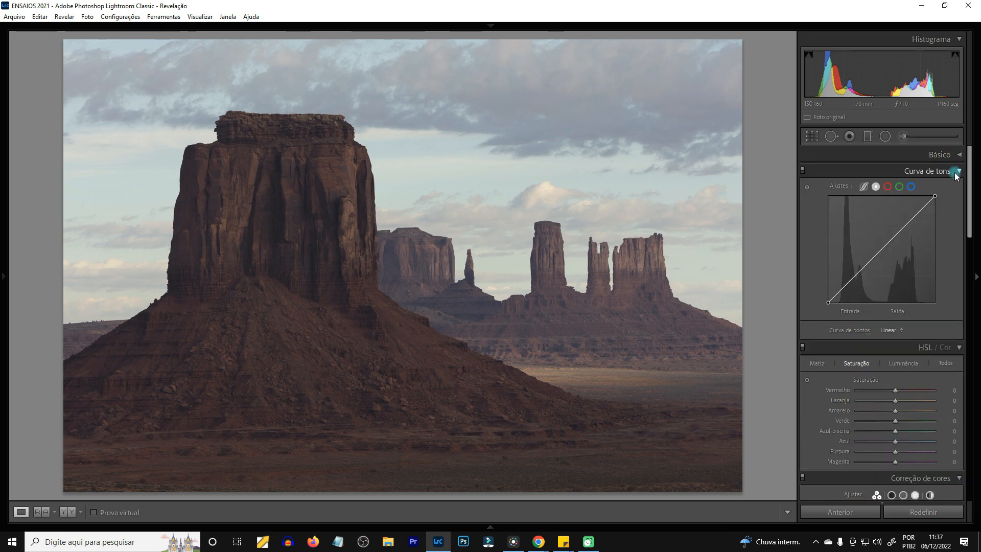
left_click(958, 171)
left_click(958, 188)
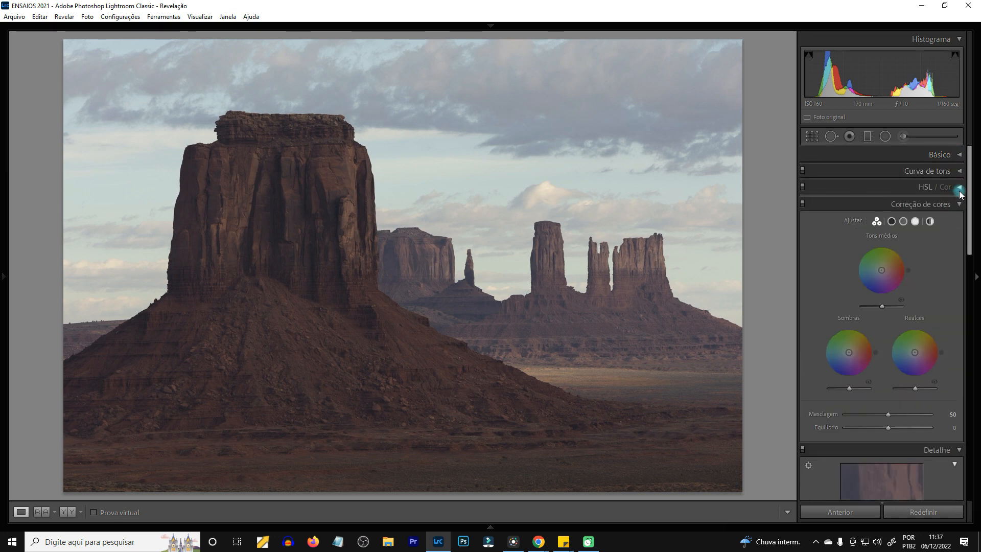
left_click(959, 204)
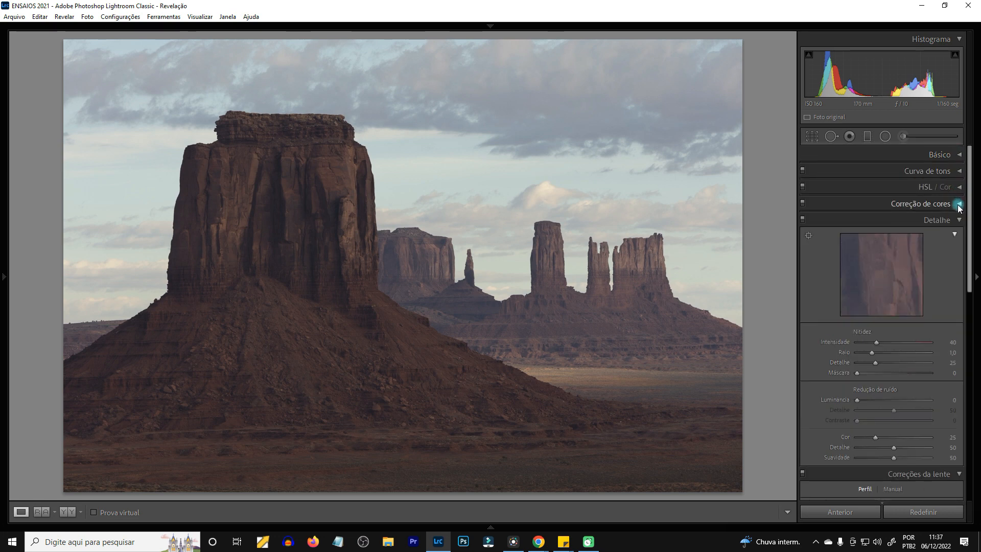
left_click(959, 154)
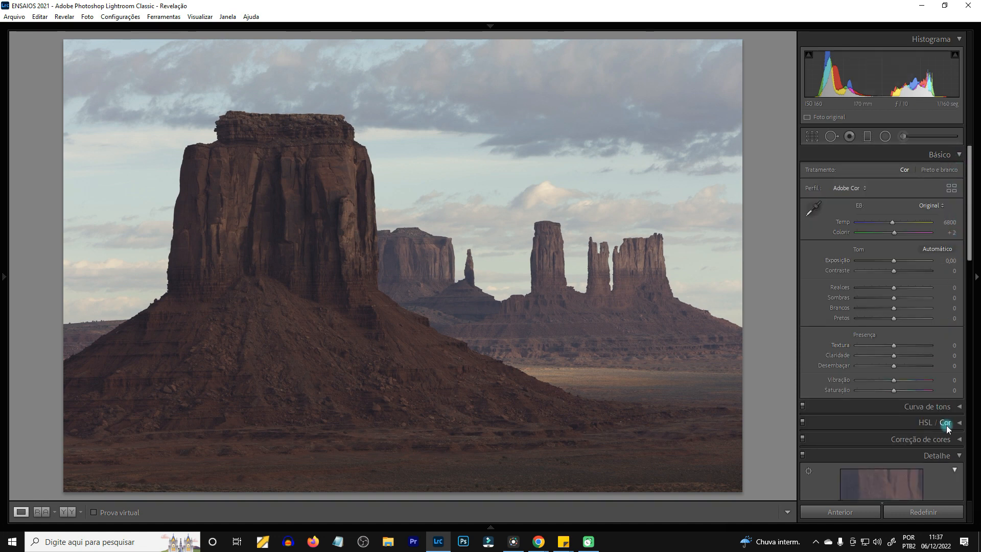
left_click(959, 407)
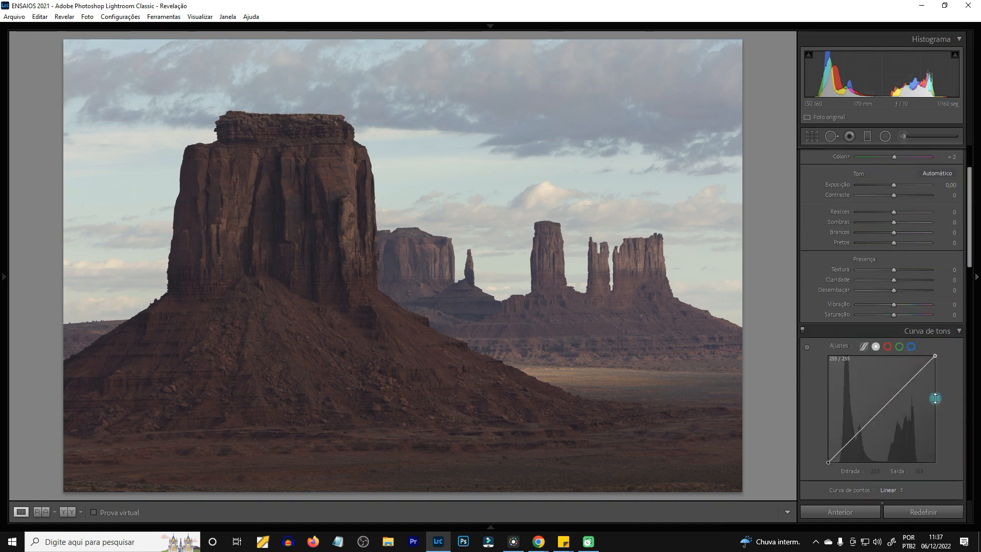
Step: Expand the HSL / Cor and Correção de cores sections
scroll(933, 398, "down", 5)
left_click(961, 340)
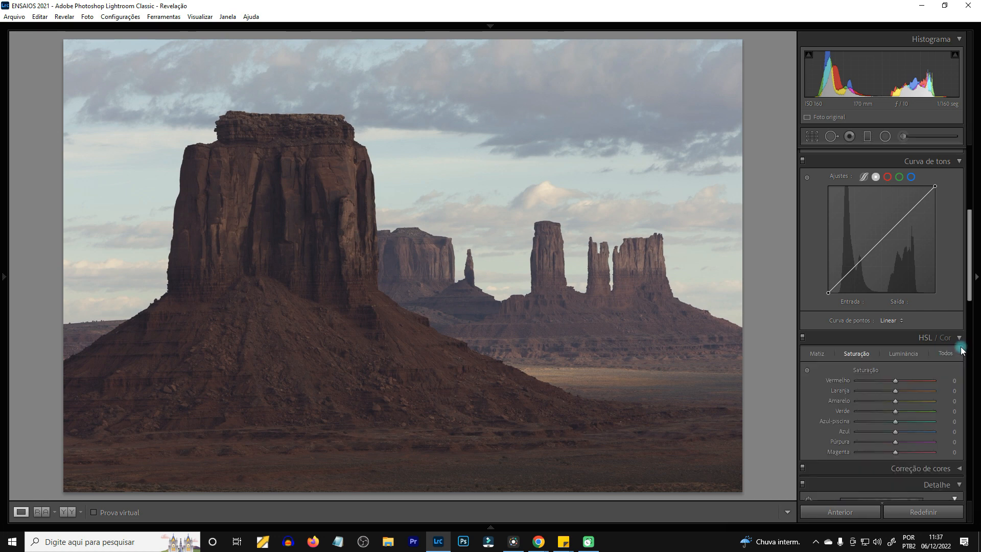
scroll(948, 391, "down", 3)
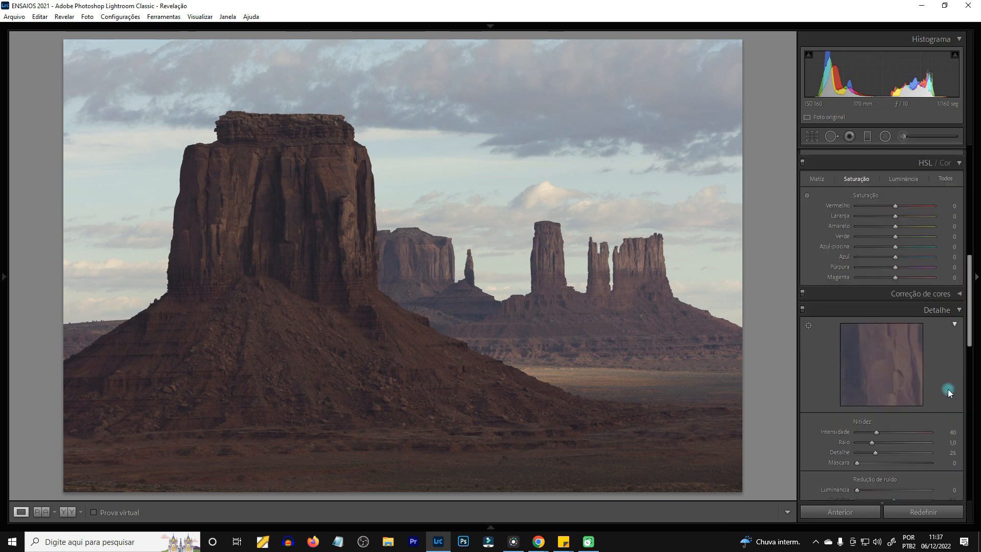
left_click(958, 294)
Step: Warm the Monument Valley photo's white balance with Temp at 9433 and Colorir at +4
scroll(878, 360, "up", 6)
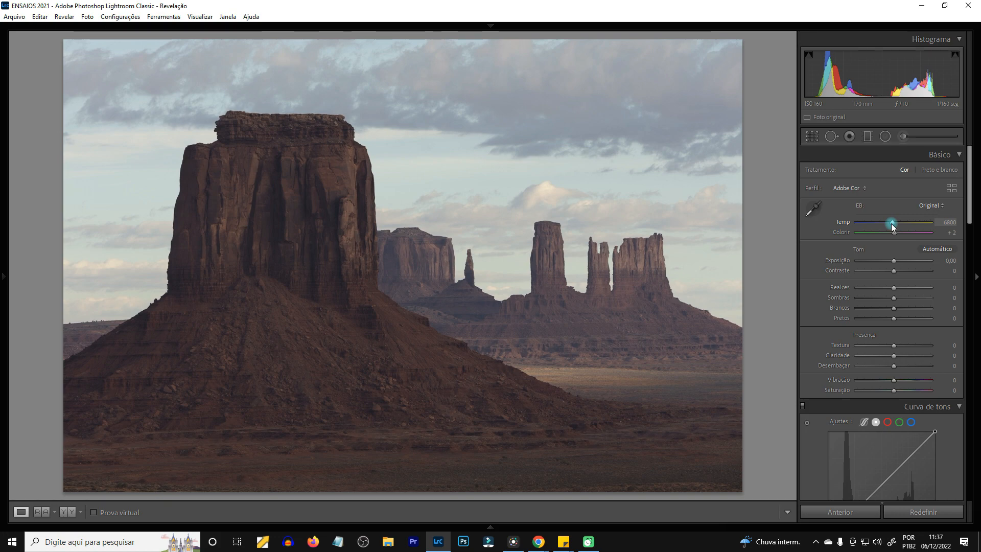
mouse_move(891, 223)
left_mouse_down()
mouse_move(877, 227)
mouse_move(905, 227)
left_mouse_up()
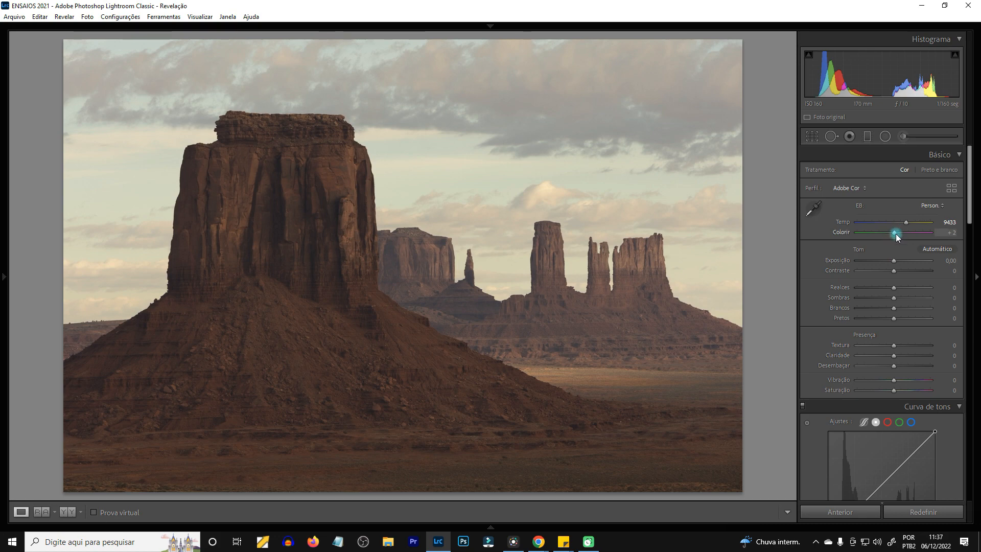
mouse_move(896, 234)
left_mouse_down()
mouse_move(873, 235)
mouse_move(907, 239)
mouse_move(843, 236)
mouse_move(895, 236)
left_mouse_up()
Step: Adjust the photo's tone with Exposição at +0,35, Contraste at +10, Realces at −100 and Sombras at +51
left_click_drag(888, 263, 888, 286)
double_click(888, 286)
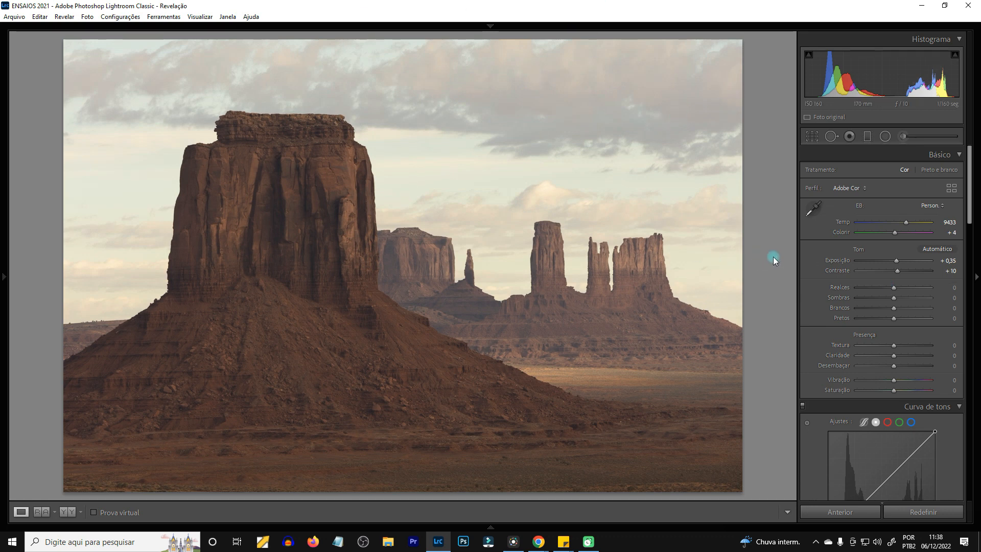
left_click_drag(893, 289, 853, 296)
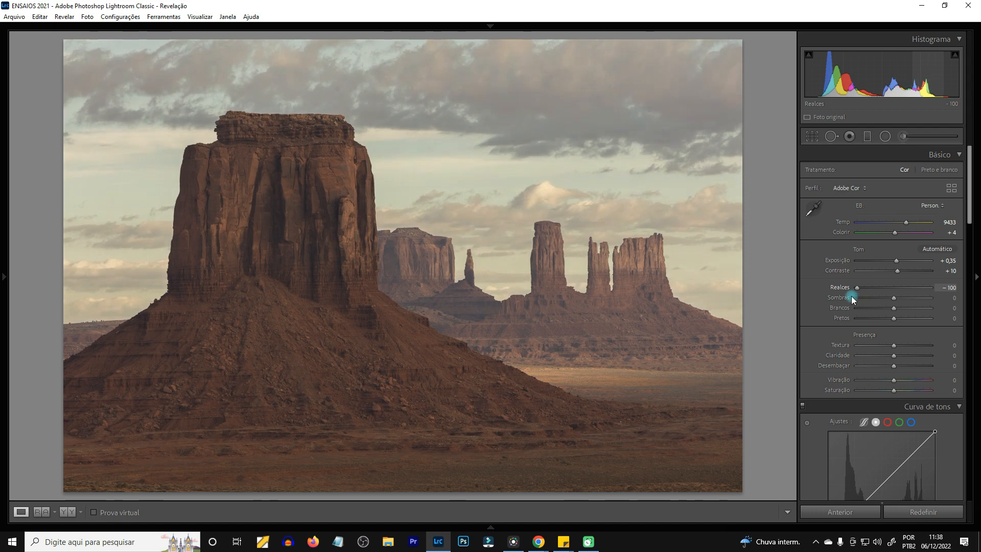
mouse_move(852, 297)
left_mouse_down()
mouse_move(860, 293)
mouse_move(841, 292)
left_mouse_up()
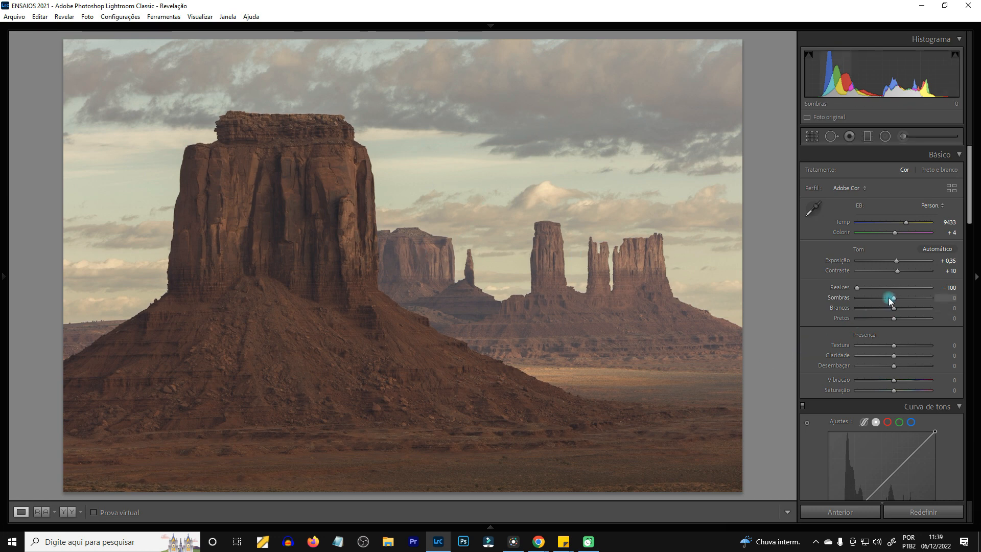
mouse_move(897, 298)
left_mouse_down()
mouse_move(923, 301)
mouse_move(912, 300)
left_mouse_up()
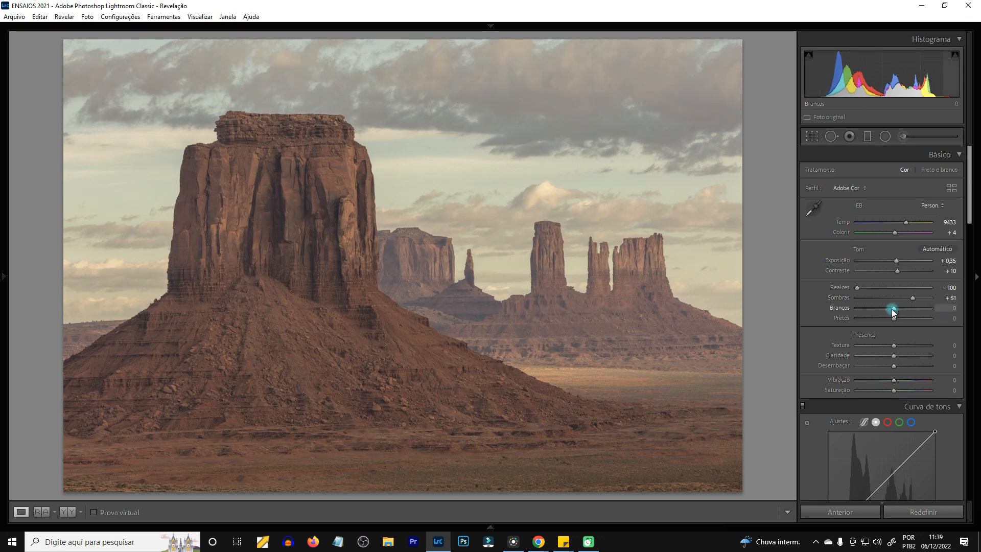
Step: Set the photo's Brancos to +17 and Pretos to −38
left_click_drag(894, 308, 905, 310)
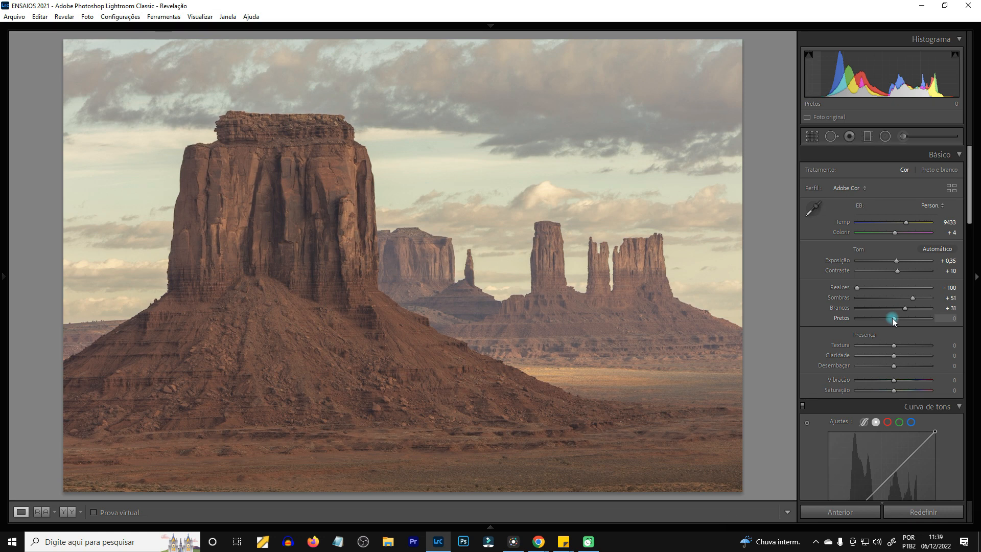
left_click_drag(891, 318, 886, 319)
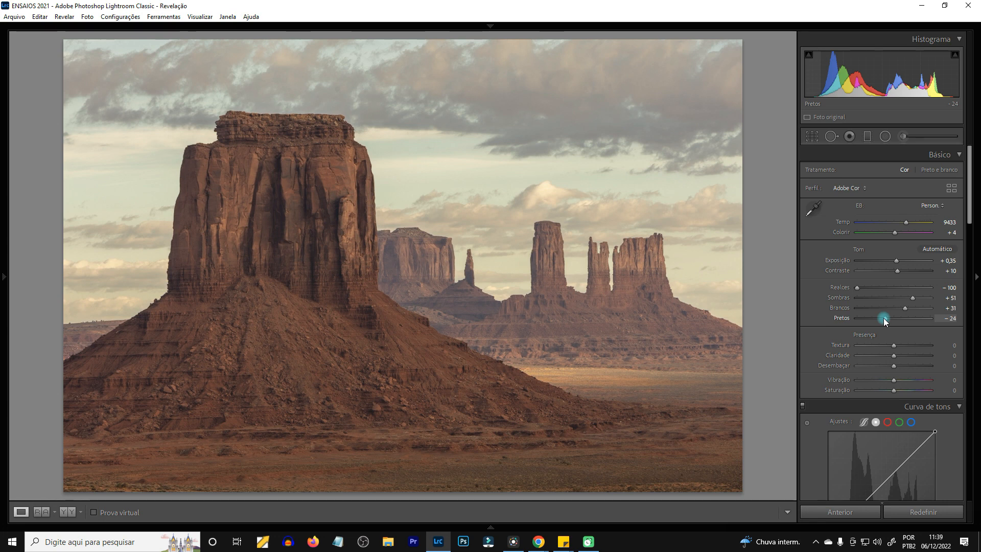
left_click_drag(884, 317, 883, 317)
left_click_drag(884, 319, 874, 324)
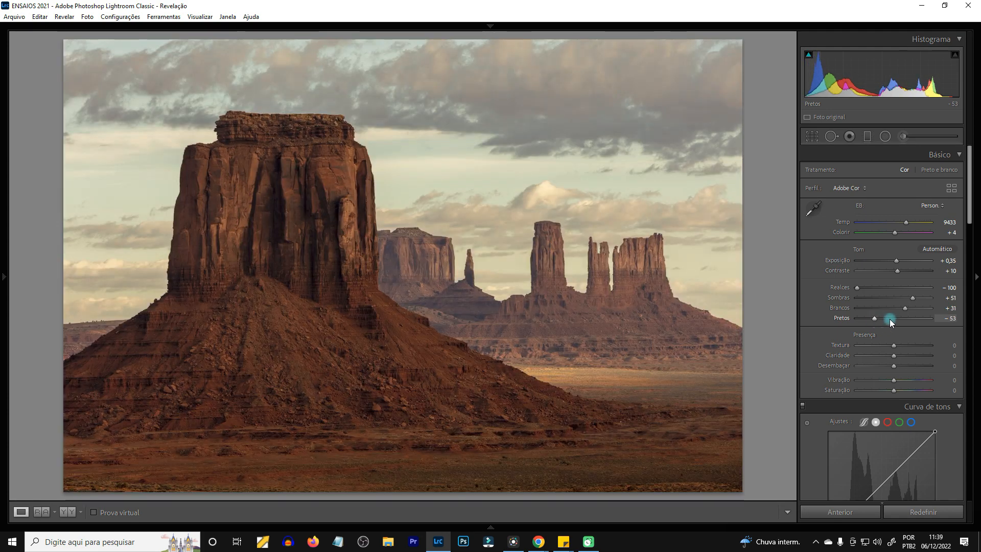
double_click(843, 308)
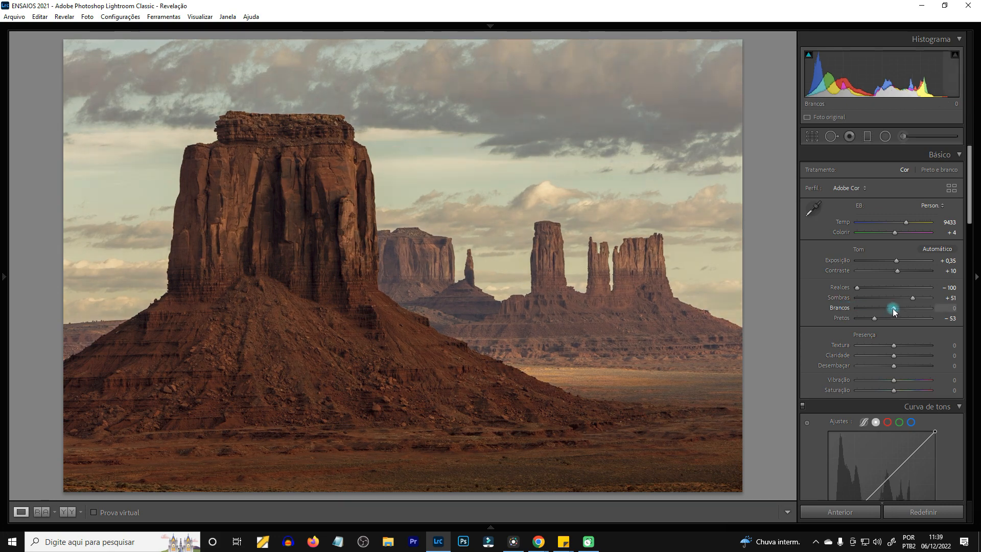
left_click_drag(893, 308, 879, 320)
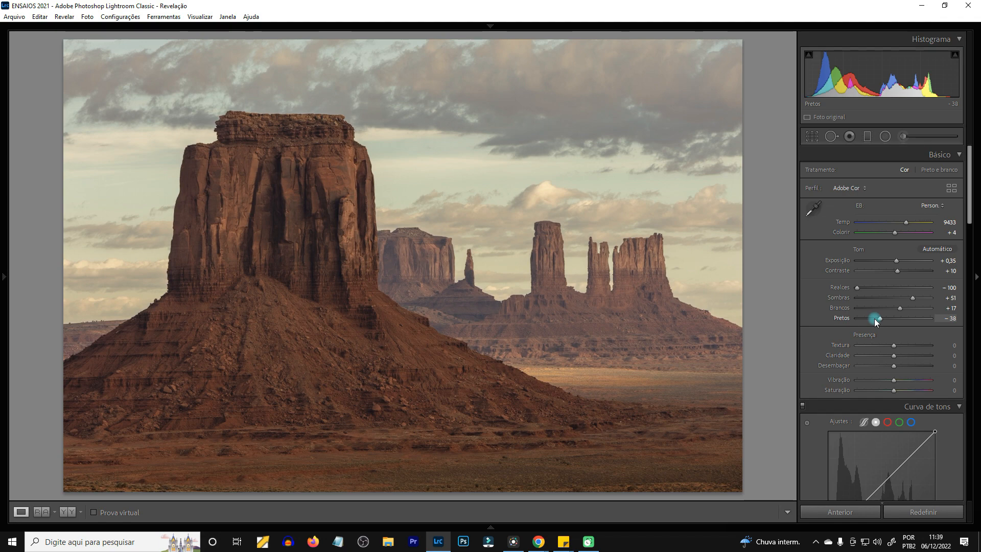
Step: Compare the edited Monument Valley photo with its unedited Antes version
key("backslash")
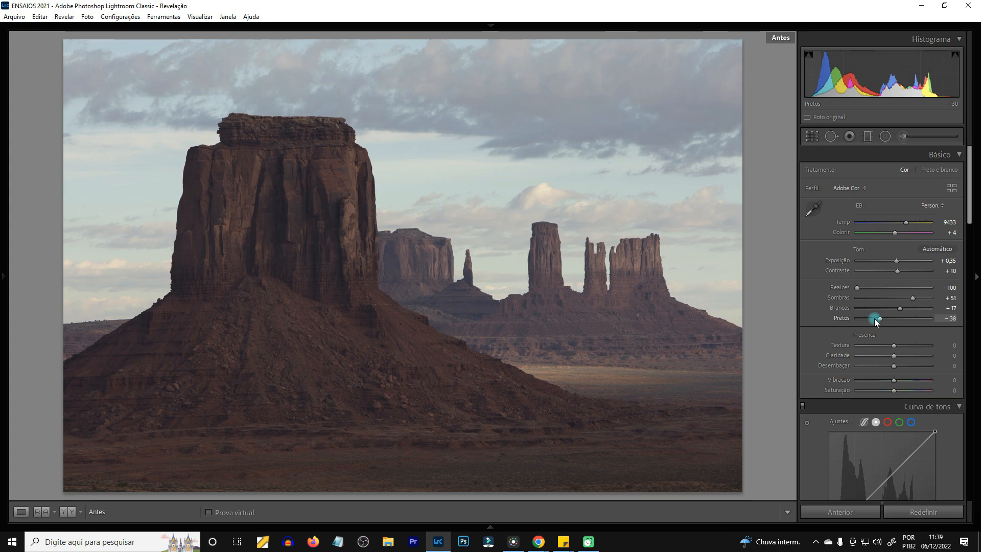
key("backslash")
key("backslash")
key("backslash")
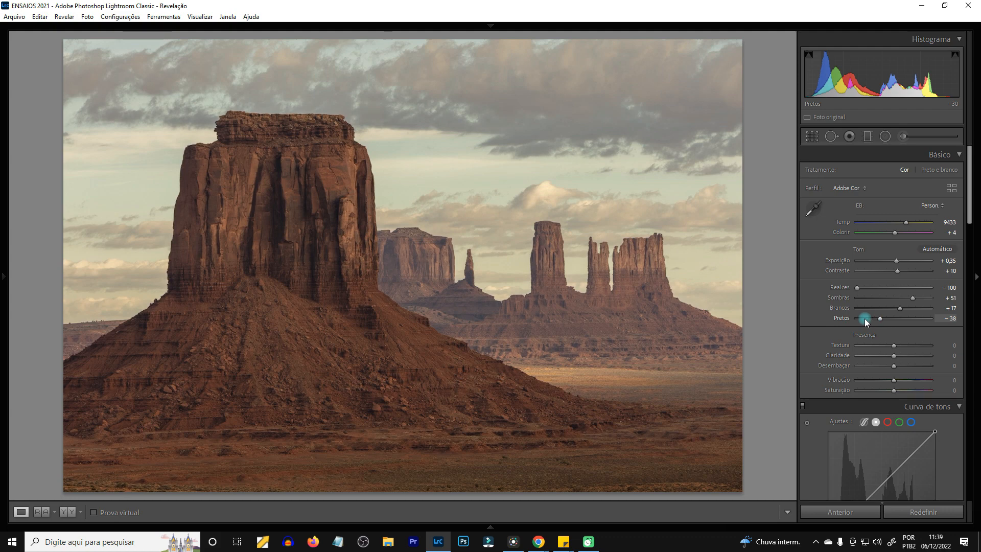
Step: Rotate the photo's crop slightly clockwise to level the horizon, and apply the crop
left_click(812, 136)
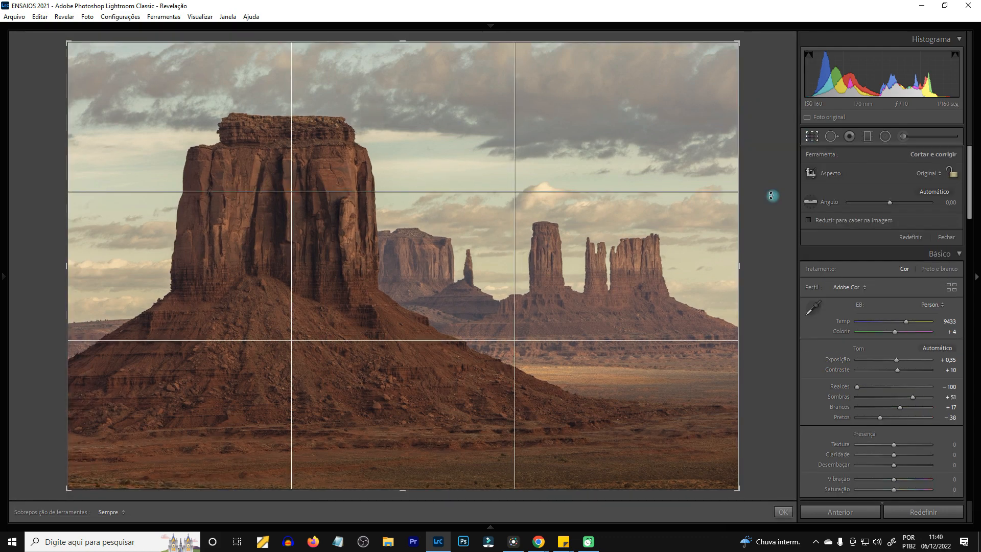
left_click_drag(770, 194, 772, 199)
key("Return")
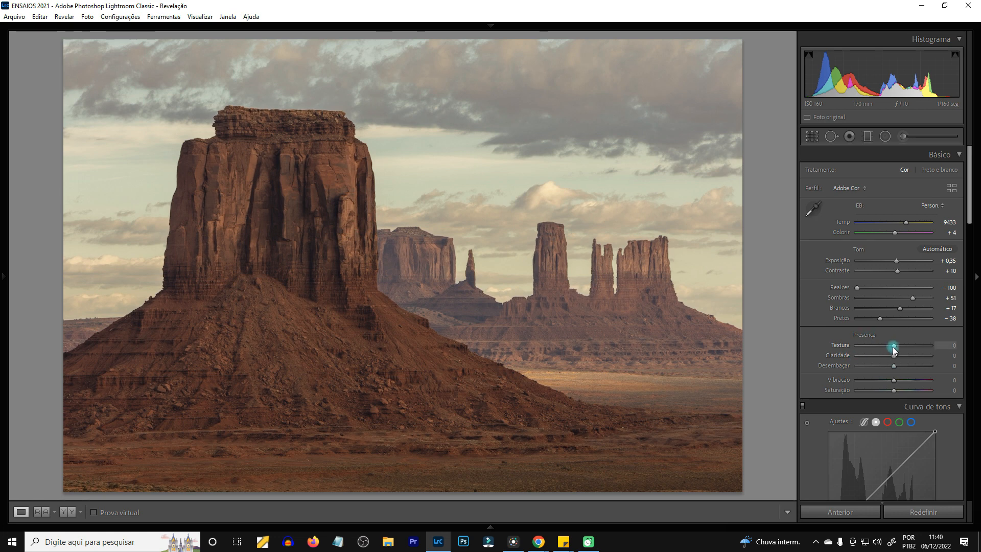
Step: Bring out the photo's detail by setting Textura to +11 and Claridade to +6
mouse_move(893, 347)
left_mouse_down()
mouse_move(909, 349)
mouse_move(897, 347)
left_mouse_up()
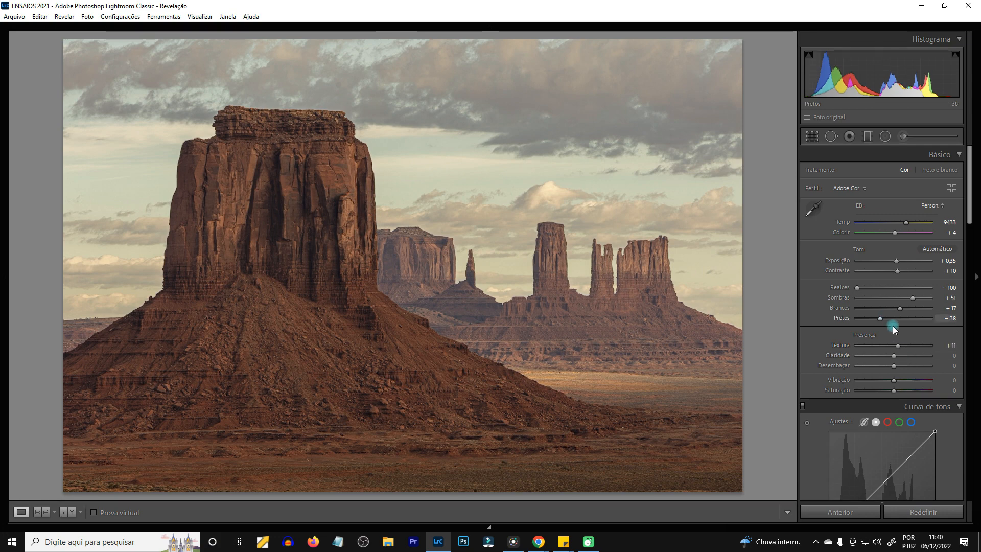
left_click_drag(895, 355, 899, 356)
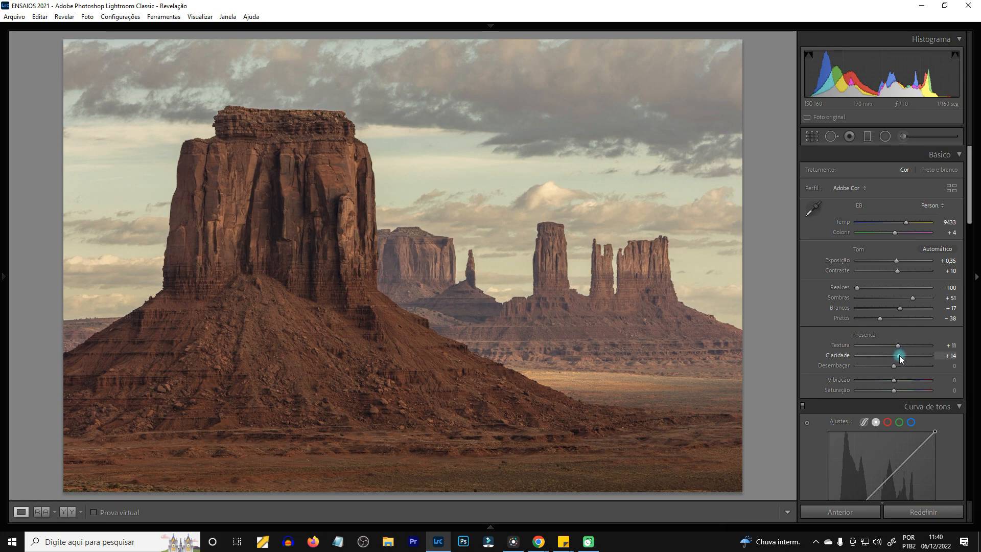
left_click_drag(900, 357, 857, 358)
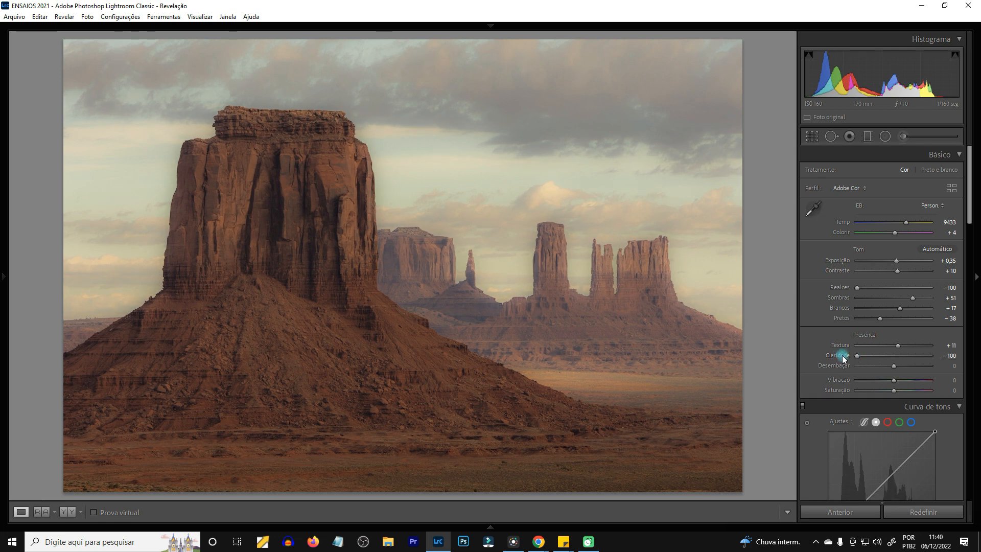
double_click(843, 356)
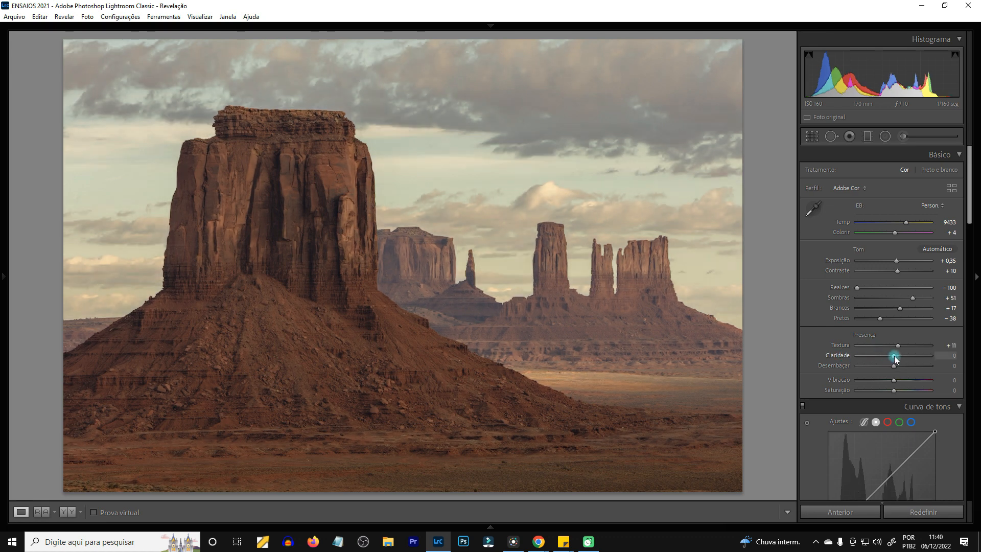
left_click_drag(894, 355, 897, 355)
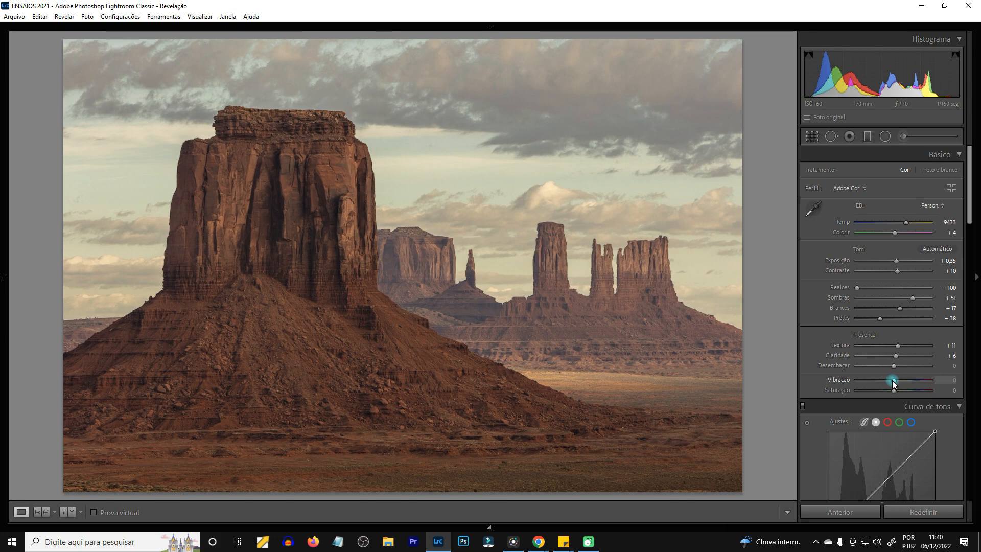
Step: Set the photo's Vibração to +18, and try Saturação at +79 before resetting it to 0
mouse_move(893, 381)
left_mouse_down()
mouse_move(817, 378)
mouse_move(921, 385)
mouse_move(900, 385)
left_mouse_up()
left_click_drag(892, 391, 921, 393)
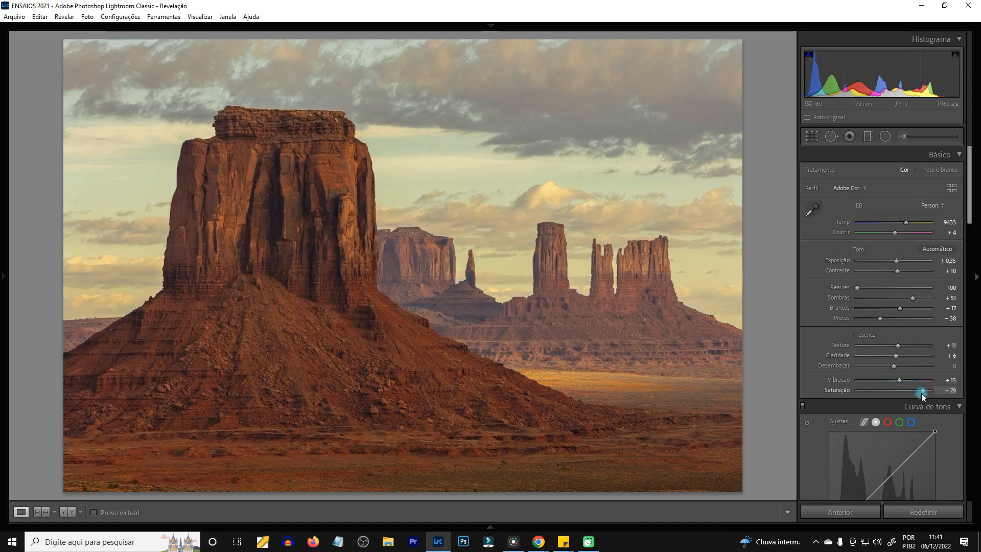
double_click(845, 389)
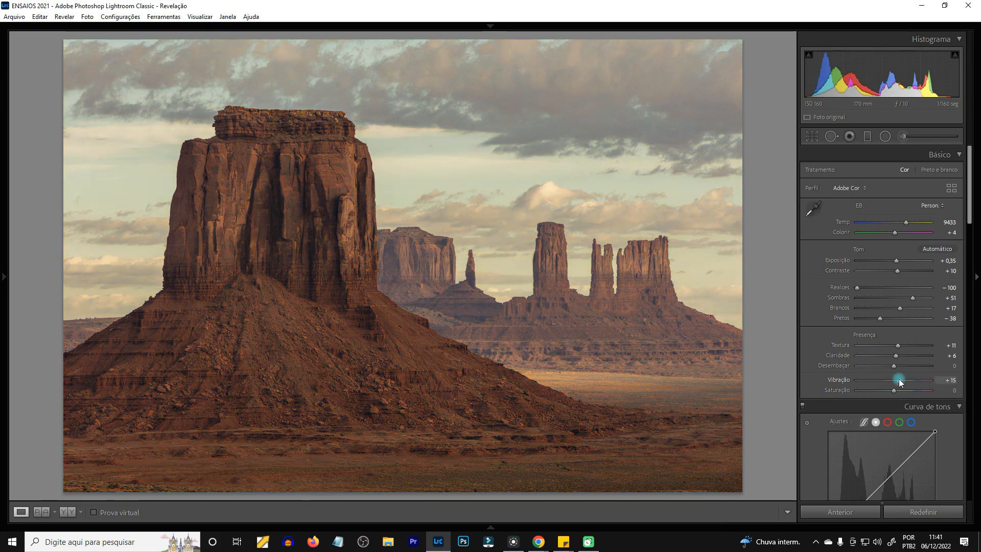
mouse_move(899, 381)
left_mouse_down()
mouse_move(942, 391)
mouse_move(907, 392)
mouse_move(890, 382)
mouse_move(911, 382)
mouse_move(897, 382)
left_mouse_up()
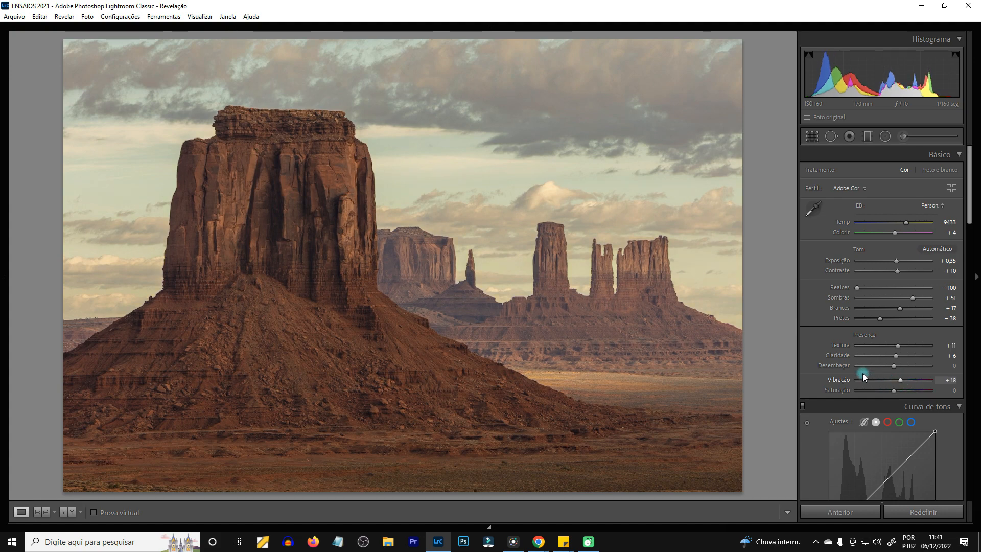
Step: Try HSL saturation of +8 for Vermelho and +73 for Laranja, and reset both to 0
scroll(864, 373, "down", 5)
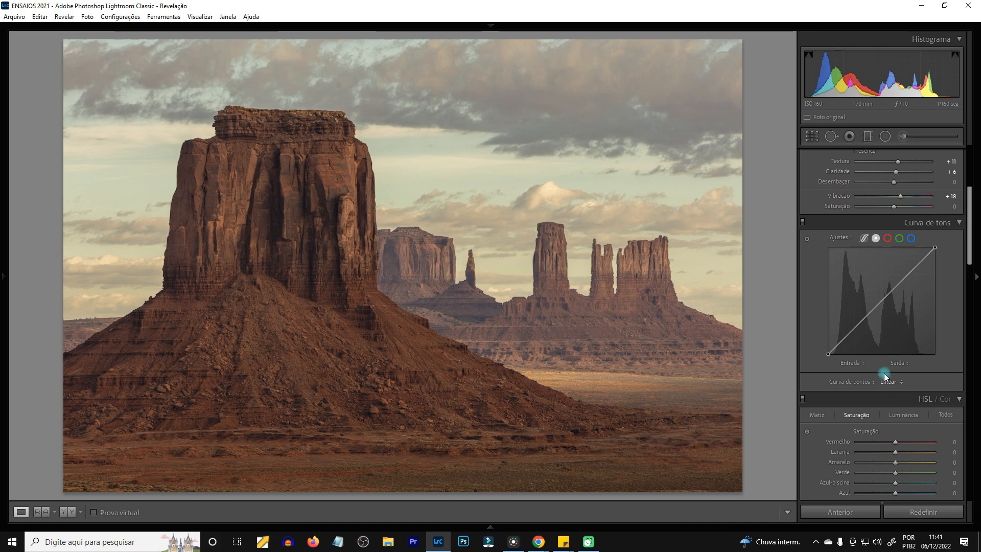
scroll(884, 373, "down", 3)
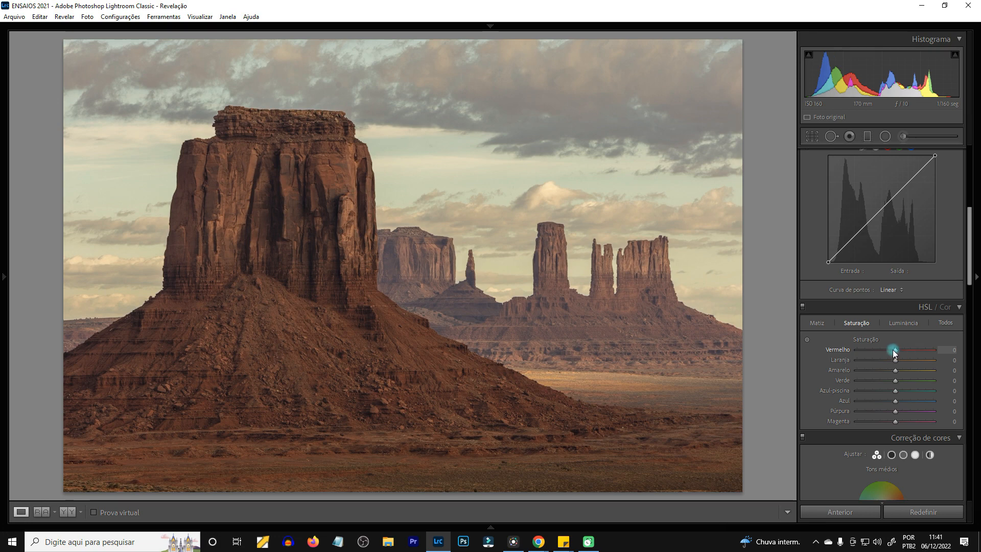
left_click_drag(893, 350, 924, 363)
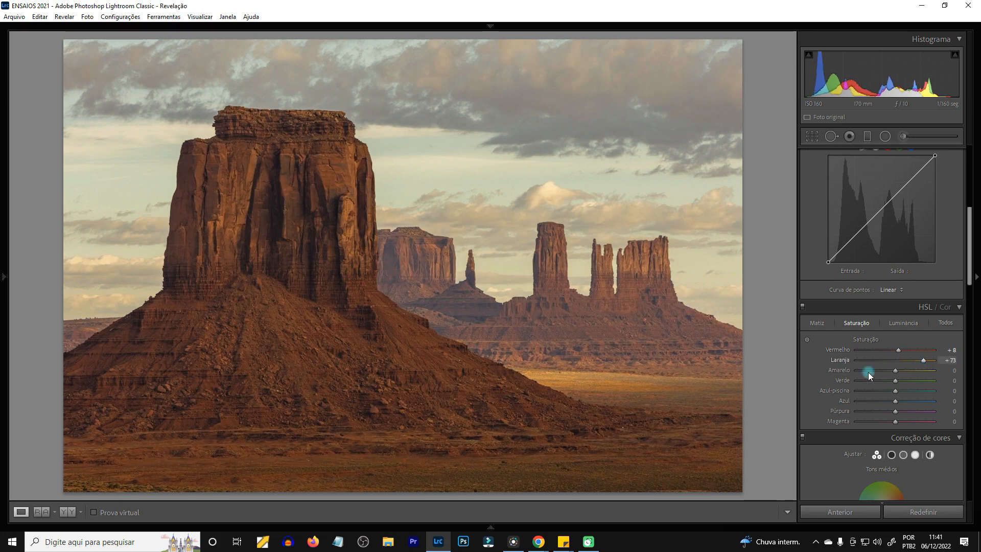
double_click(837, 359)
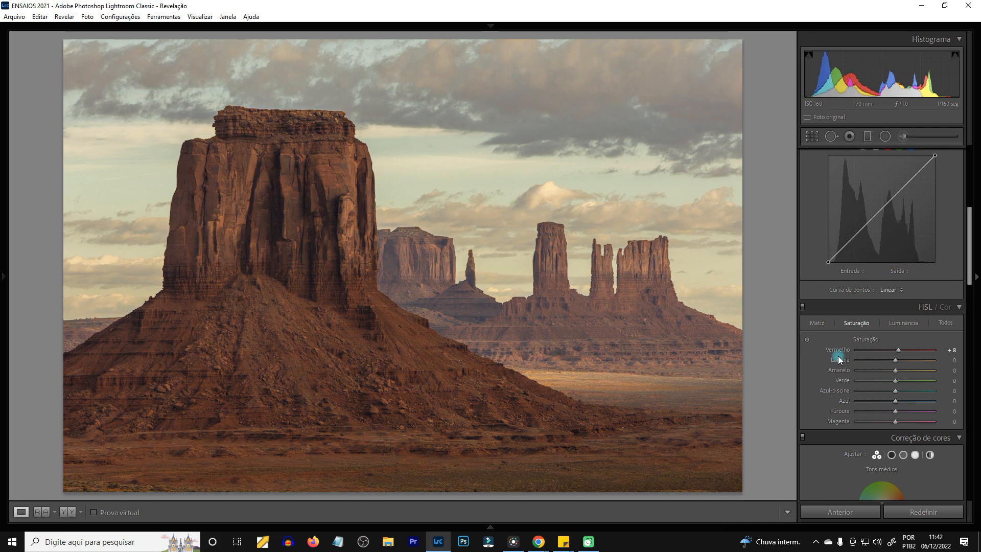
double_click(841, 351)
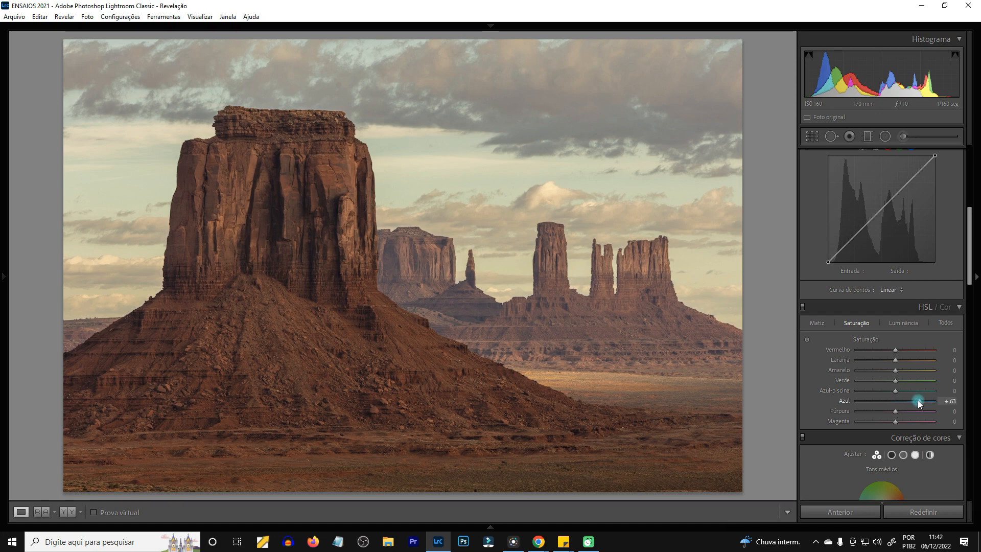
Step: Set the HSL saturation of Azul-piscina to +52 and Azul to +61
left_click_drag(918, 402, 931, 394)
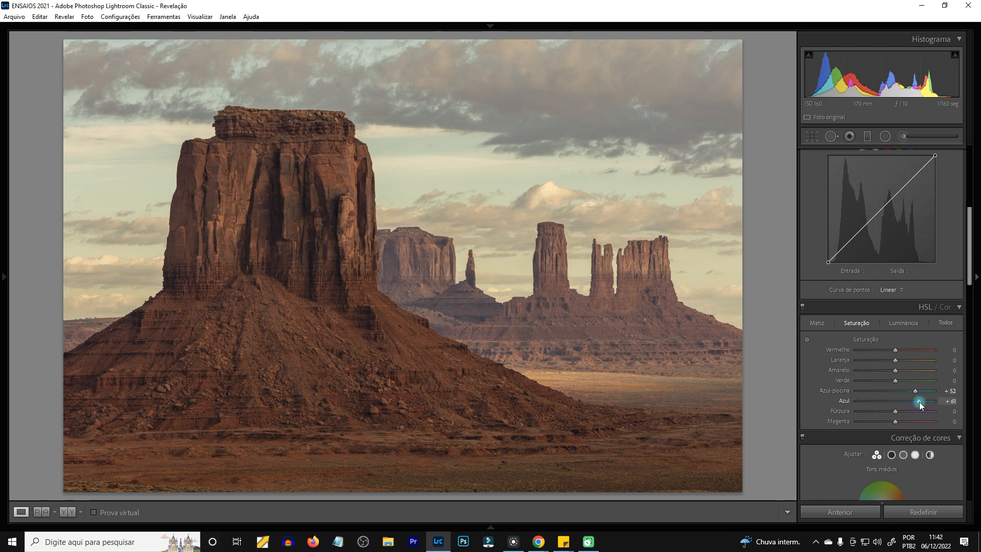
Step: Set the sharpening Intensidade to 57 and zoom in on the large butte to inspect its detail
scroll(875, 406, "down", 8)
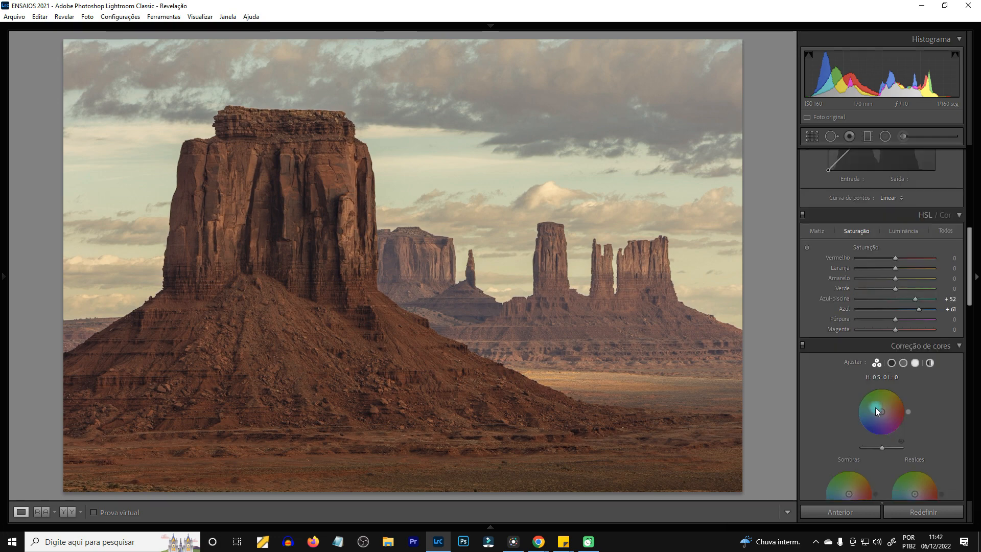
scroll(875, 378, "down", 2)
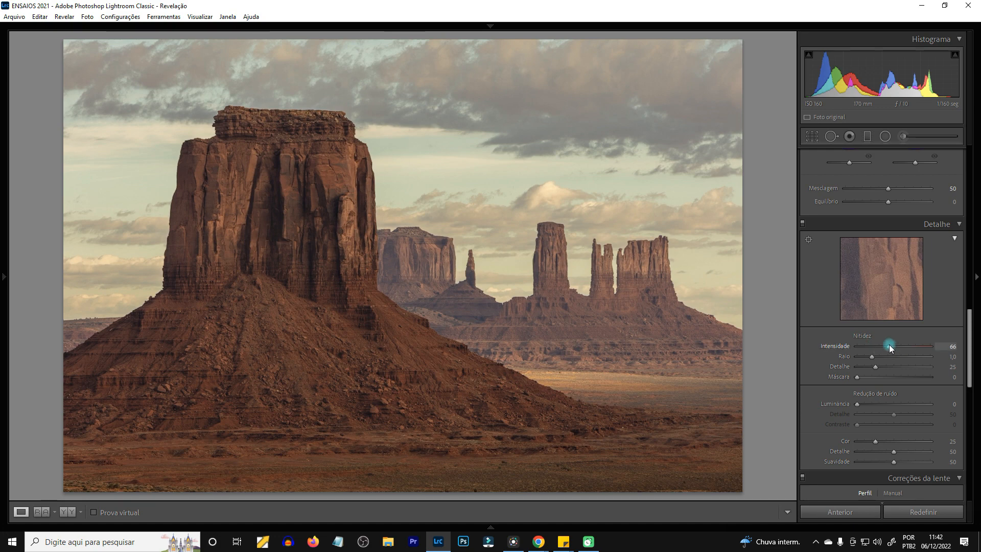
left_click_drag(887, 344, 884, 344)
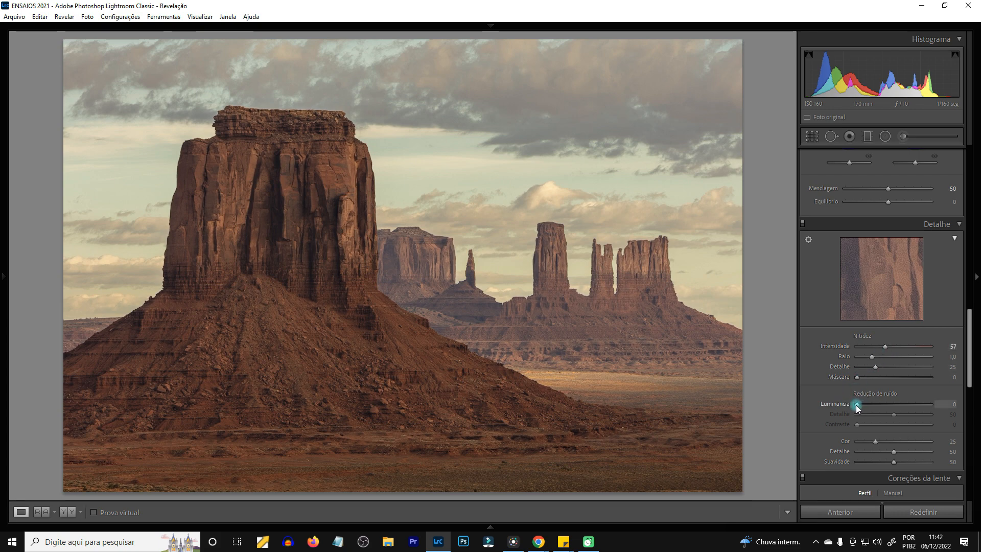
left_click(343, 278)
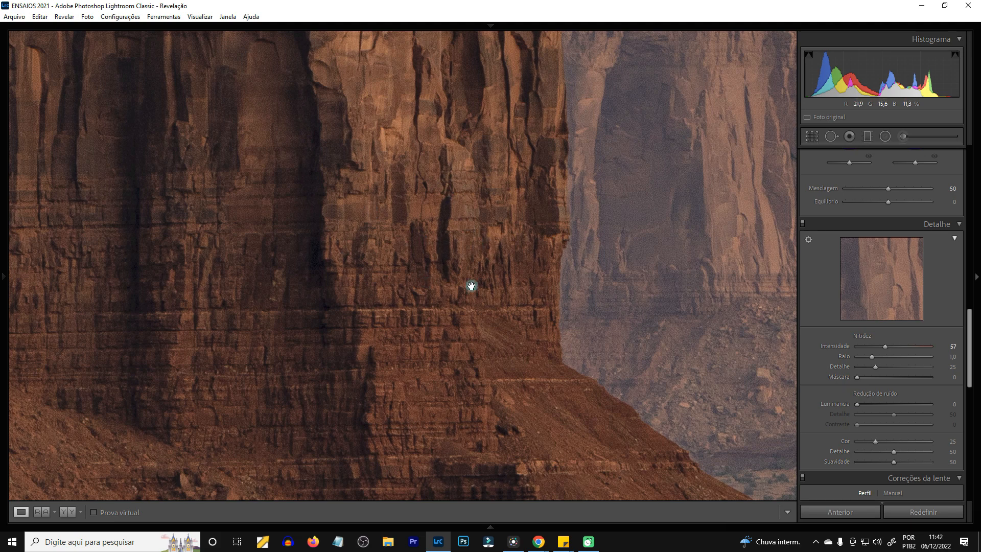
Step: Set the noise reduction Luminância to 8 and zoom back out to the full Monument Valley photo
left_click(863, 404)
left_click(511, 315)
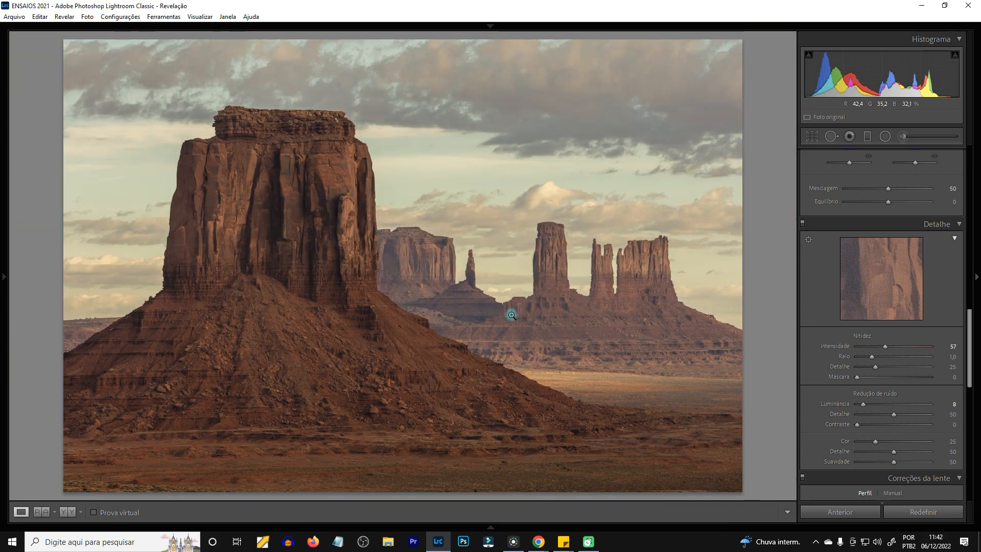
scroll(873, 383, "down", 5)
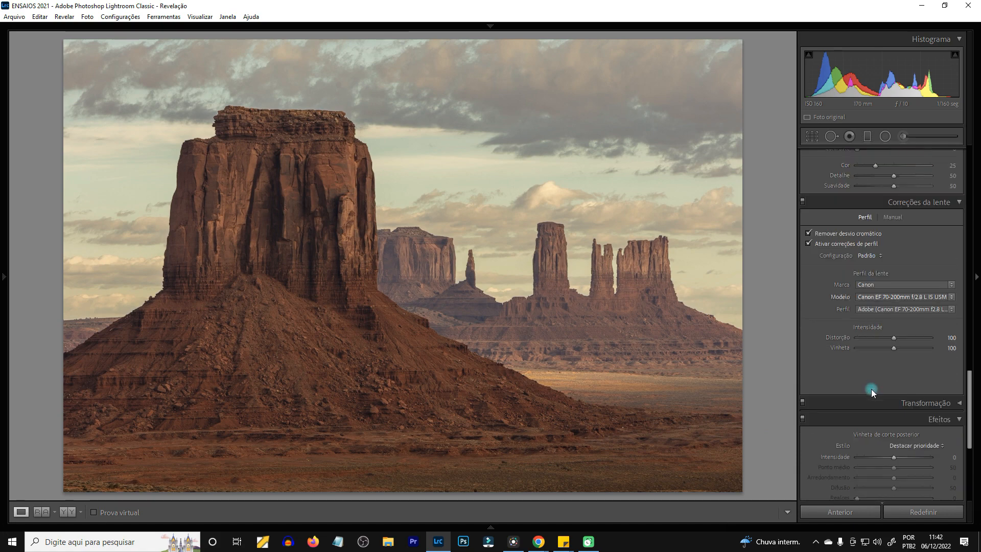
Step: Compare the edited Monument Valley photo with its original, first in full view and also in the side-by-side before-and-after view
scroll(865, 403, "up", 15)
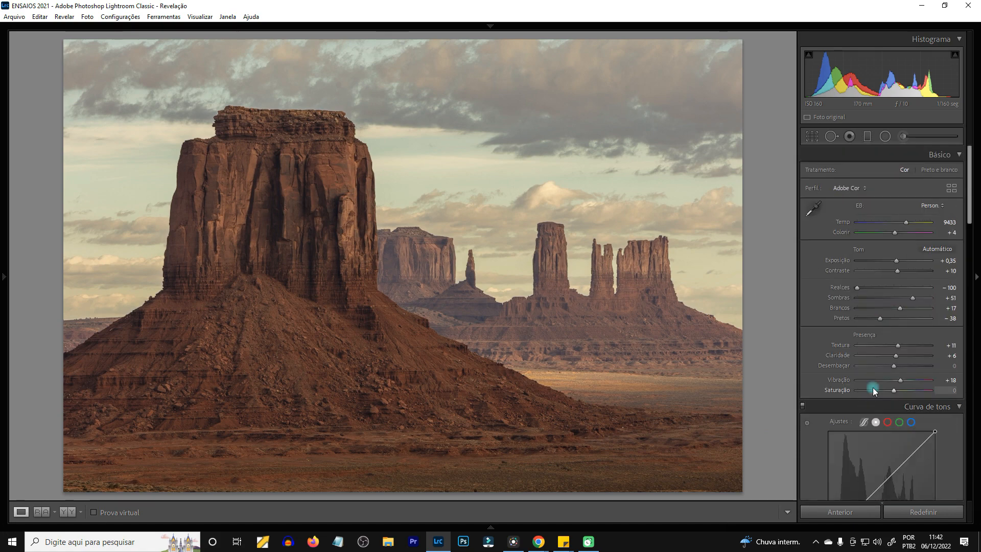
key("backslash")
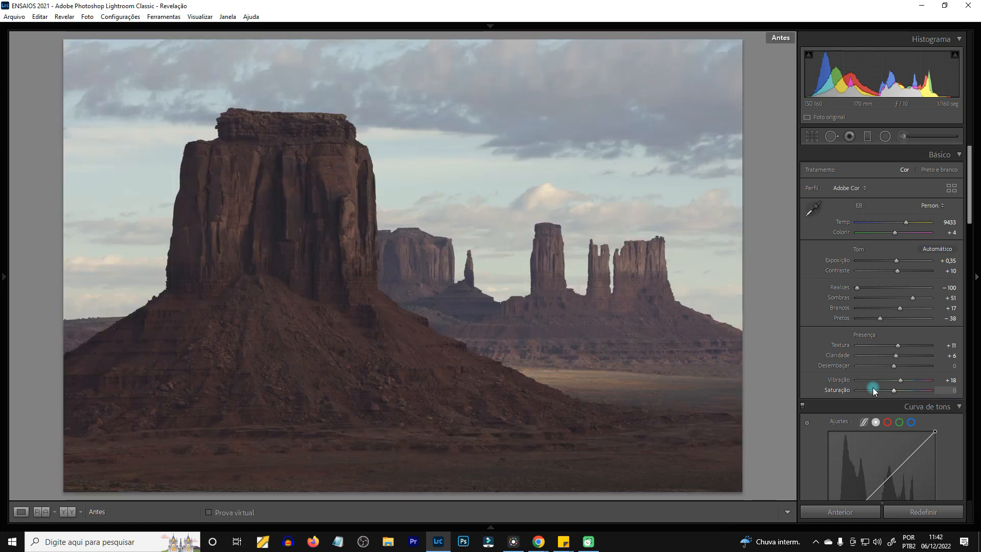
key("backslash")
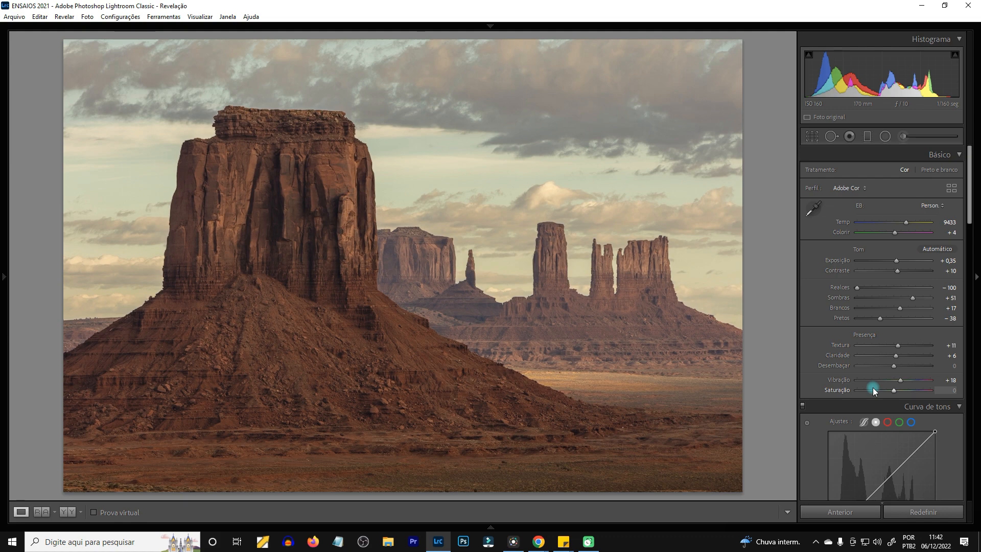
key("y")
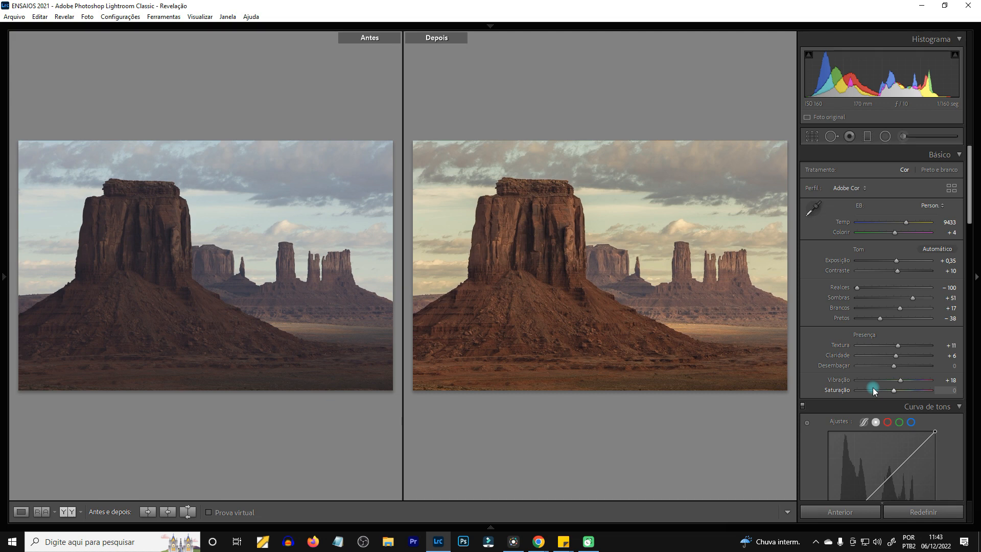
key("y")
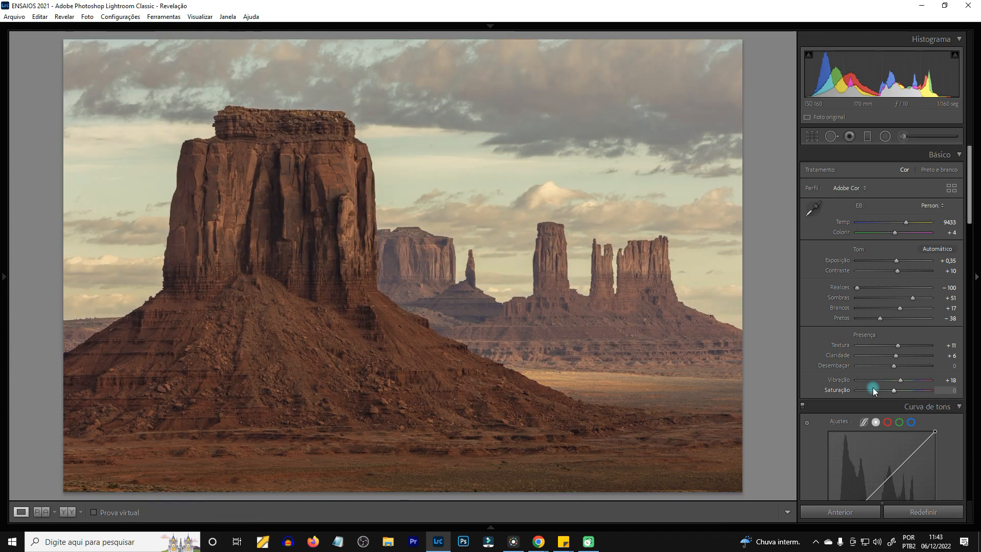
key("y")
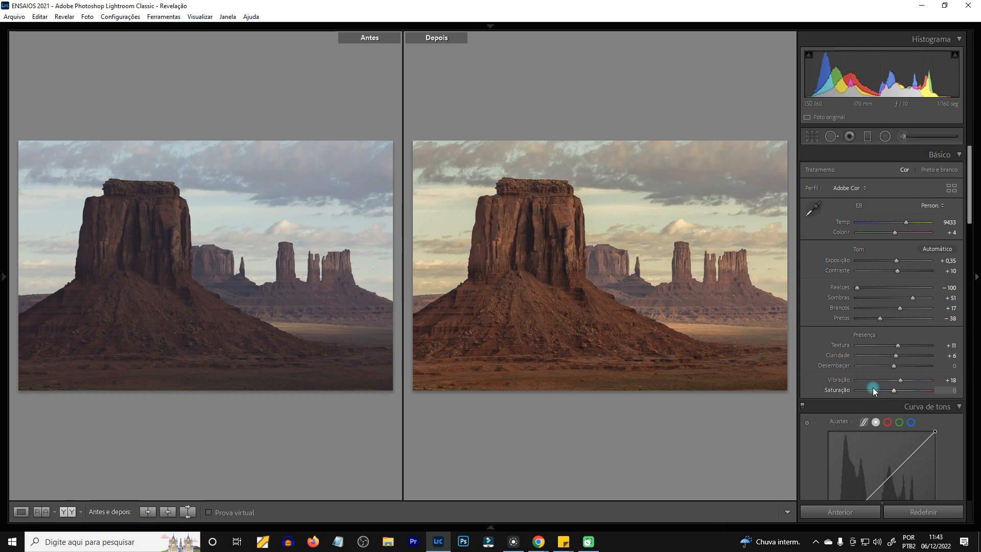
key("y")
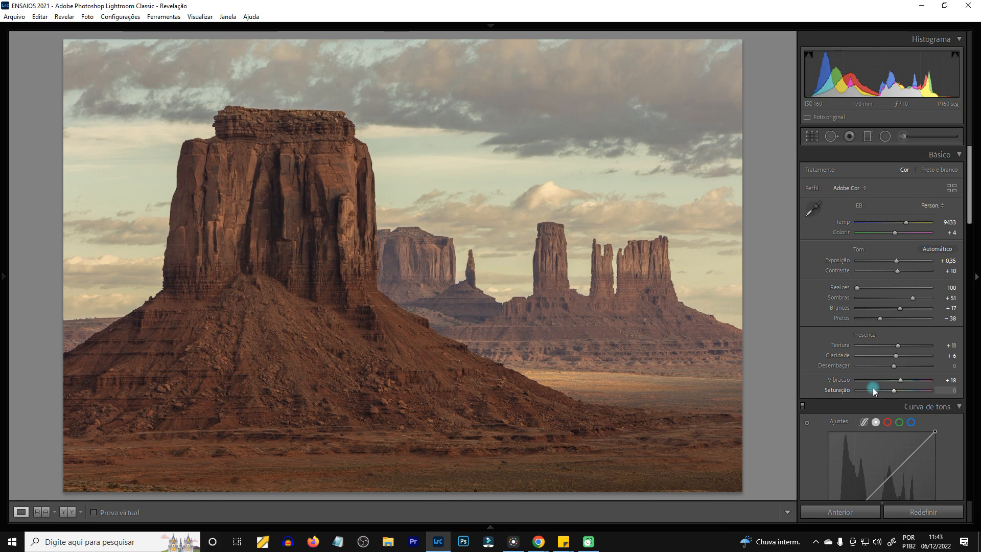
Step: Cycle the photo's info overlay through the file details and the exposure and lens details, and hide it
key("i")
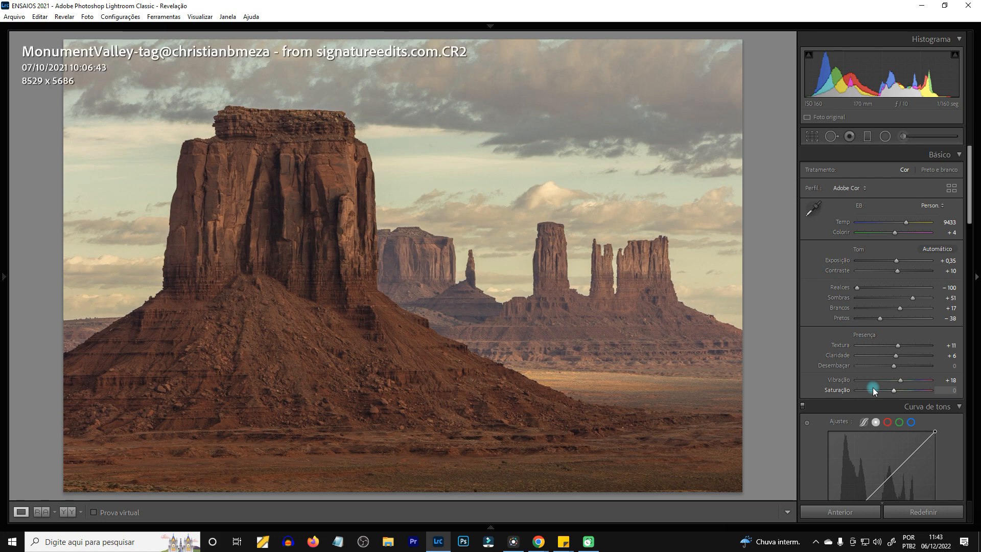
key("i")
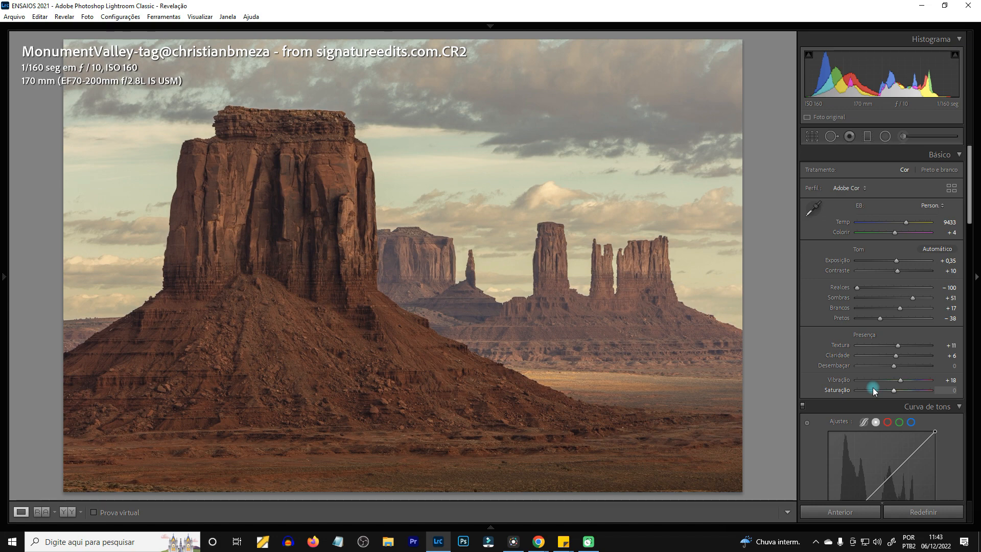
key("i")
key("i")
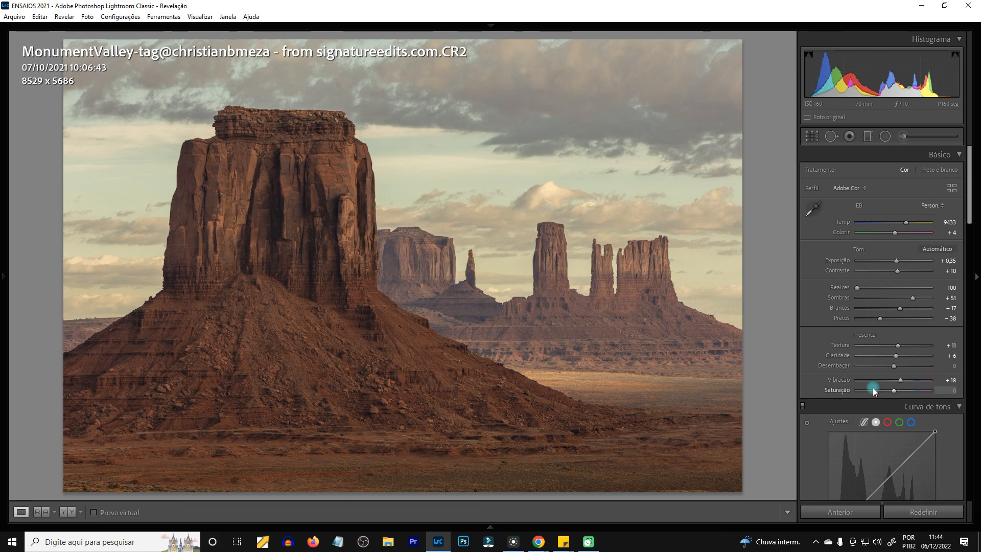
key("i")
key("i")
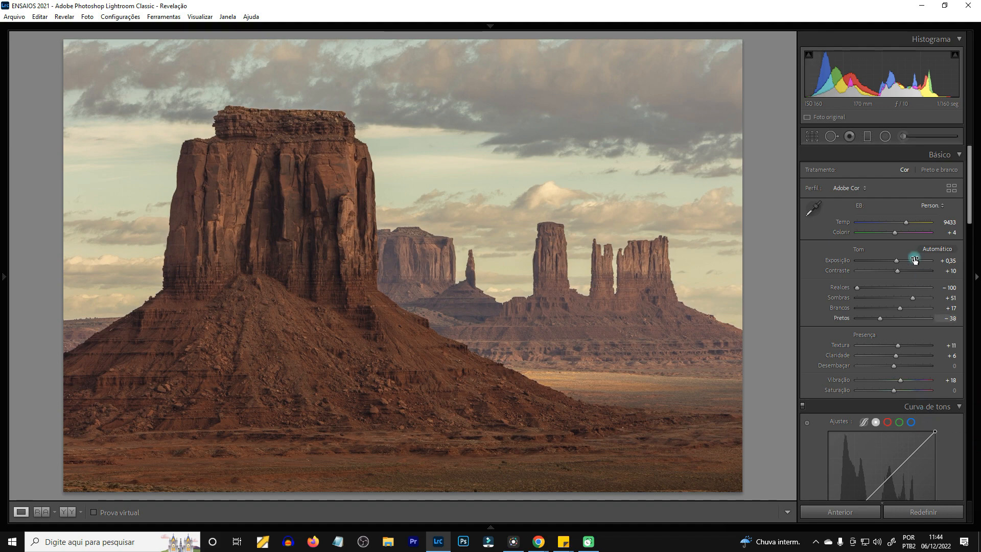
Step: Show the Monument Valley photo in its unedited state and return to the edited version
left_click_drag(970, 188, 960, 163)
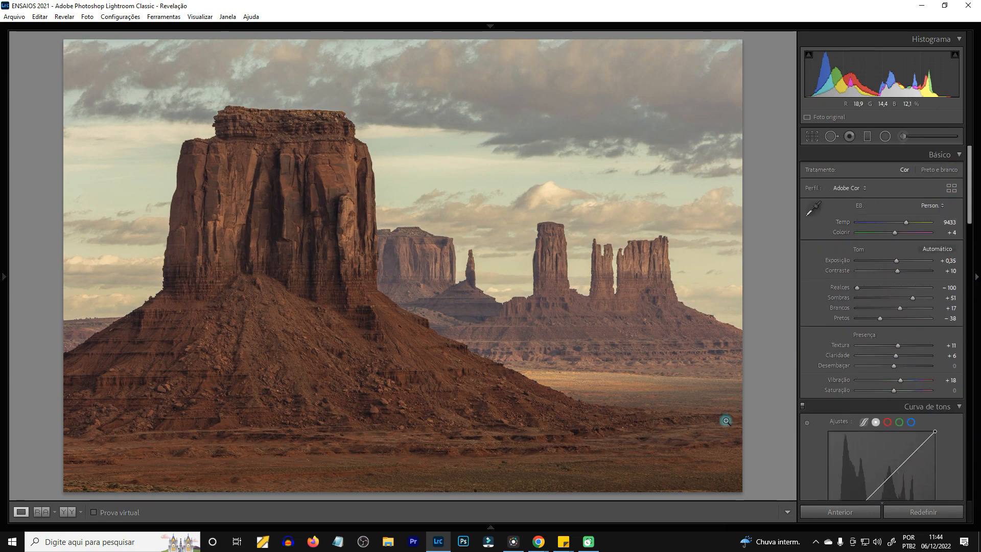
key("backslash")
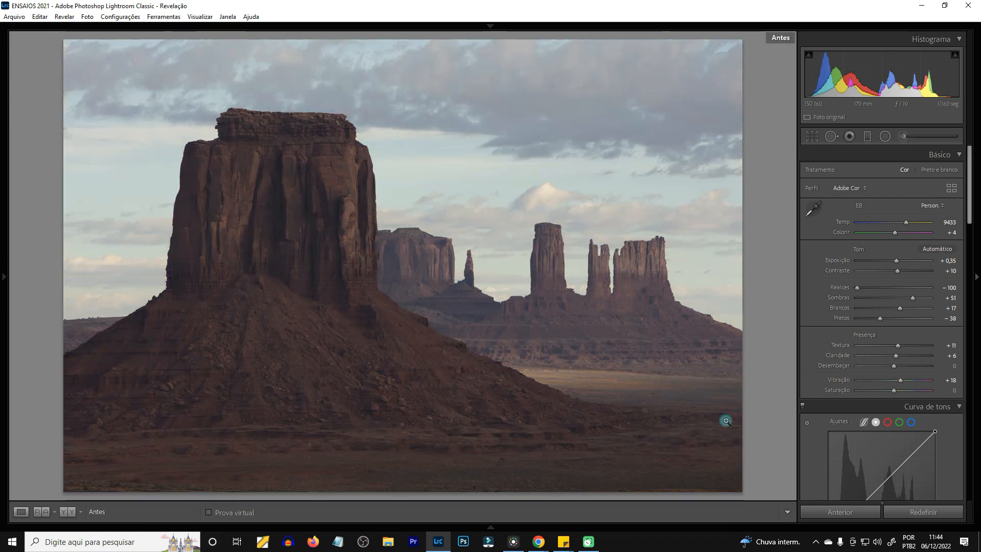
key("backslash")
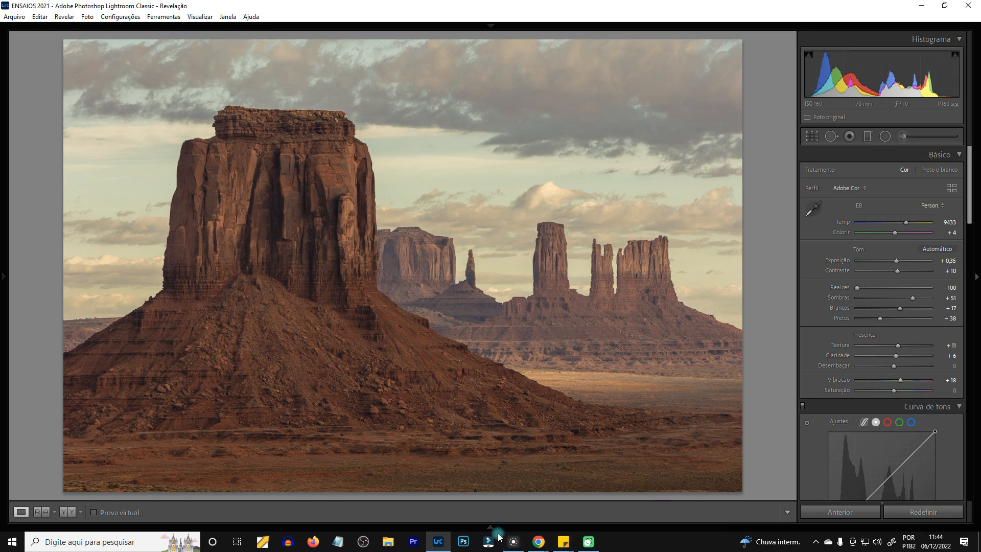
Step: Switch to the portrait of the red-haired woman behind leaves, DSC_2070, for editing
mouse_move(490, 531)
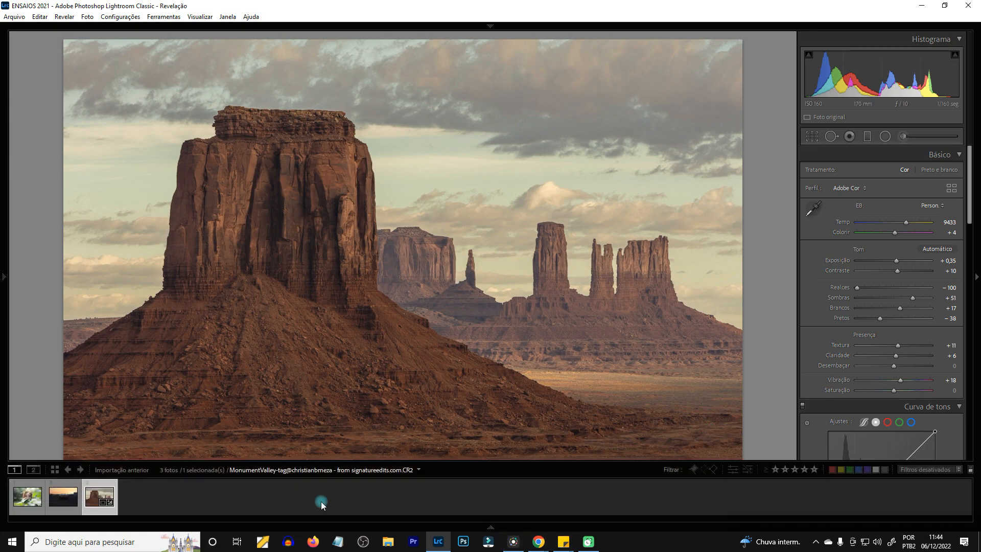
left_click(25, 499)
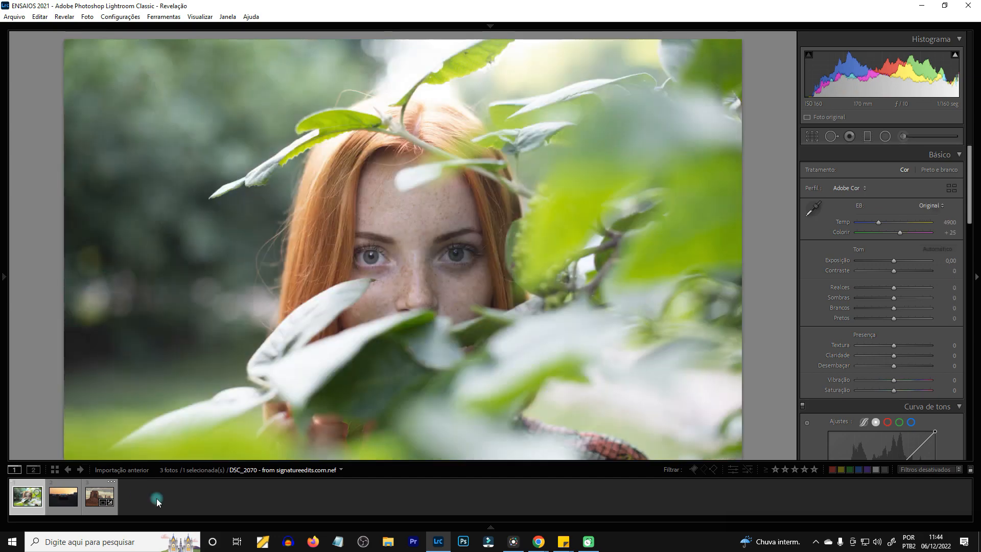
left_click(92, 499)
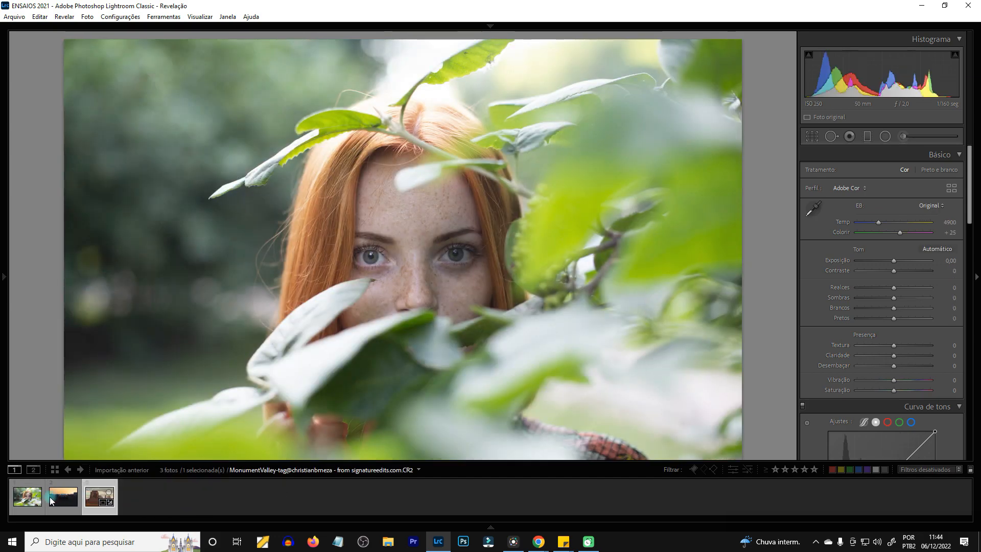
left_click(27, 497)
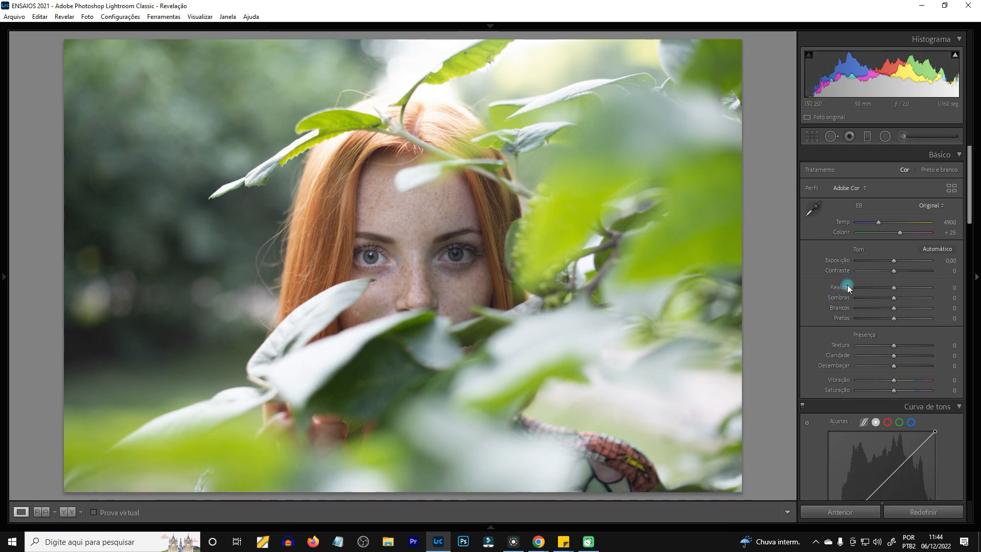
Step: Enable Remover desvio cromático and Ativar correções de perfil in the portrait's lens corrections
scroll(847, 284, "down", 15)
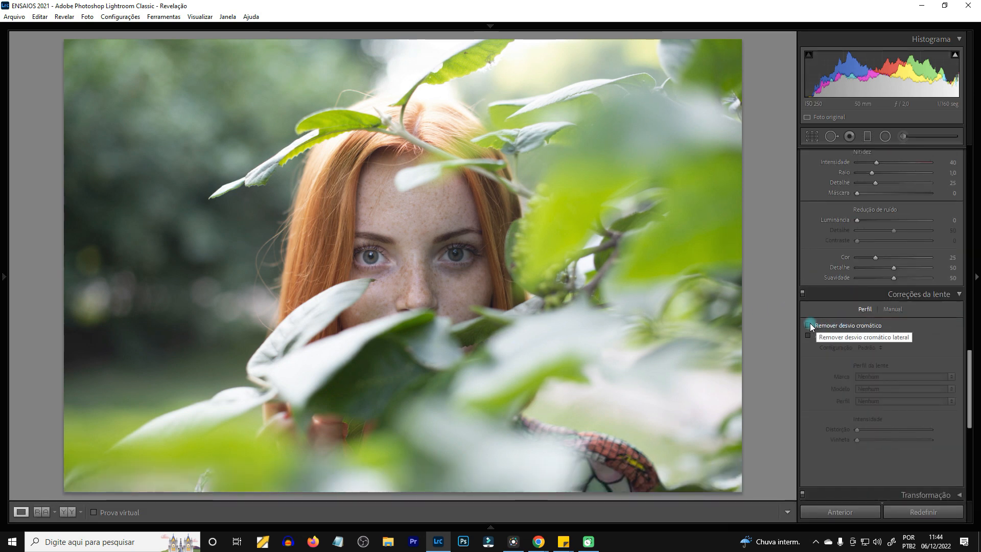
left_click(810, 325)
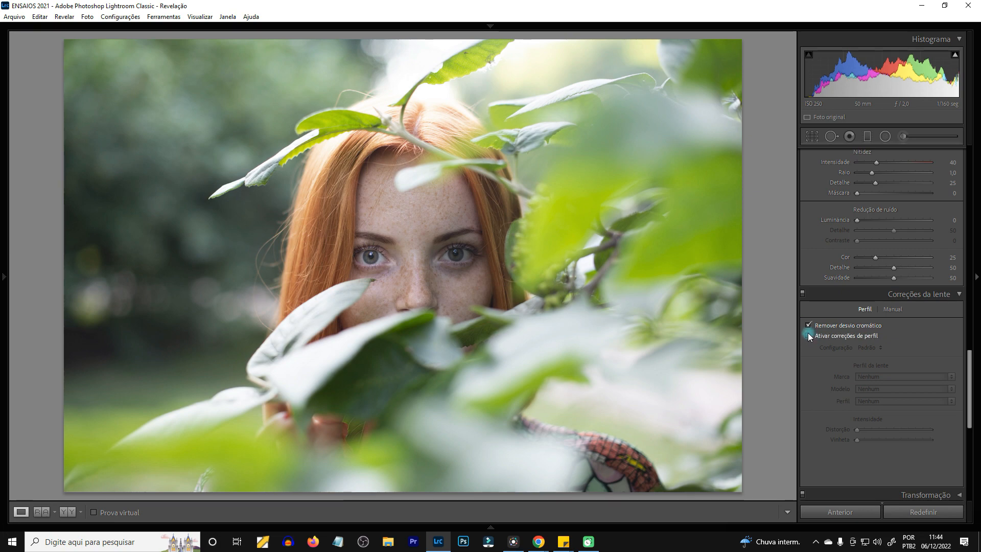
left_click(808, 334)
Step: Set the portrait's Exposição to -0,49, Realces -100, Sombras +100, Pretos -36, Textura +14, Claridade +11 and Vibração +25
scroll(811, 330, "up", 6)
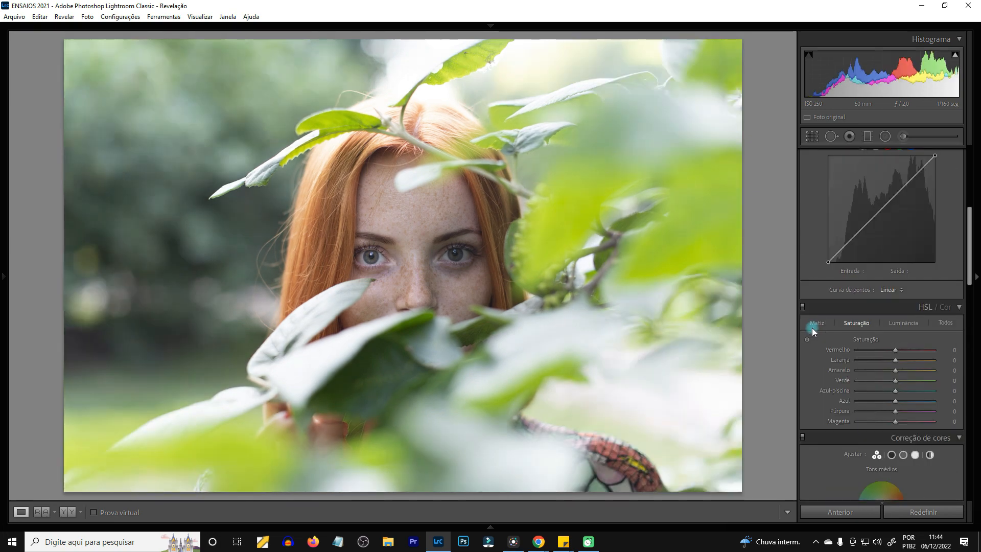
scroll(813, 329, "down", 2)
scroll(813, 329, "up", 8)
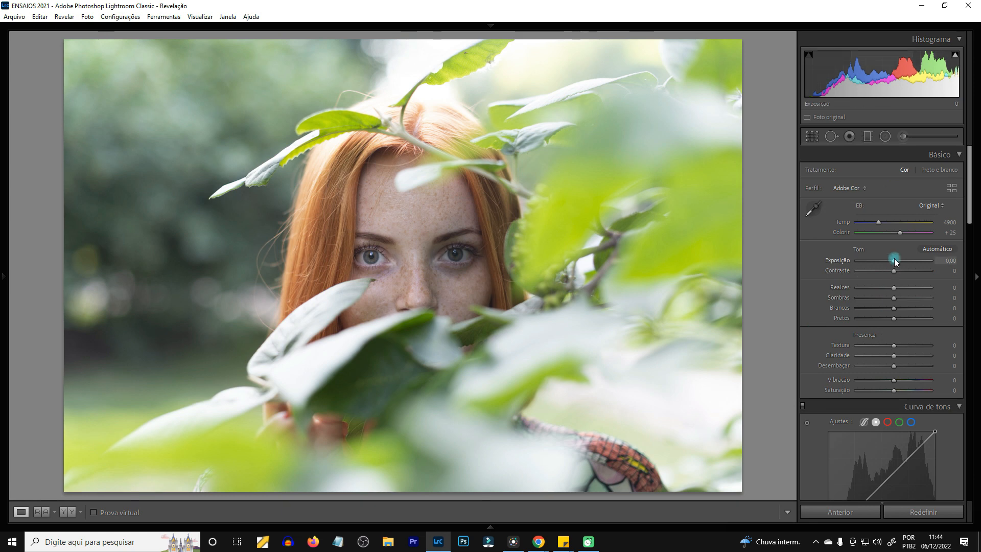
left_click_drag(895, 261, 809, 296)
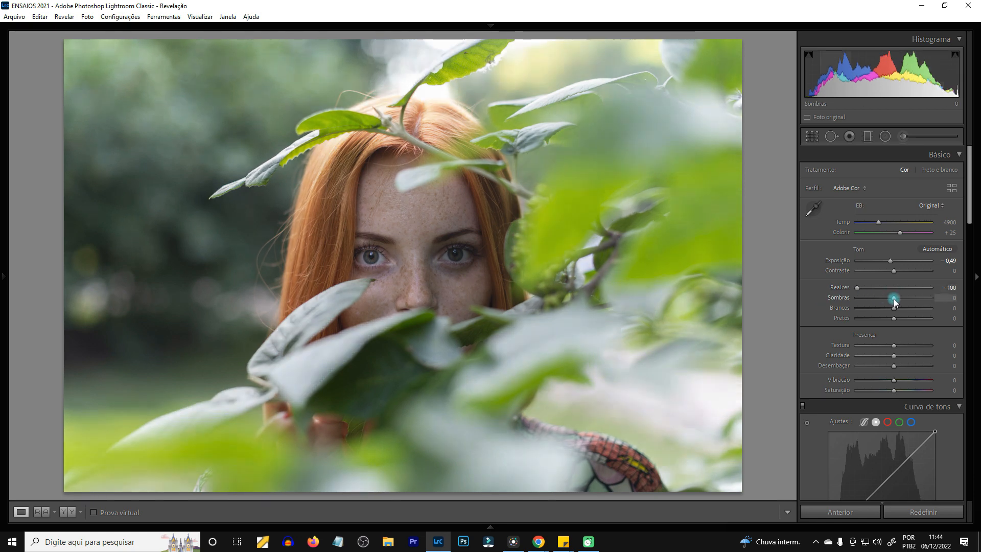
left_click_drag(894, 299, 946, 293)
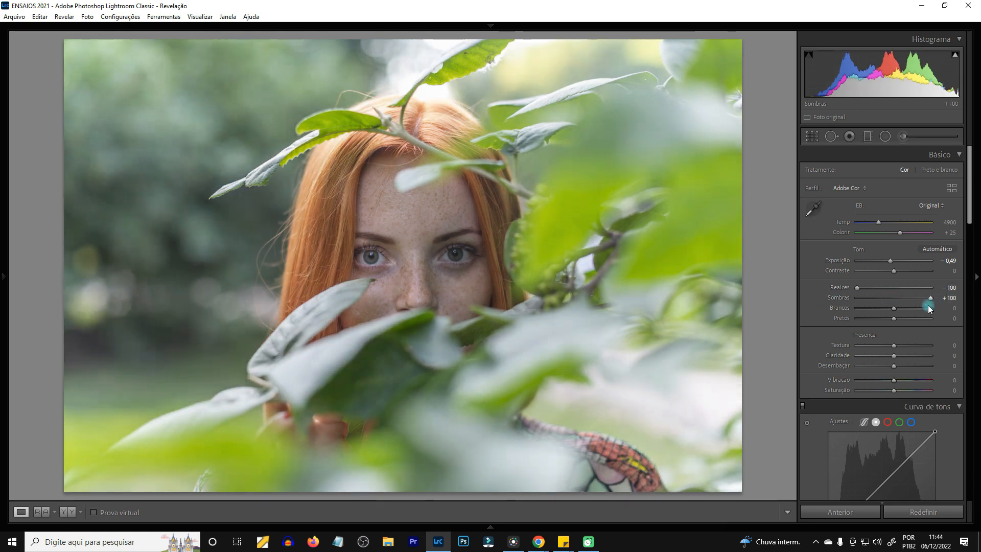
left_click_drag(894, 318, 903, 383)
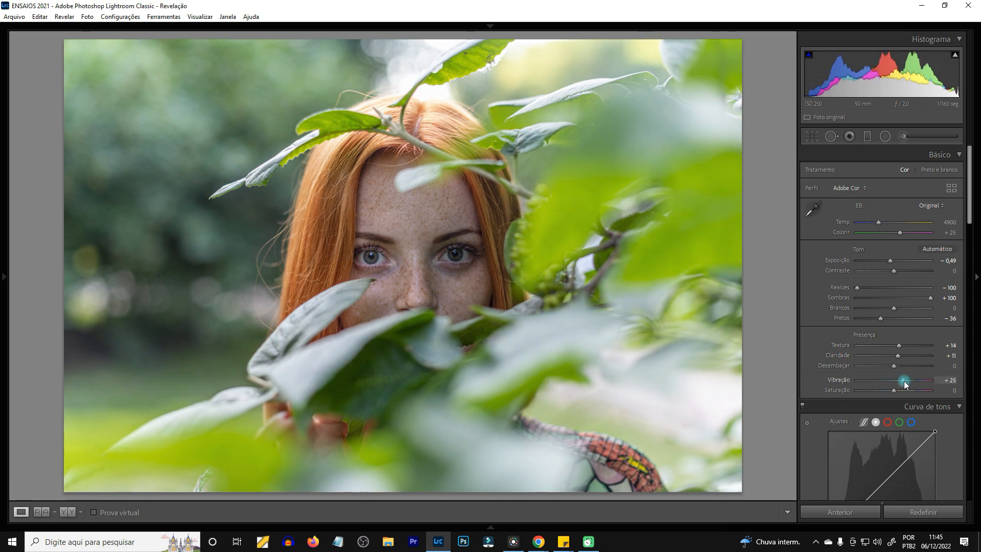
Step: Compare the edited portrait with its original by switching repeatedly between the before and after states
scroll(838, 382, "down", 3)
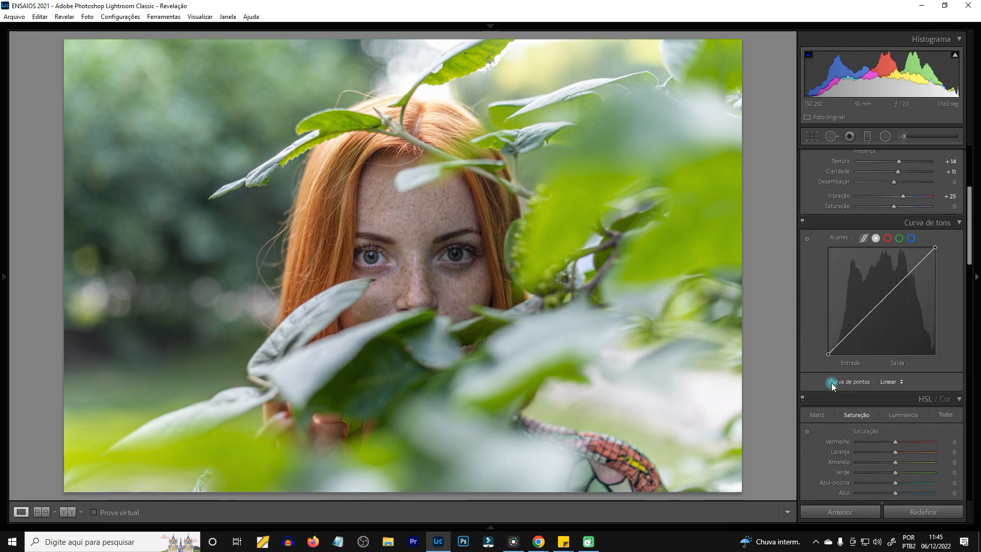
key("backslash")
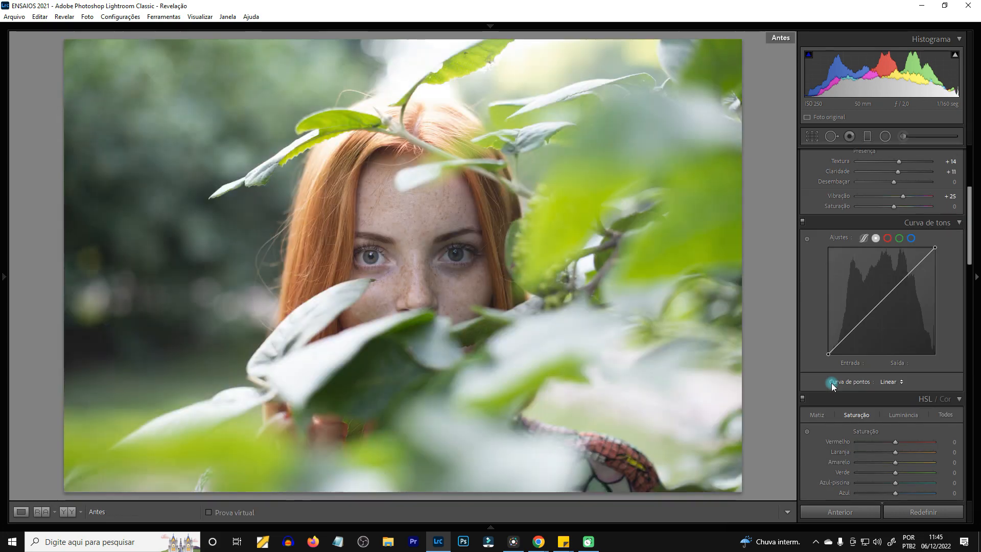
key("backslash")
key("backslash")
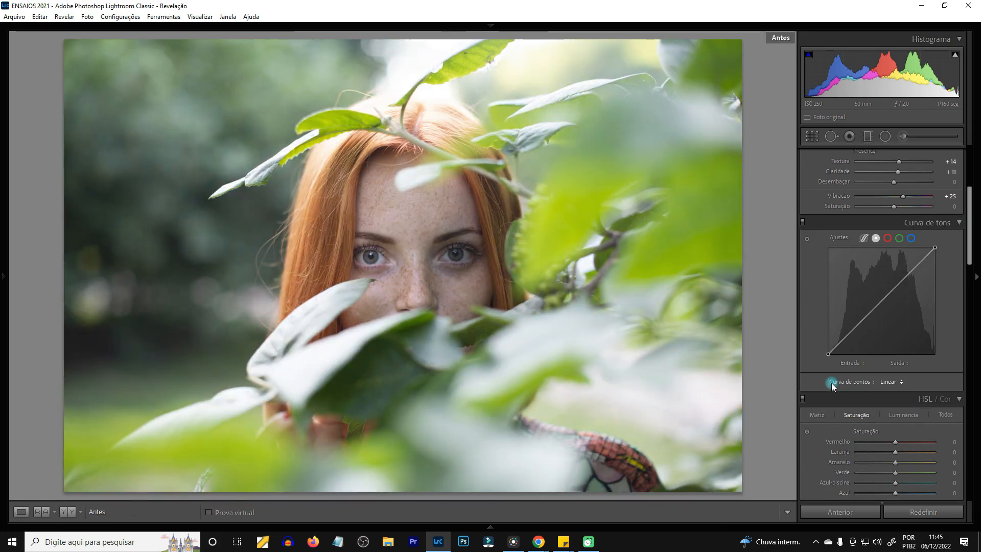
key("backslash")
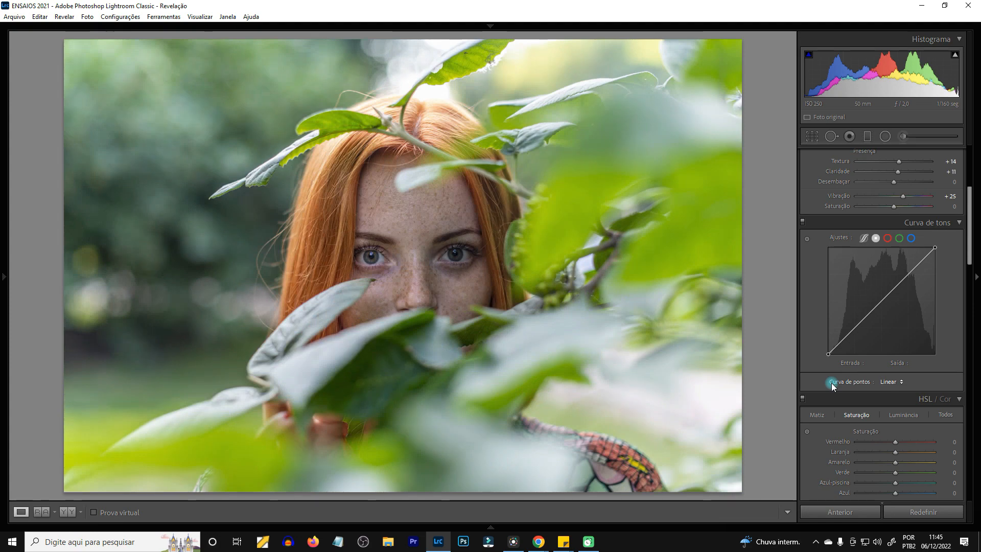
key("backslash")
key("backslash")
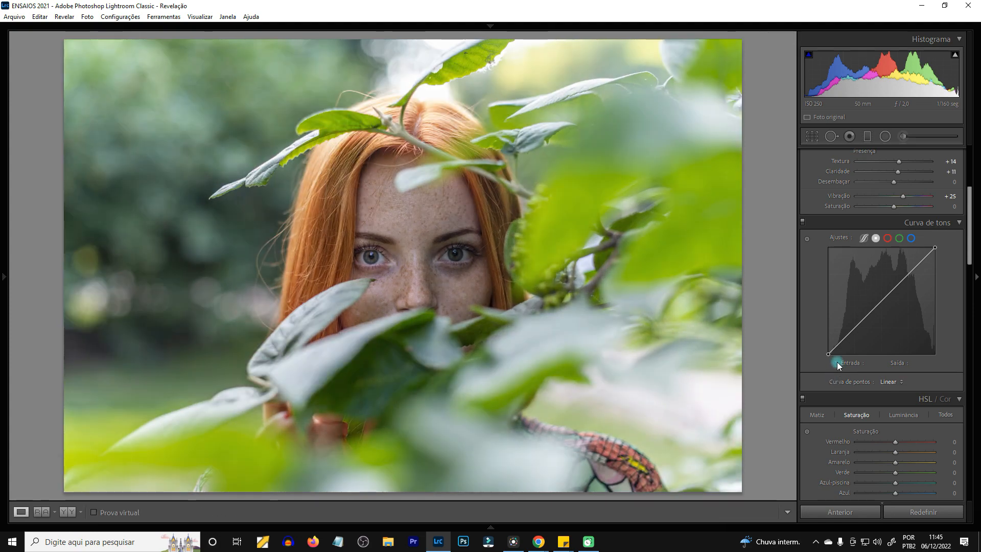
Step: Set the portrait's Contraste to +24 and compare the result with the original photo
scroll(844, 334, "up", 3)
scroll(897, 225, "up", 3)
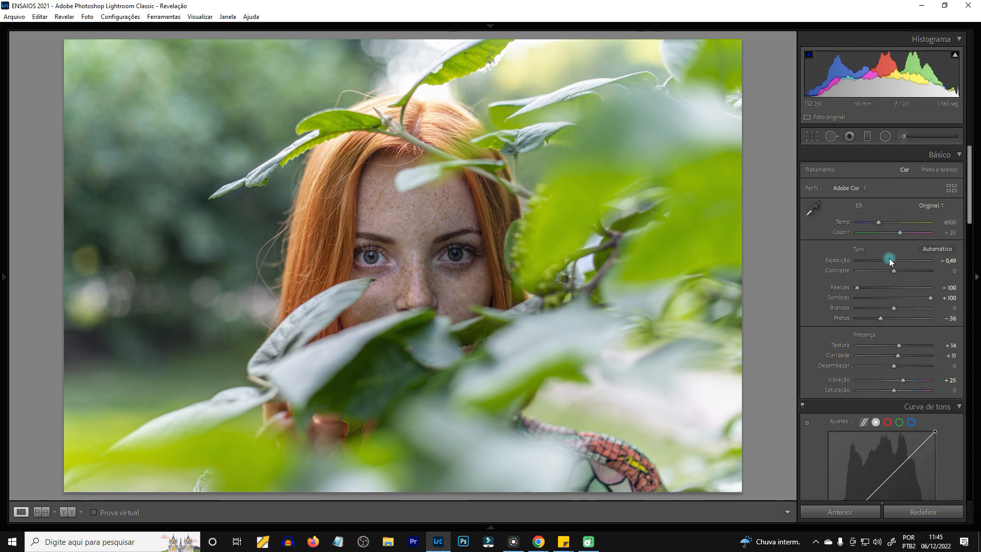
left_click_drag(893, 269, 902, 271)
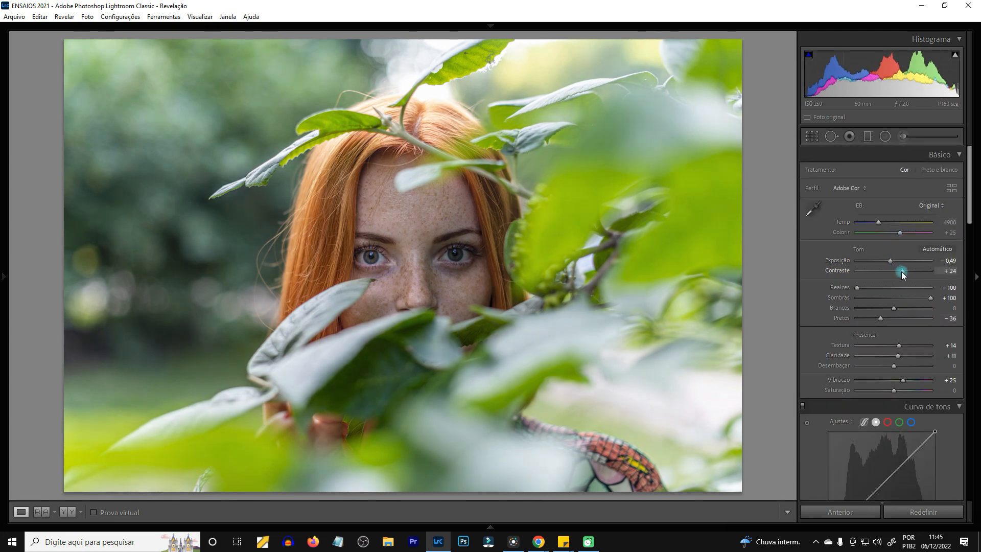
key("backslash")
key("backslash")
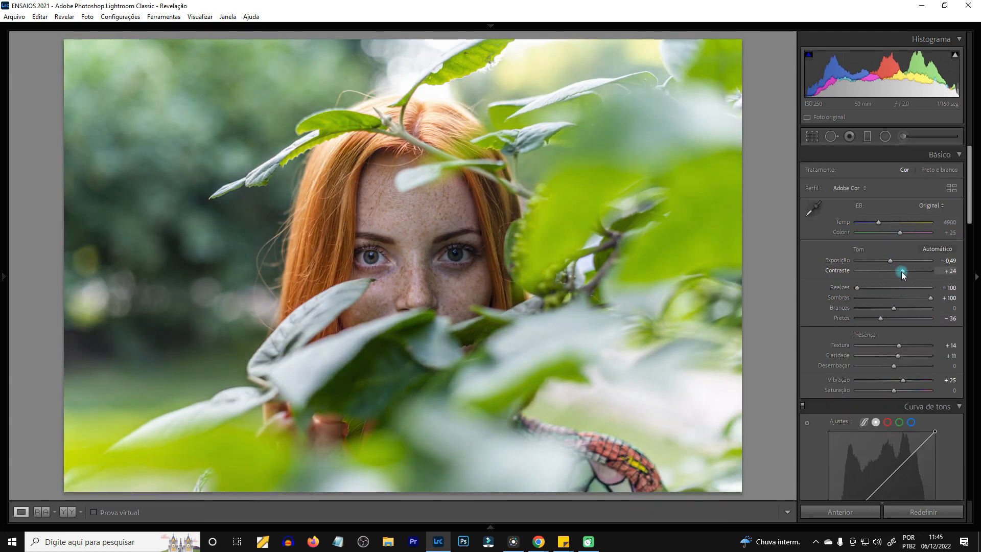
Step: Set the portrait's sharpening Intensidade to 55 and its noise reduction Luminância to 12
scroll(899, 305, "down", 8)
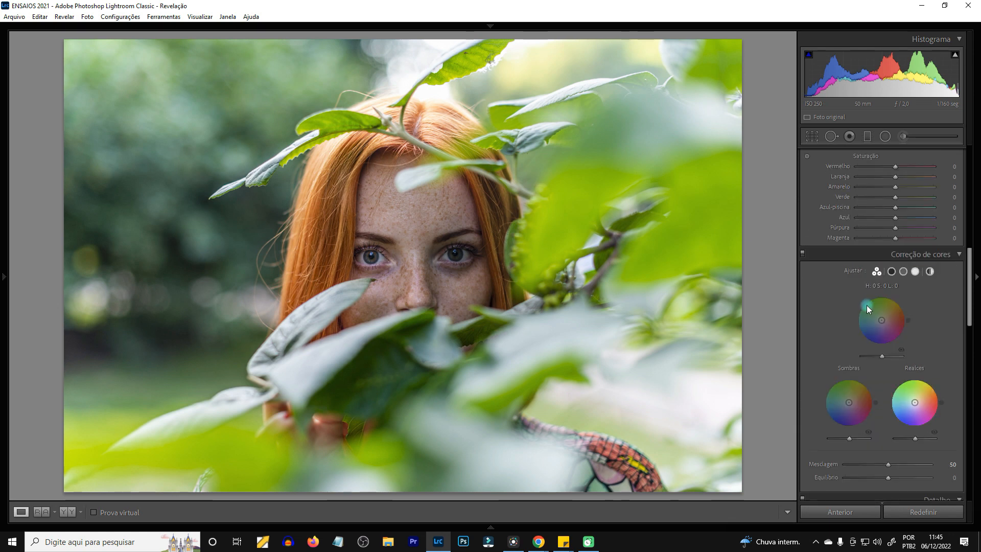
scroll(867, 305, "down", 3)
scroll(862, 350, "down", 3)
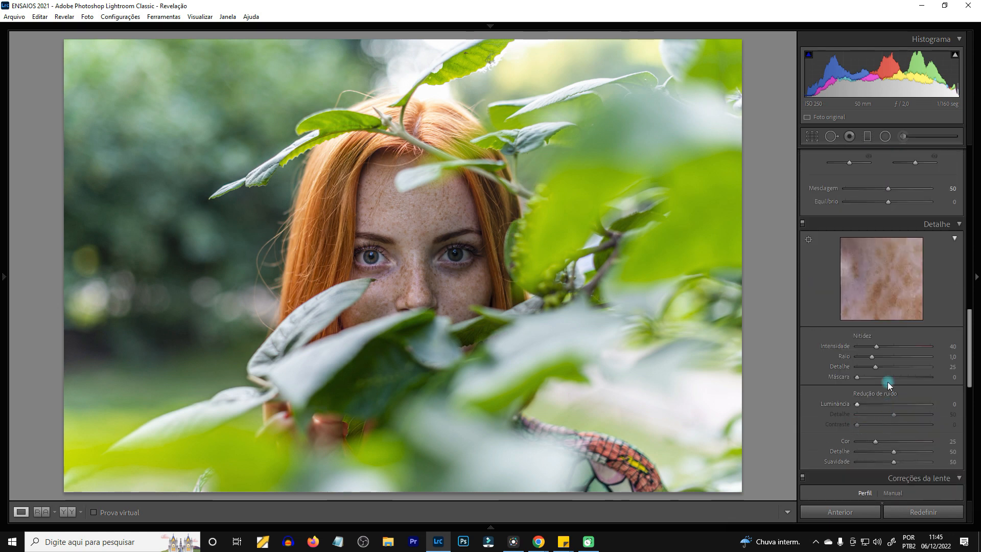
left_click(883, 347)
left_click(865, 405)
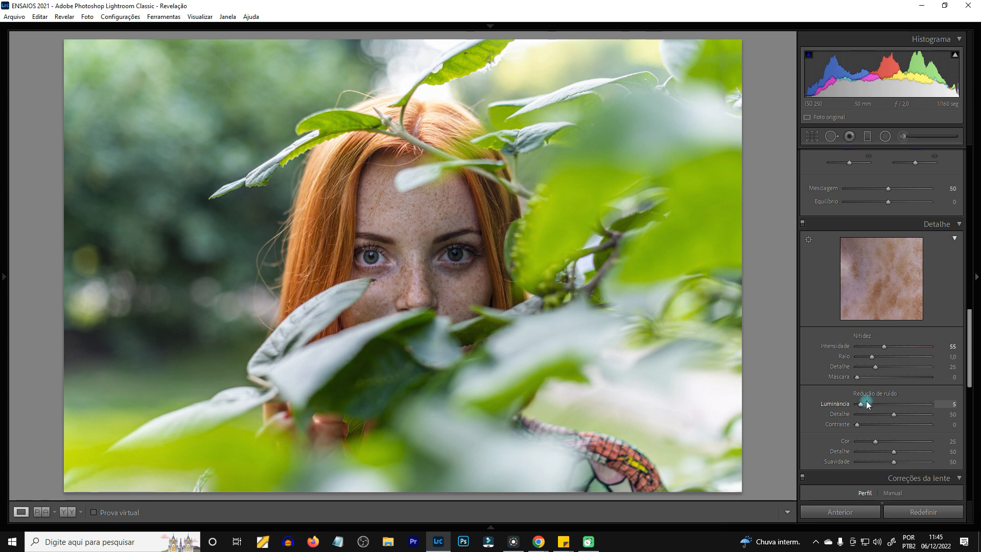
scroll(848, 406, "down", 9)
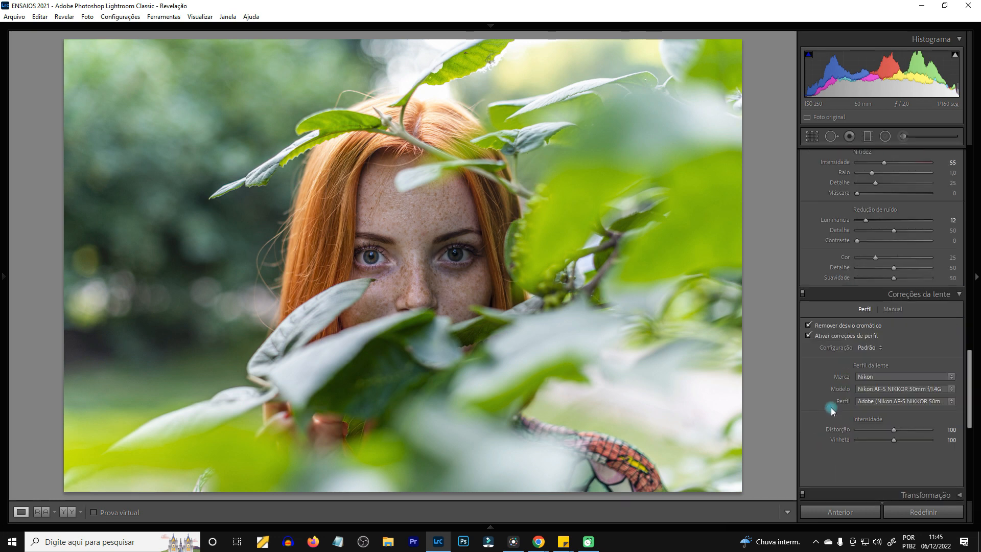
Step: Try changing the HSL Saturação of Verde on the portrait and reset it to zero
scroll(830, 411, "up", 15)
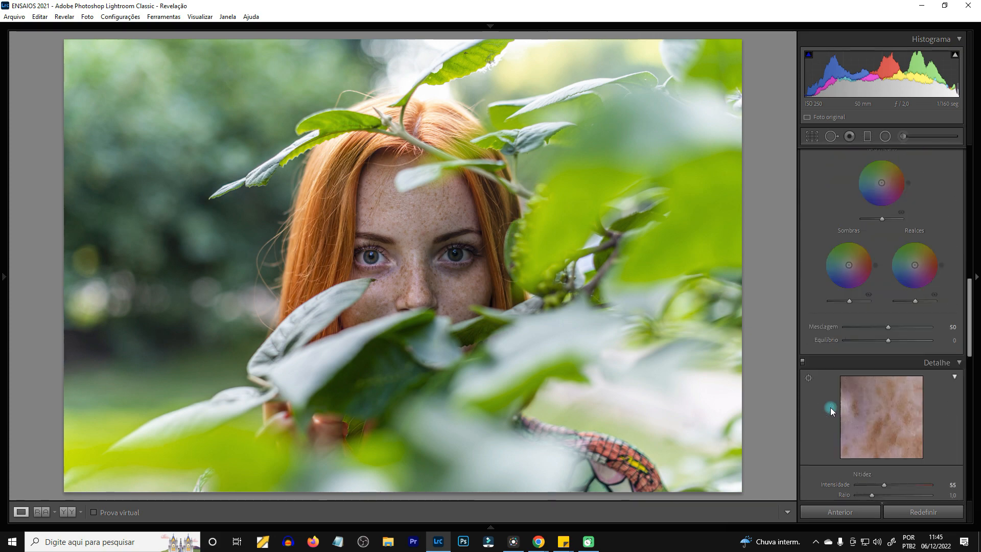
scroll(830, 407, "up", 6)
scroll(831, 409, "down", 6)
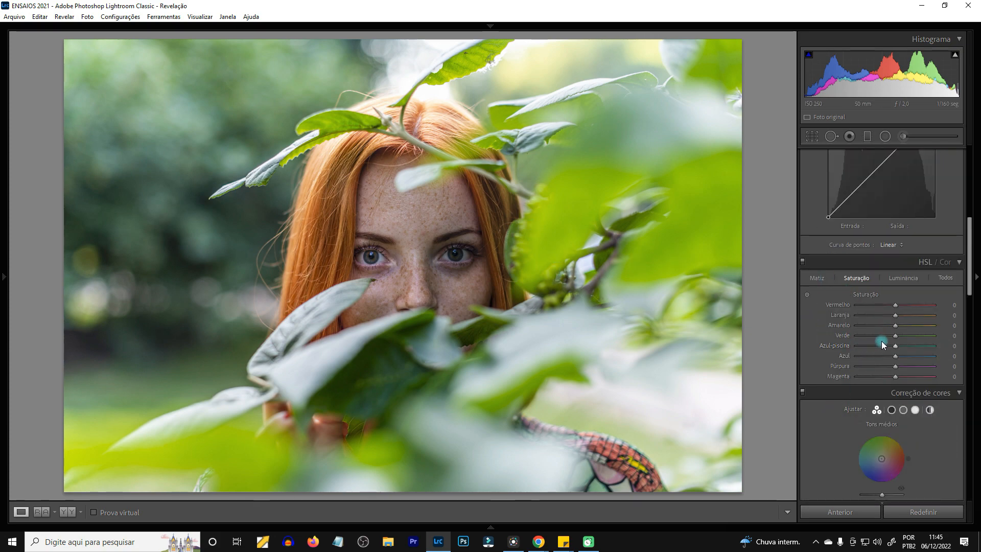
mouse_move(895, 336)
left_mouse_down()
mouse_move(977, 342)
mouse_move(848, 343)
mouse_move(897, 347)
left_mouse_up()
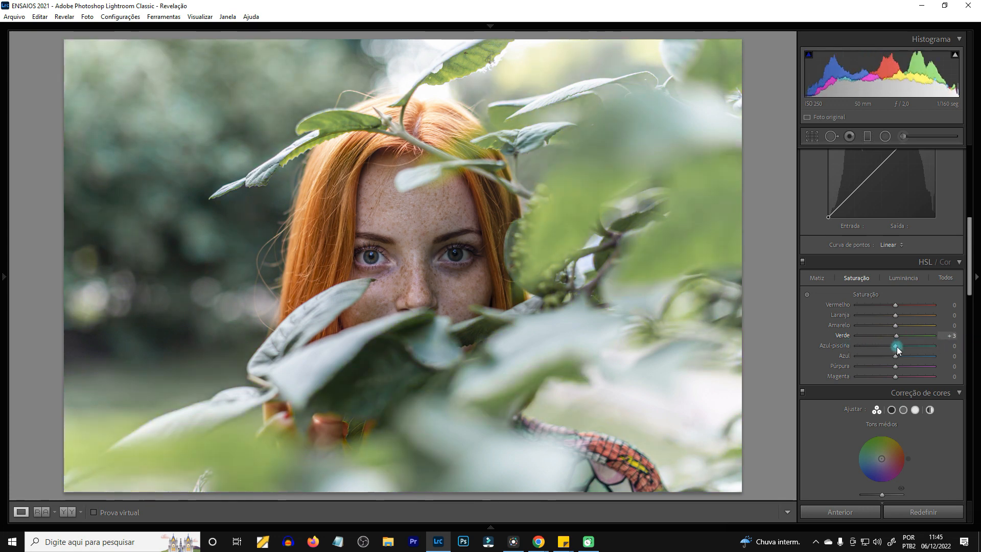
double_click(844, 339)
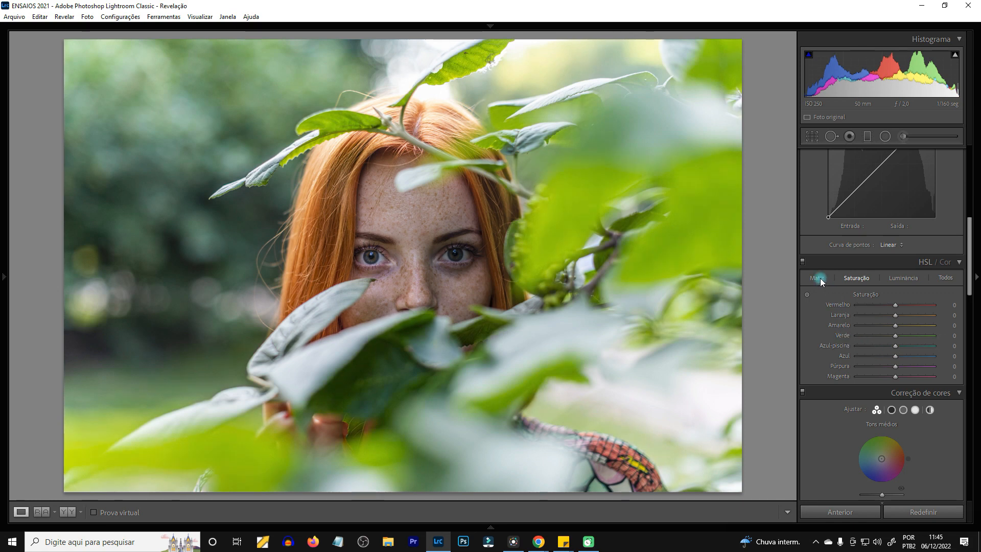
Step: Test the extremes of the Verde hue, leaving its HSL Matiz at +100, and set the Amarelo Matiz to +43
left_click(817, 281)
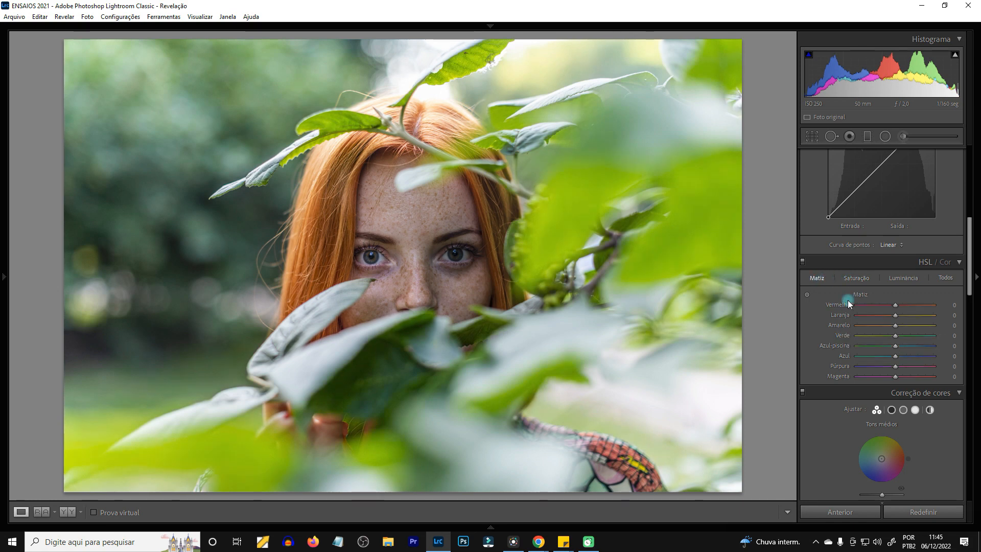
left_click_drag(895, 336, 841, 335)
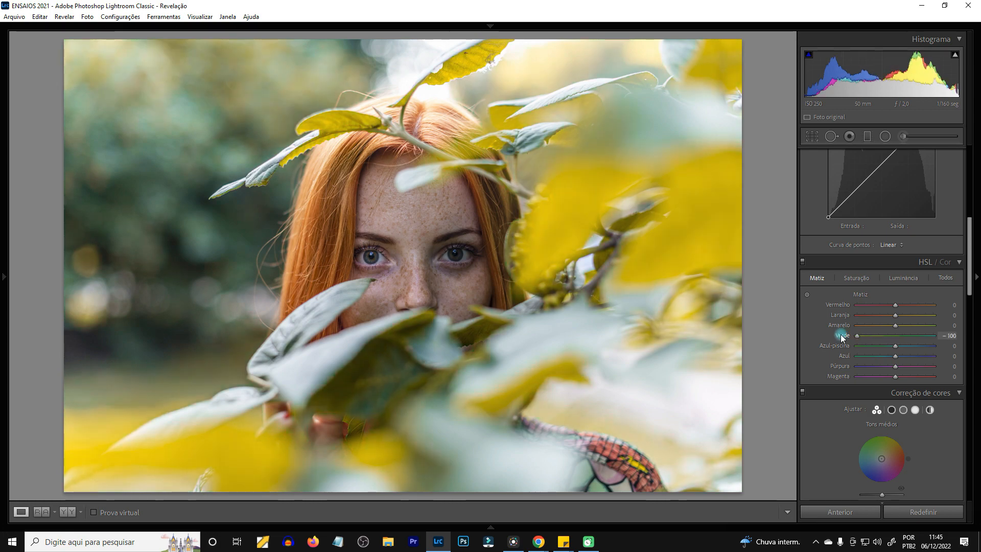
left_click_drag(841, 334, 939, 346)
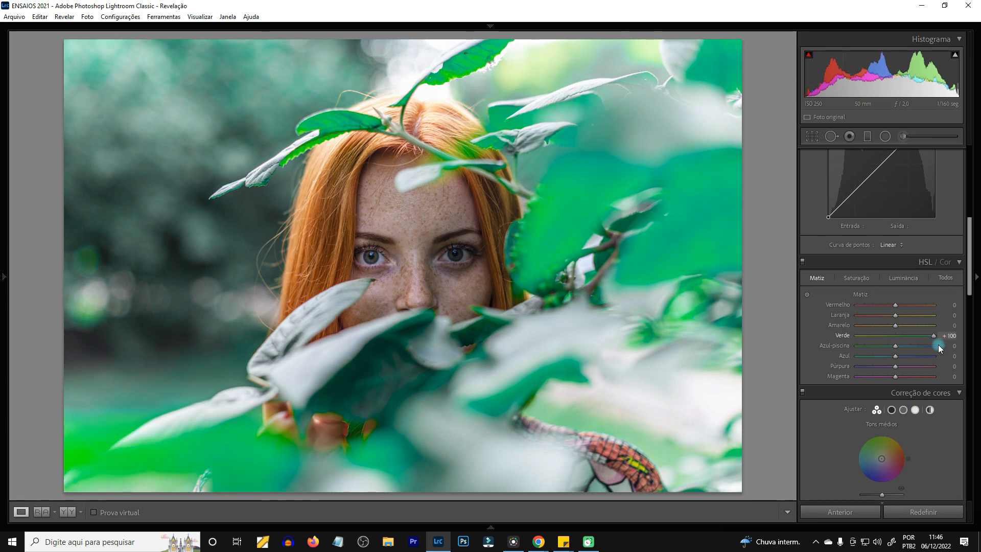
left_click(858, 280)
left_click(892, 327)
left_click_drag(895, 325, 811, 327)
mouse_move(933, 333)
left_mouse_down()
mouse_move(943, 333)
mouse_move(830, 325)
mouse_move(937, 330)
mouse_move(918, 336)
left_mouse_up()
left_click(817, 278)
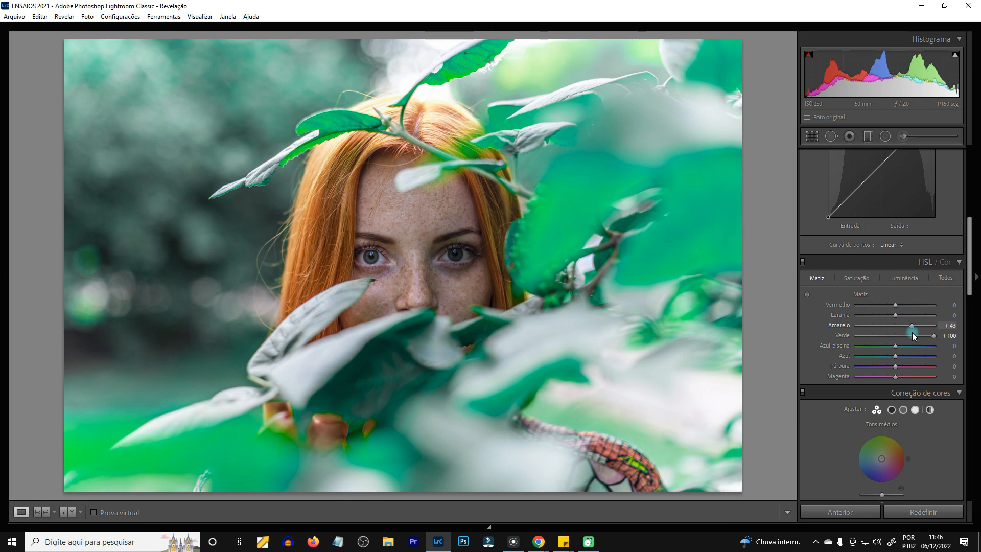
Step: Set the portrait's HSL Saturação to +17 for Amarelo and +12 for Laranja
left_click(853, 279)
left_click_drag(882, 318, 903, 320)
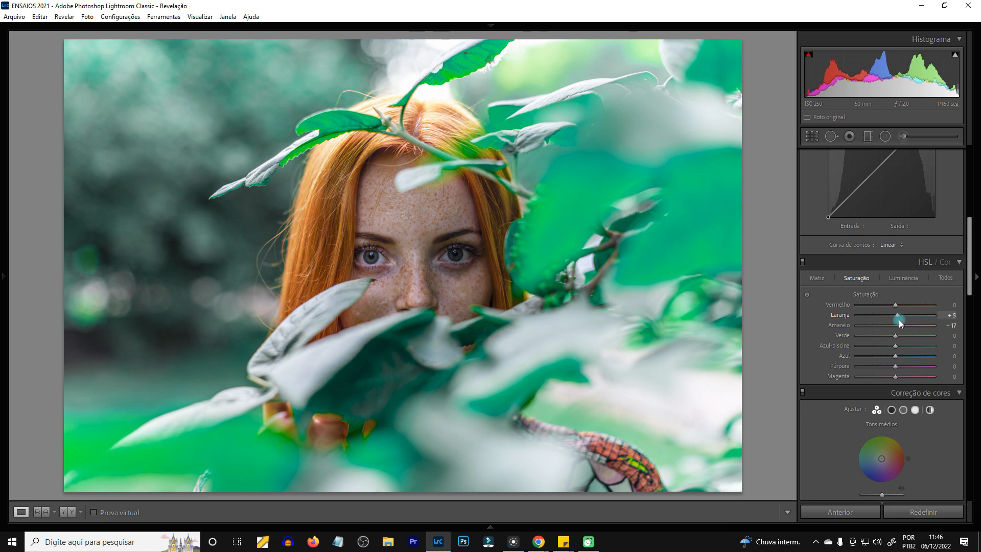
left_click_drag(899, 320, 901, 318)
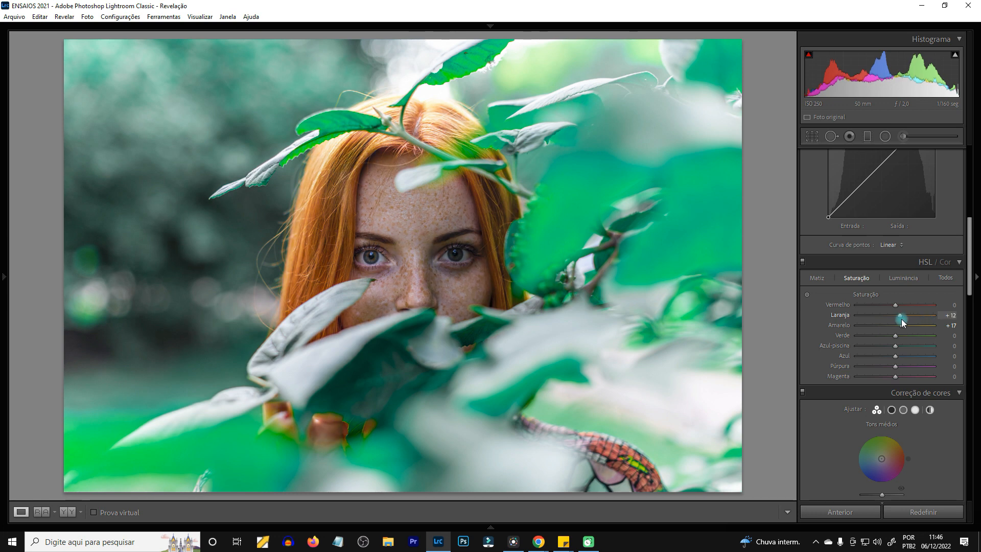
Step: Try shifting the Laranja Matiz to +13 and reset it to zero
left_click(819, 276)
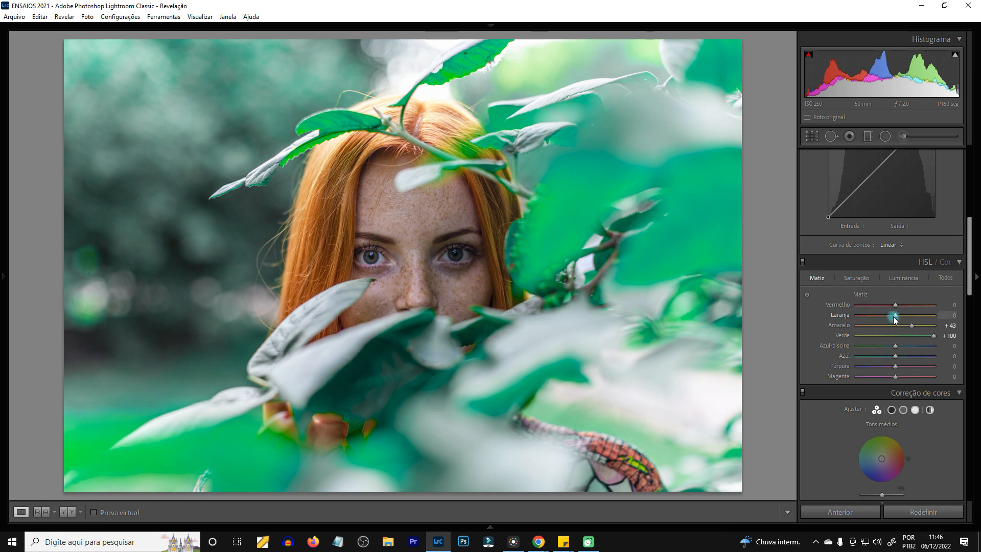
mouse_move(895, 319)
left_mouse_down()
mouse_move(844, 315)
mouse_move(911, 314)
mouse_move(898, 314)
left_mouse_up()
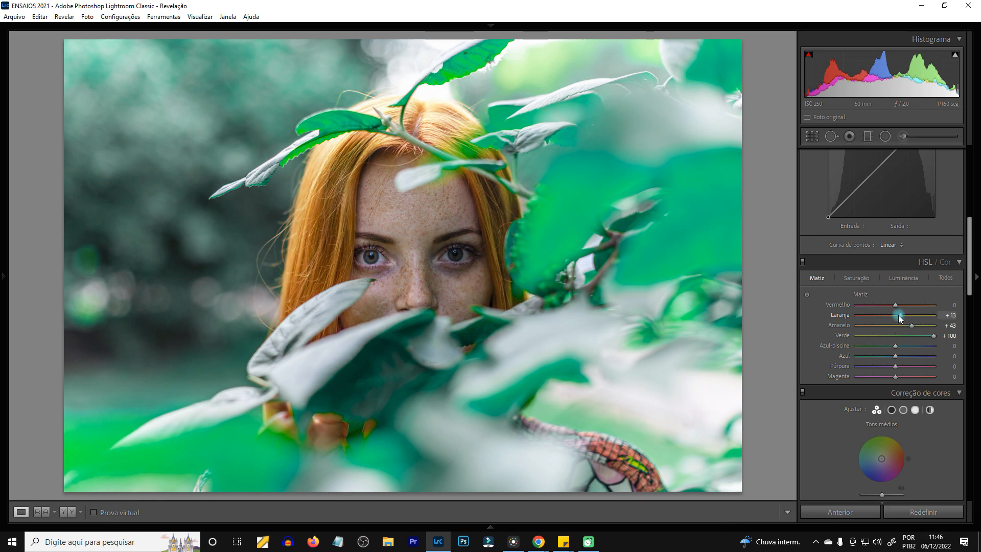
double_click(842, 315)
Step: Set the HSL Luminância to -48 for Amarelo and -41 for Verde, and compare the portrait with its original, including side by side
left_click(897, 279)
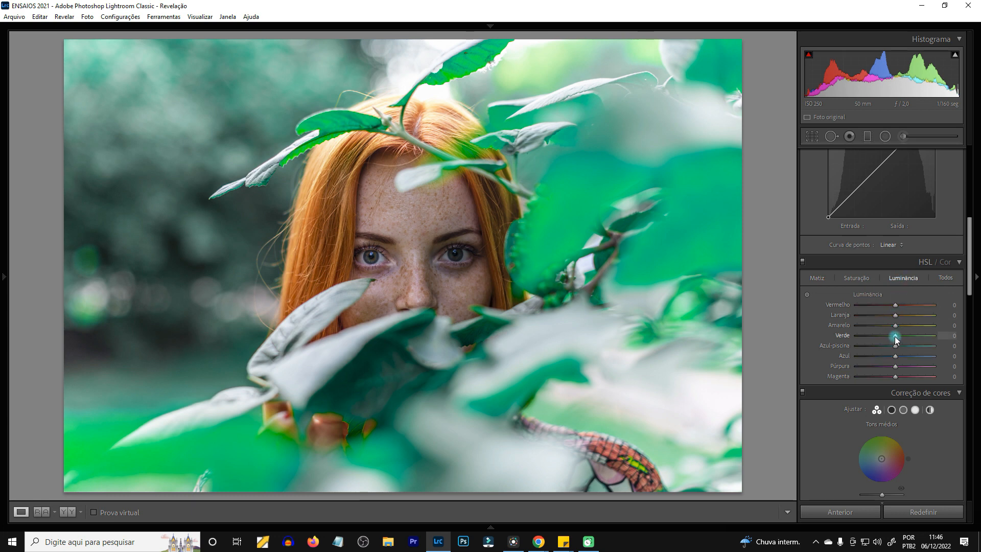
mouse_move(883, 335)
left_mouse_down()
mouse_move(865, 335)
mouse_move(896, 325)
mouse_move(876, 325)
left_mouse_up()
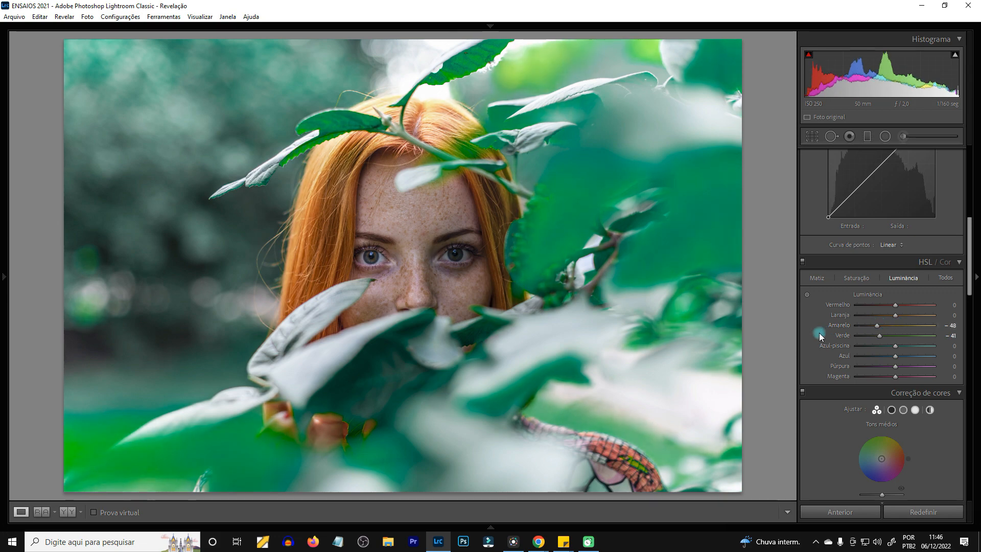
key("backslash")
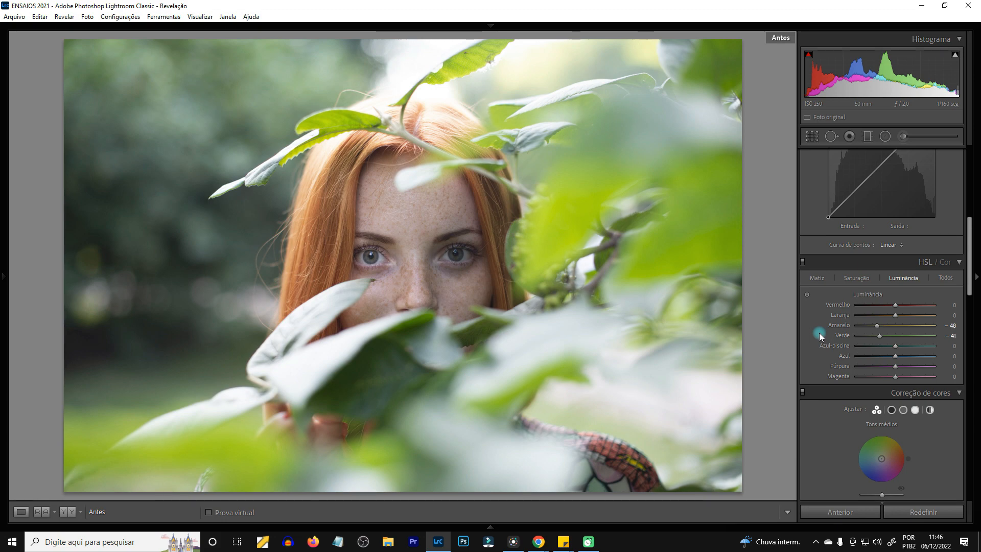
key("backslash")
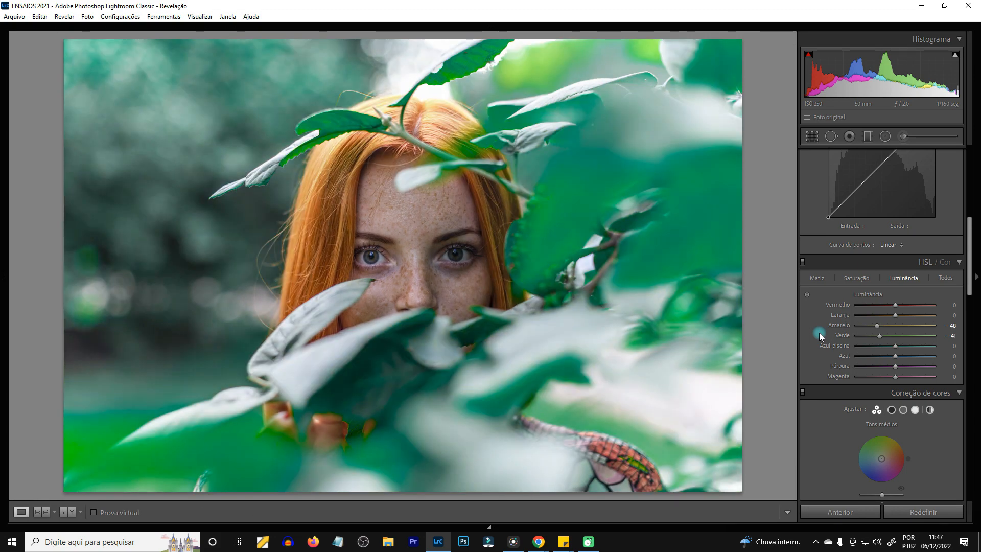
key("y")
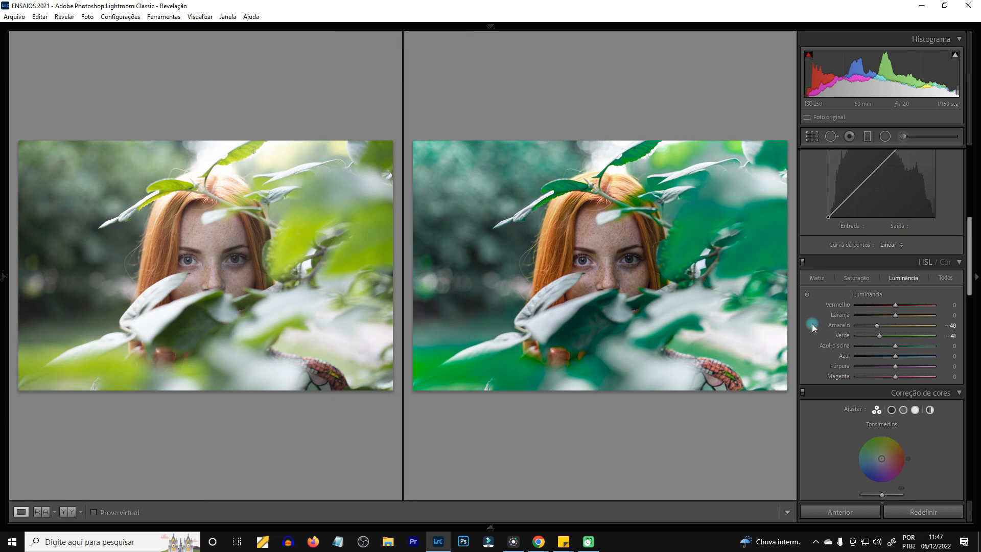
key("y")
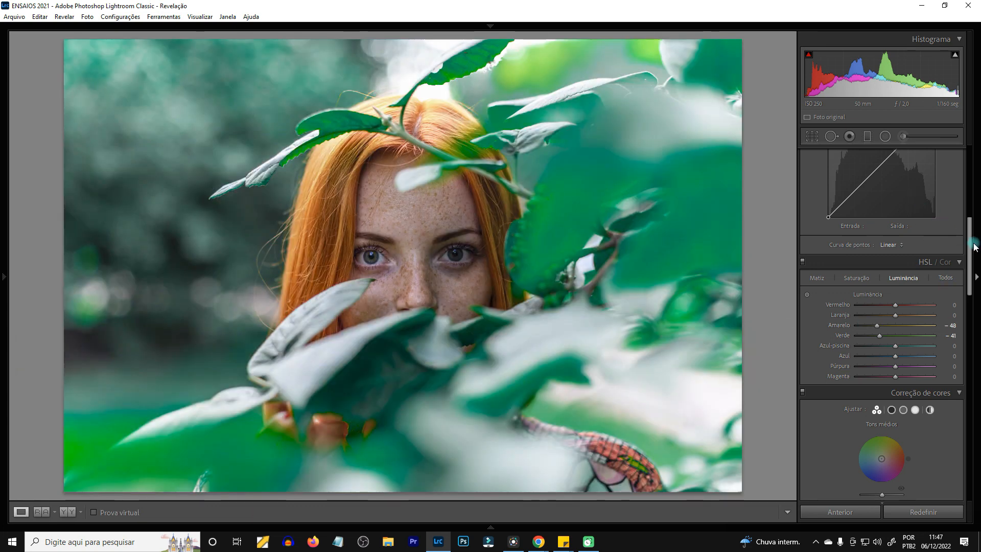
Step: Activate the adjustment brush and choose the Aprimoramento da íris effect for a new mask
left_click_drag(974, 247, 978, 190)
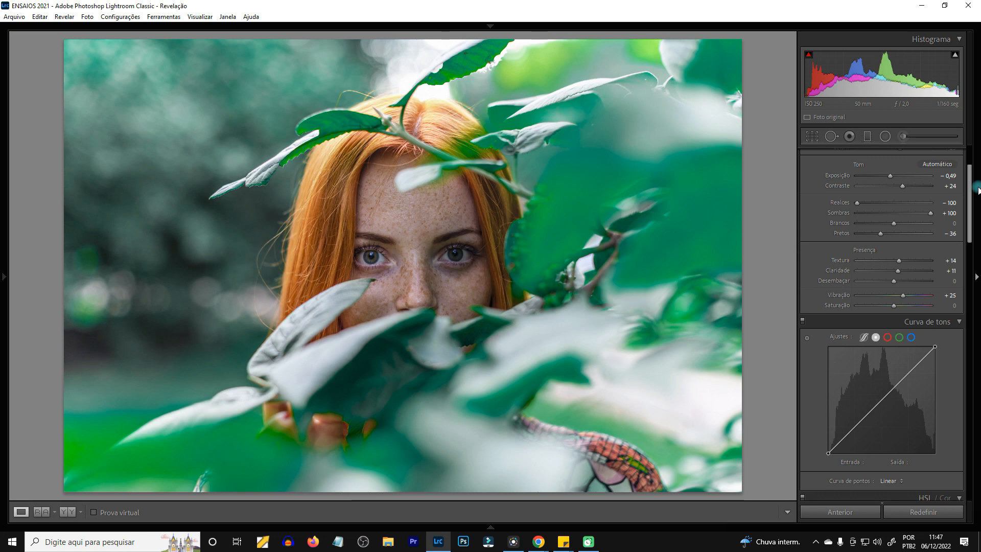
scroll(874, 233, "up", 3)
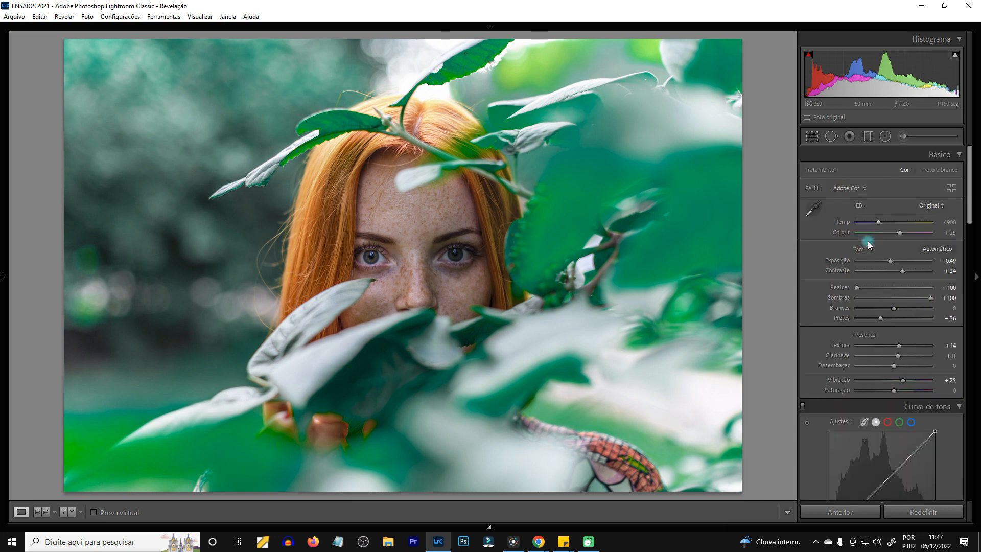
left_click(901, 136)
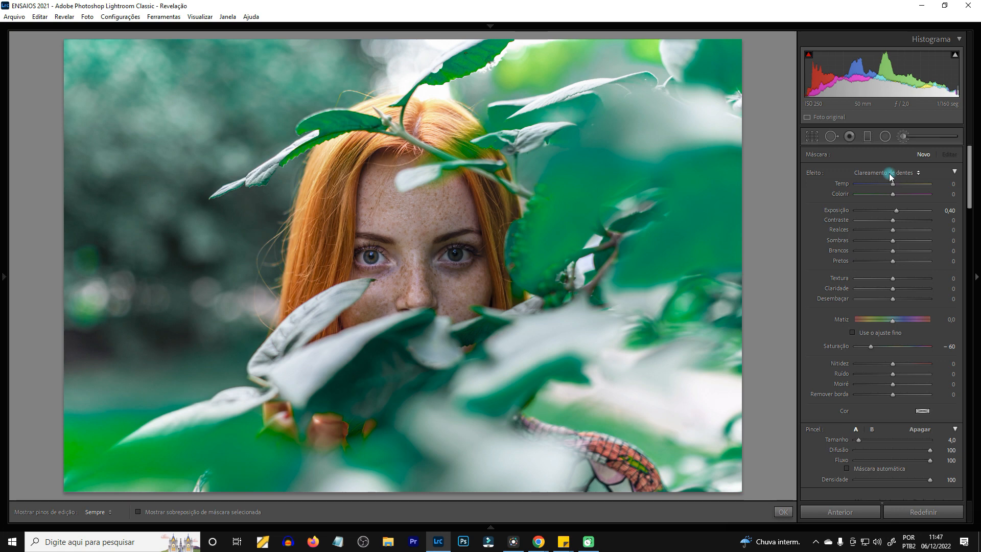
left_click(889, 174)
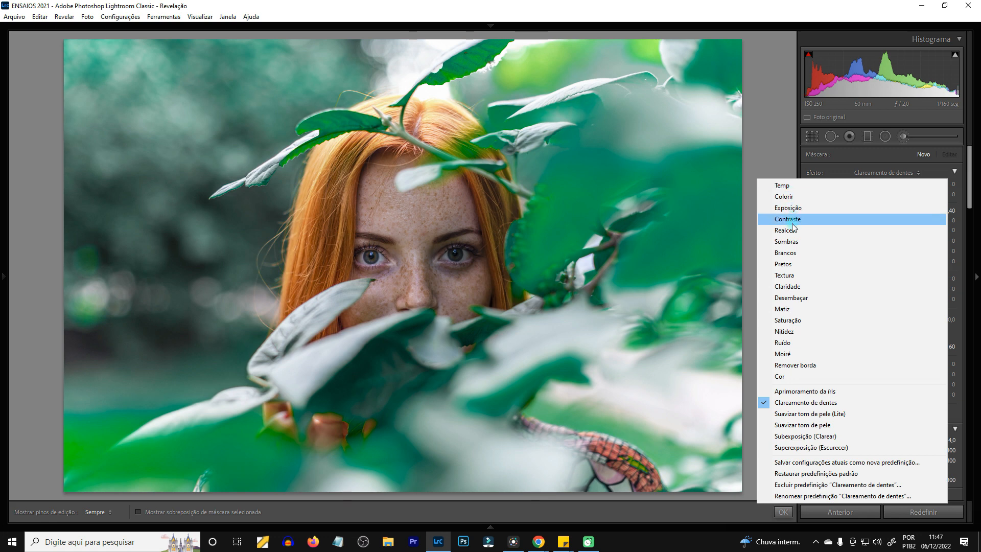
left_click(795, 392)
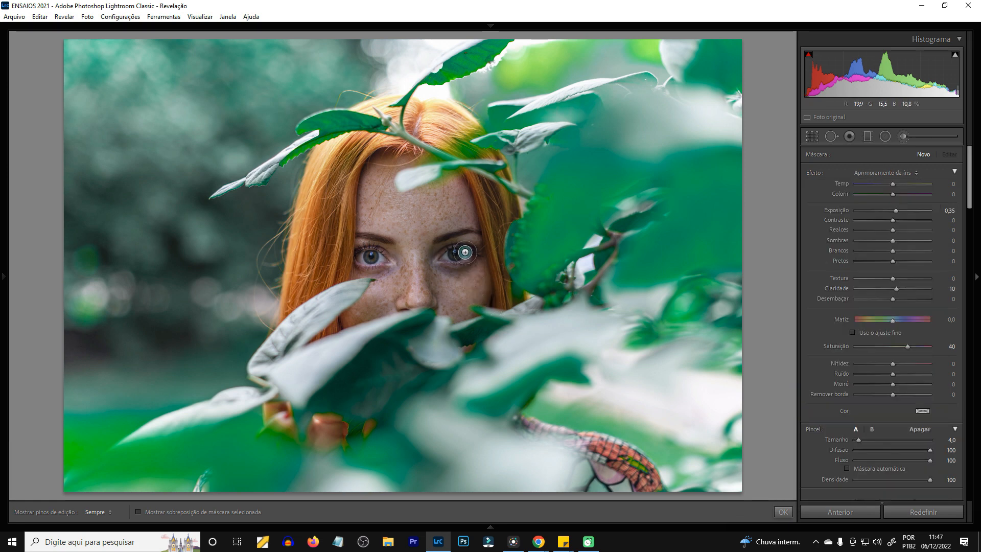
Step: Try a single iris-enhancing brush dab on one eye and undo the stroke
left_click(459, 254)
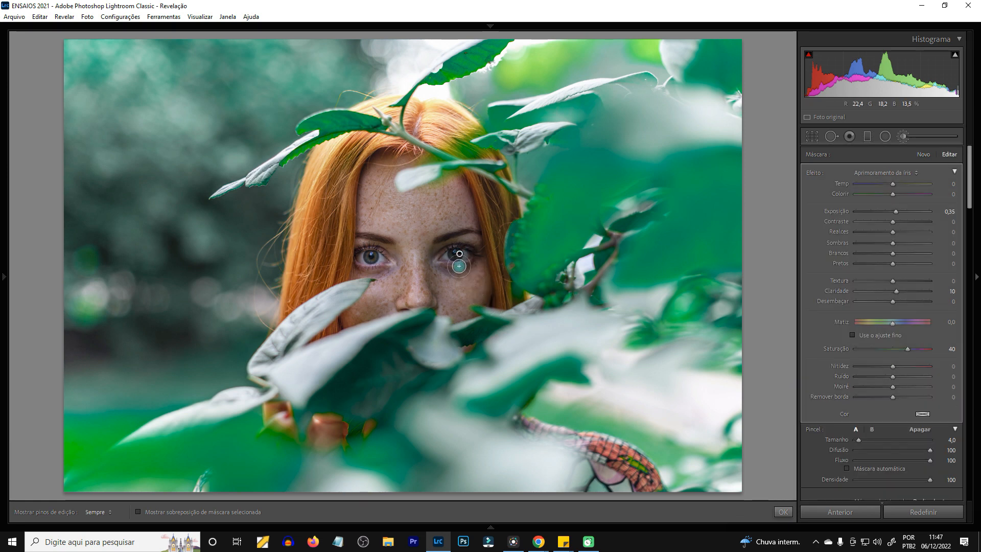
scroll(434, 261, "up", 1)
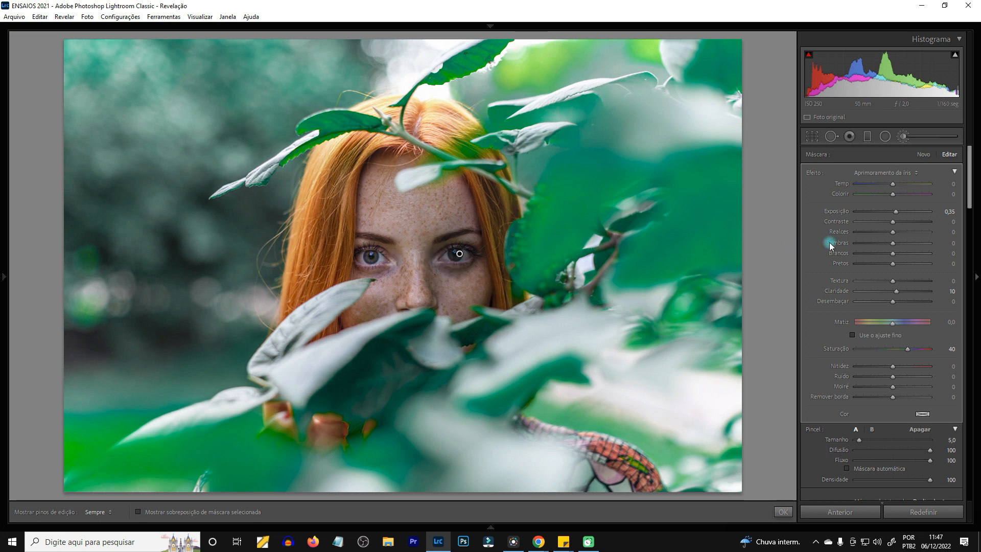
key("ctrl+z")
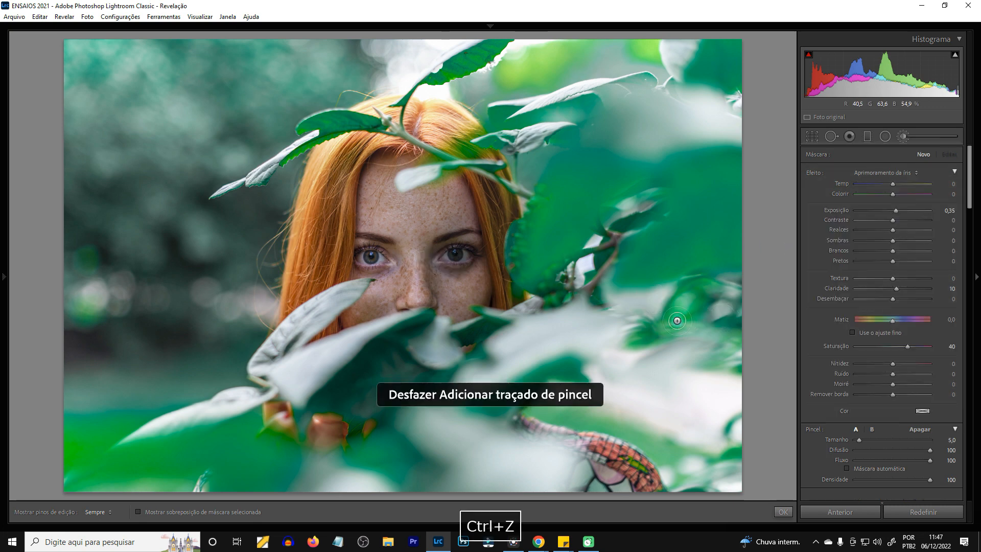
Step: Paint the Aprimoramento da íris effect over the irises of both eyes with the adjustment brush
key("space")
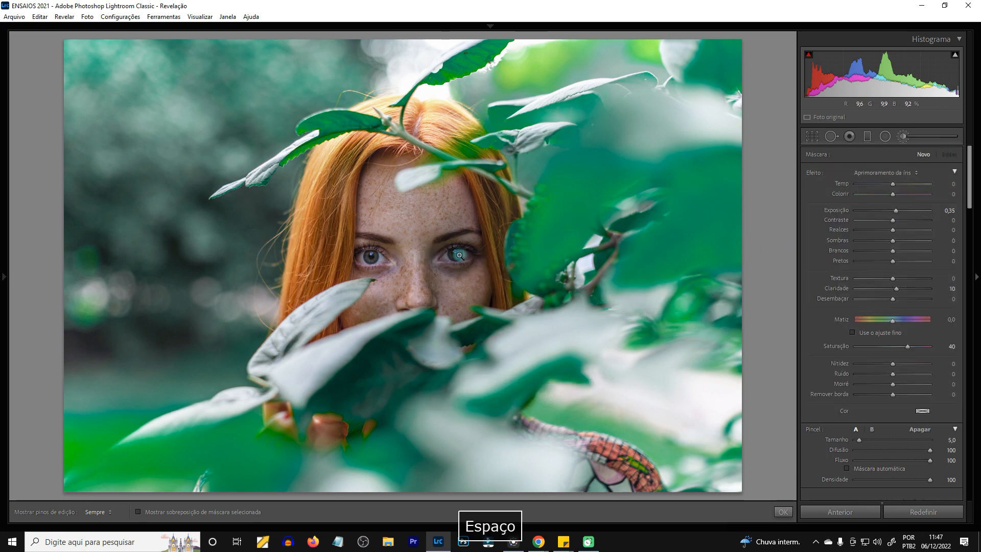
left_click(458, 254)
left_click(458, 254)
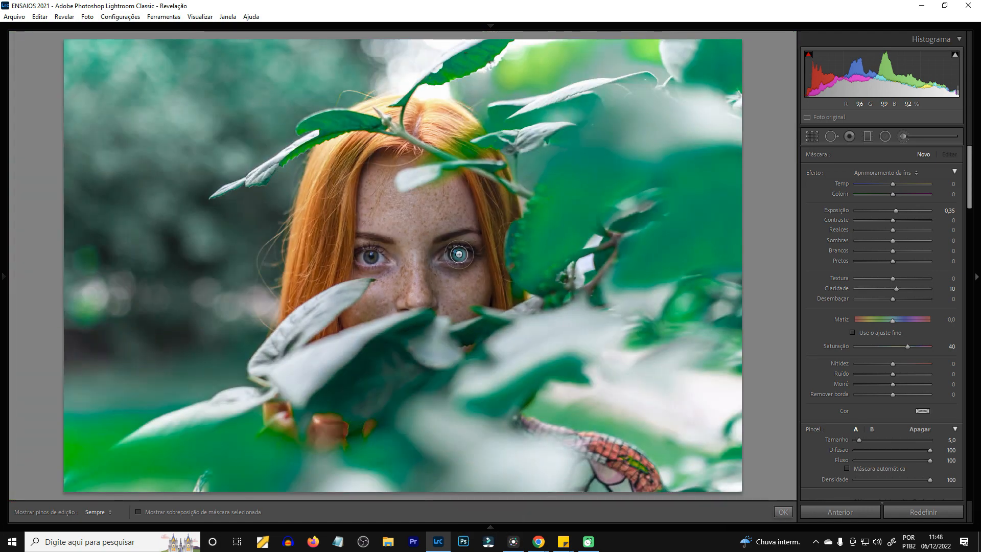
key("space")
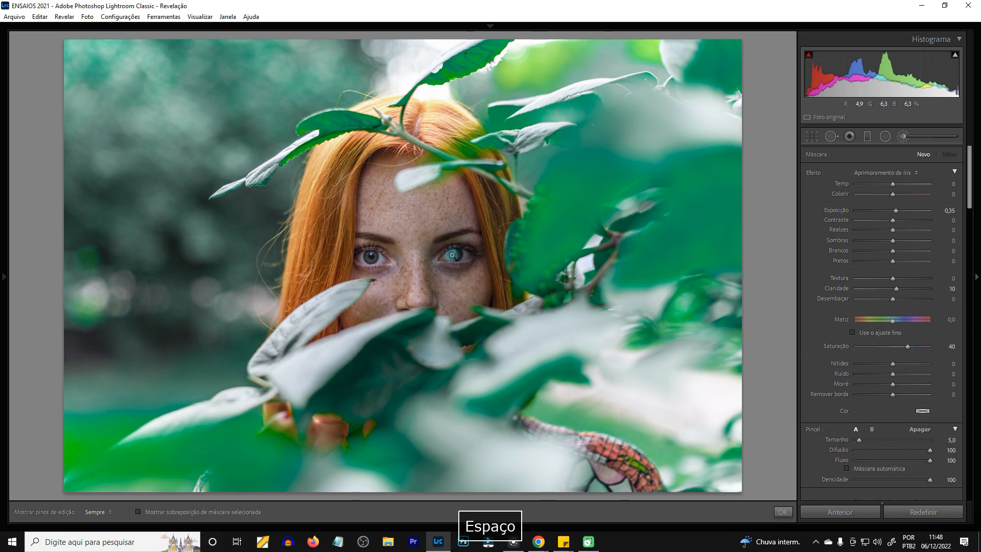
left_click(453, 255)
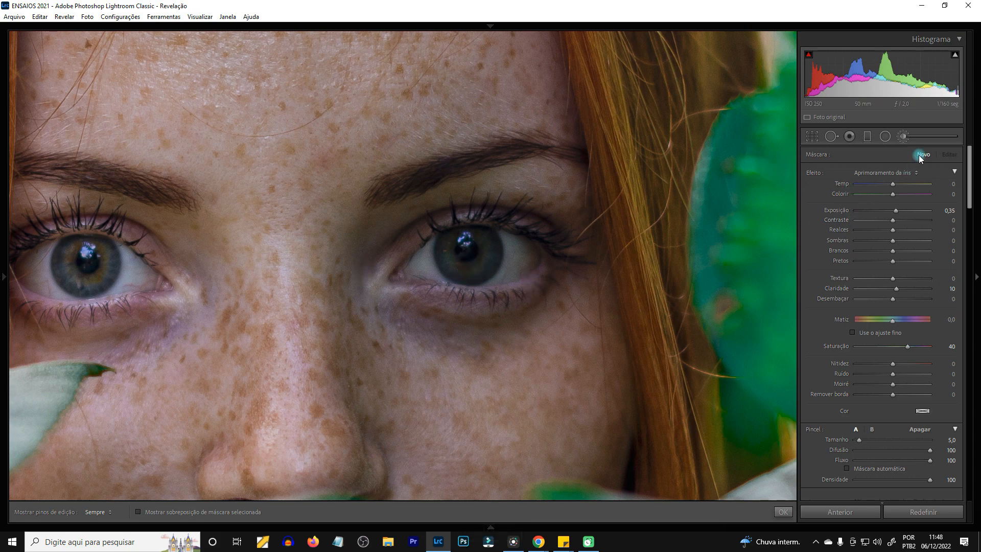
left_click(903, 137)
left_click(902, 137)
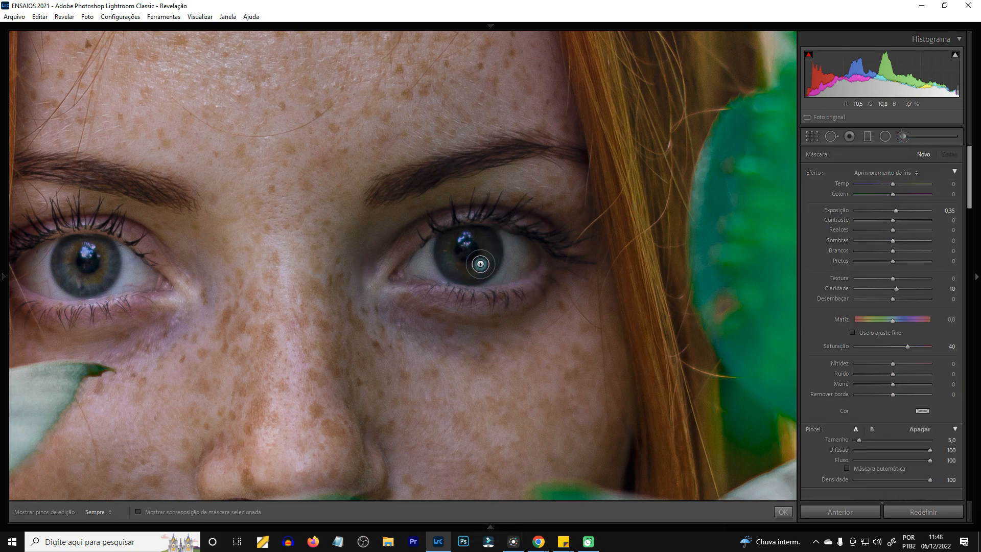
mouse_move(480, 264)
left_mouse_down()
mouse_move(482, 239)
mouse_move(480, 263)
mouse_move(462, 267)
mouse_move(451, 238)
mouse_move(445, 267)
mouse_move(479, 285)
mouse_move(488, 241)
mouse_move(476, 265)
mouse_move(451, 240)
left_mouse_up()
scroll(483, 239, "down", 1)
key("h")
key("h")
mouse_move(102, 249)
left_mouse_down()
mouse_move(74, 269)
mouse_move(71, 251)
mouse_move(82, 279)
mouse_move(102, 256)
mouse_move(81, 277)
mouse_move(69, 252)
mouse_move(82, 284)
mouse_move(103, 276)
mouse_move(107, 257)
left_mouse_up()
mouse_move(486, 249)
left_mouse_down()
mouse_move(472, 274)
mouse_move(451, 261)
mouse_move(451, 246)
mouse_move(478, 258)
left_mouse_up()
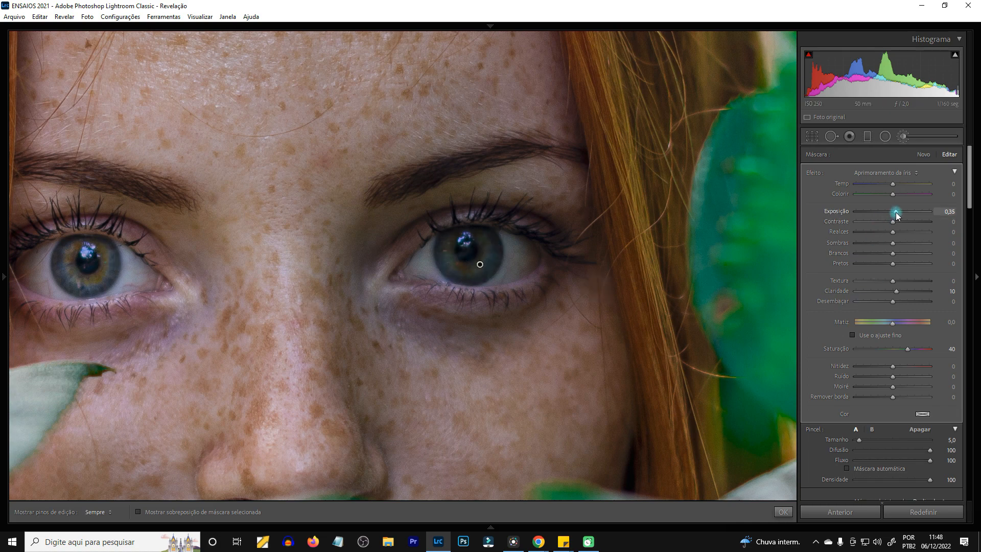
Step: Set the iris mask's Exposição to 1,00 and check the iris edges with the eraser brush and without the edit pins
left_click_drag(896, 212, 902, 212)
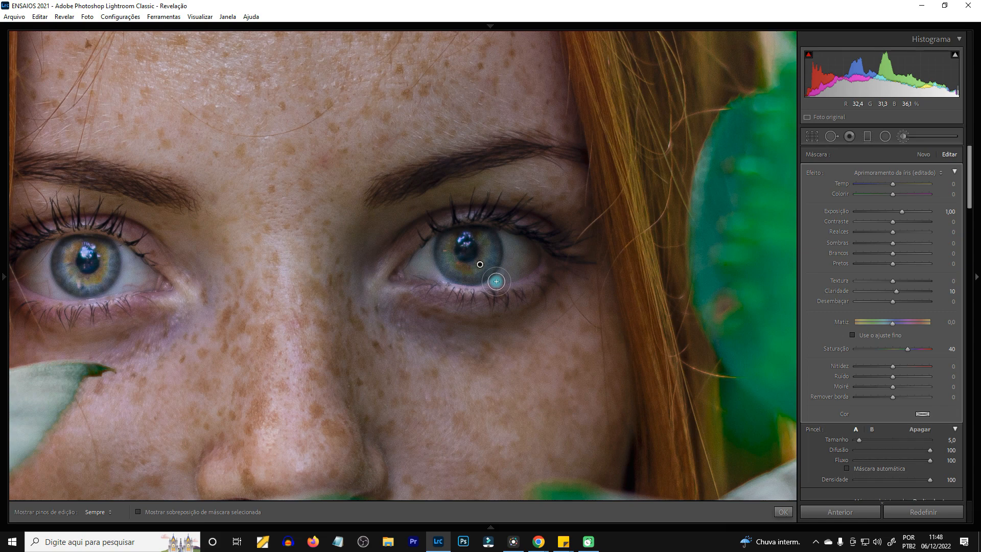
key("alt")
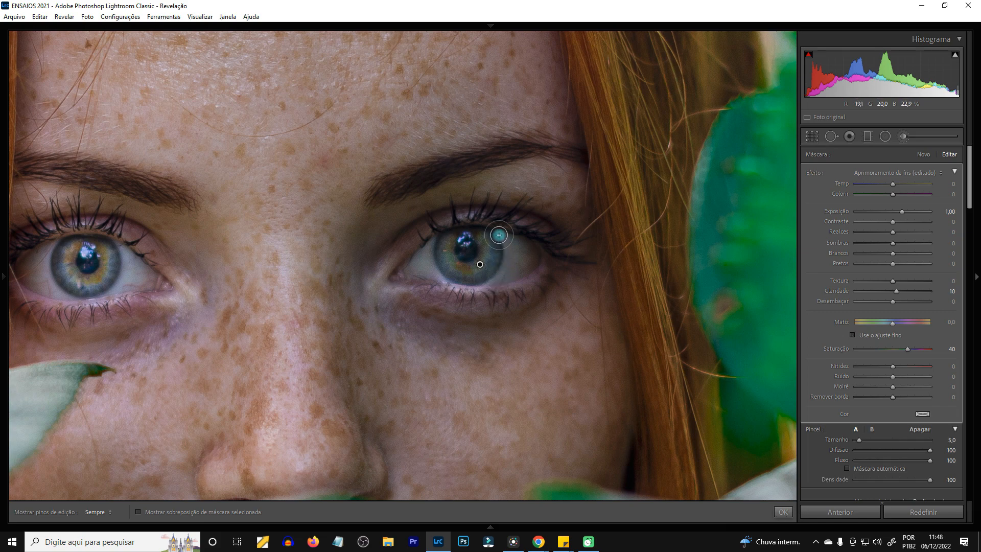
key("alt")
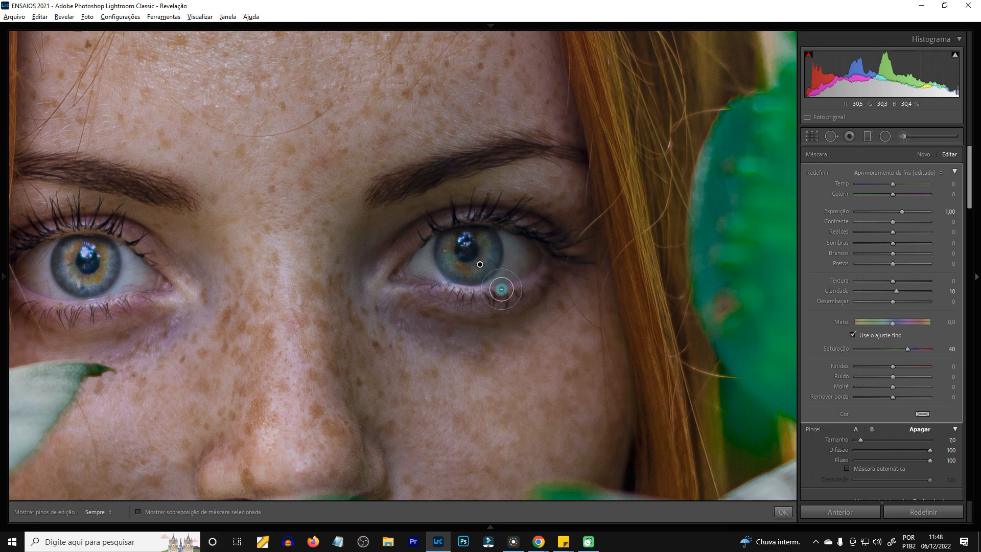
key("h")
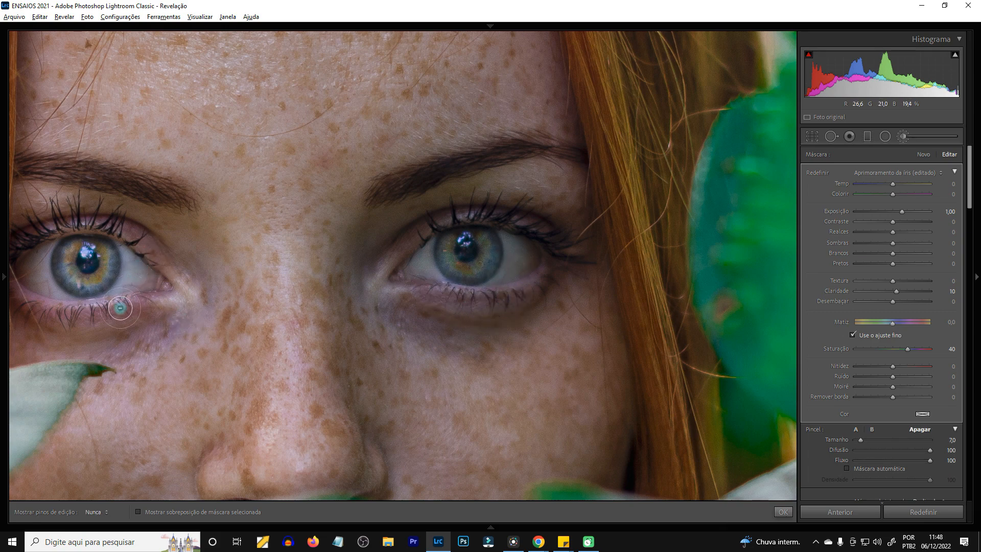
key("h")
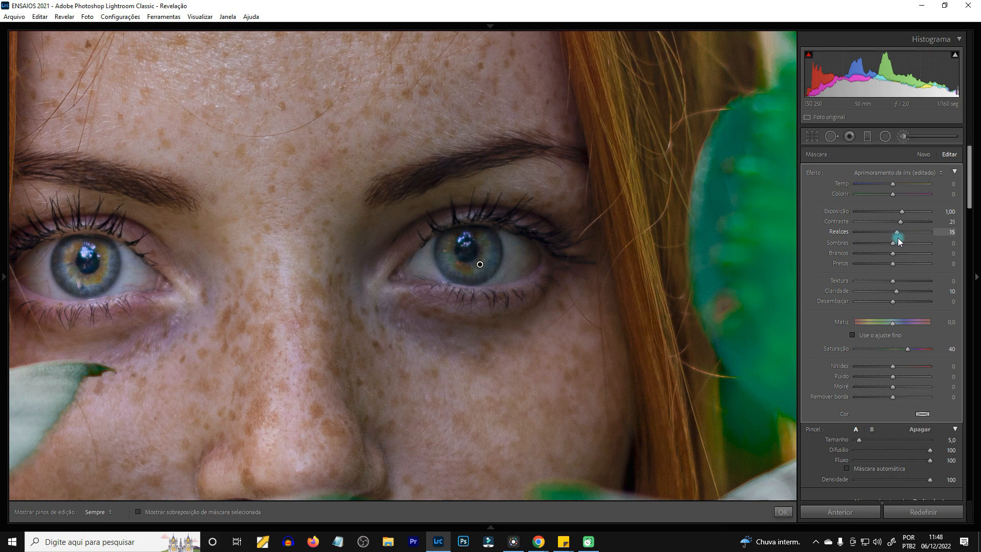
Step: Set the iris mask to Contraste 21, Realces 11, Sombras 39, Pretos -13 and Exposição 1,22, and close the adjustment brush
left_click_drag(897, 238, 887, 265)
left_click(901, 213)
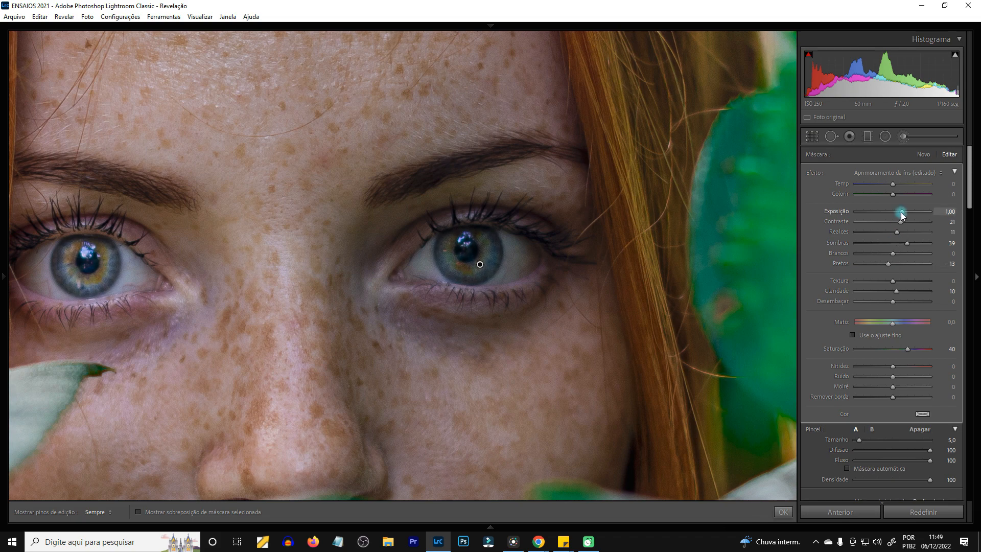
left_click_drag(901, 212, 905, 213)
left_click_drag(902, 211, 902, 210)
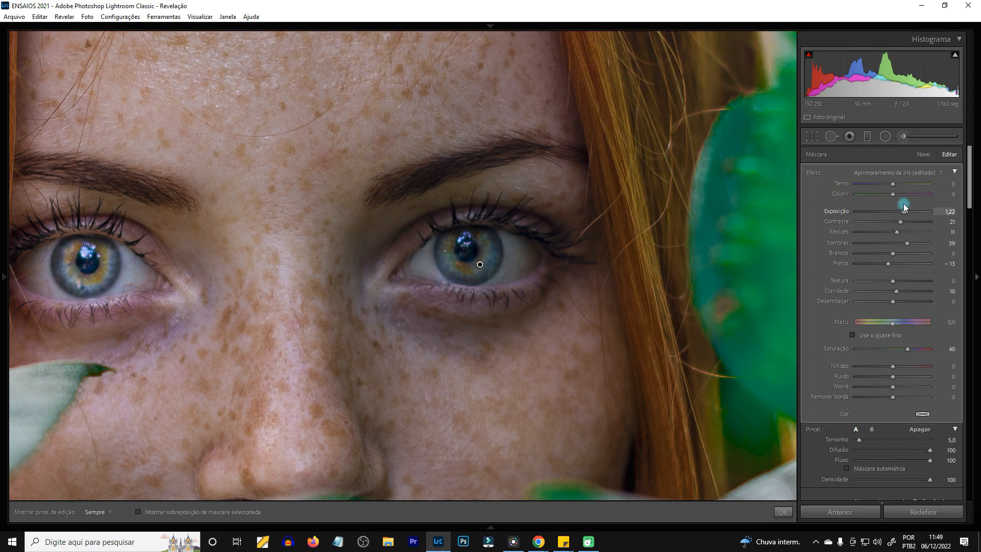
left_click(903, 137)
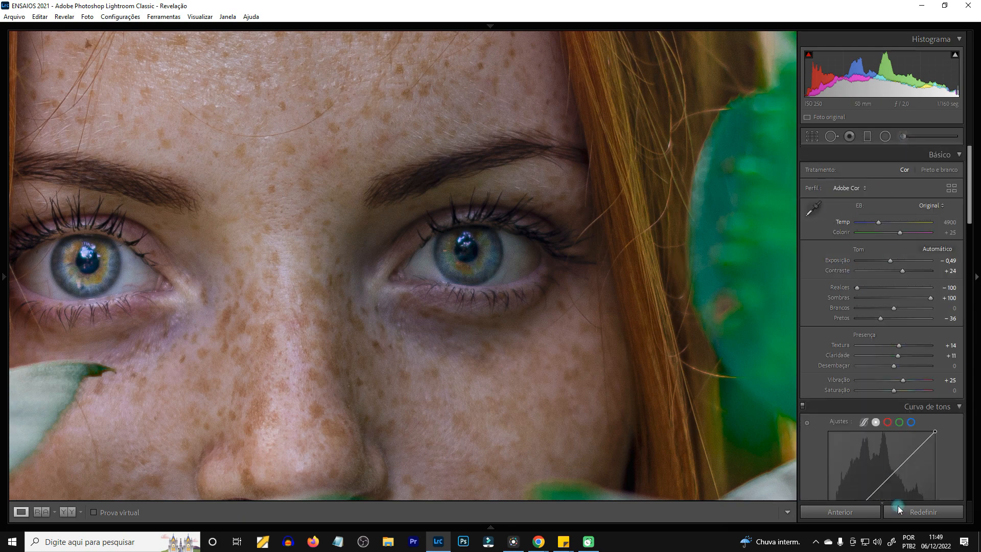
Step: Examine the enhanced eyes close up and in the full frame, and compare the portrait with its original
key("space")
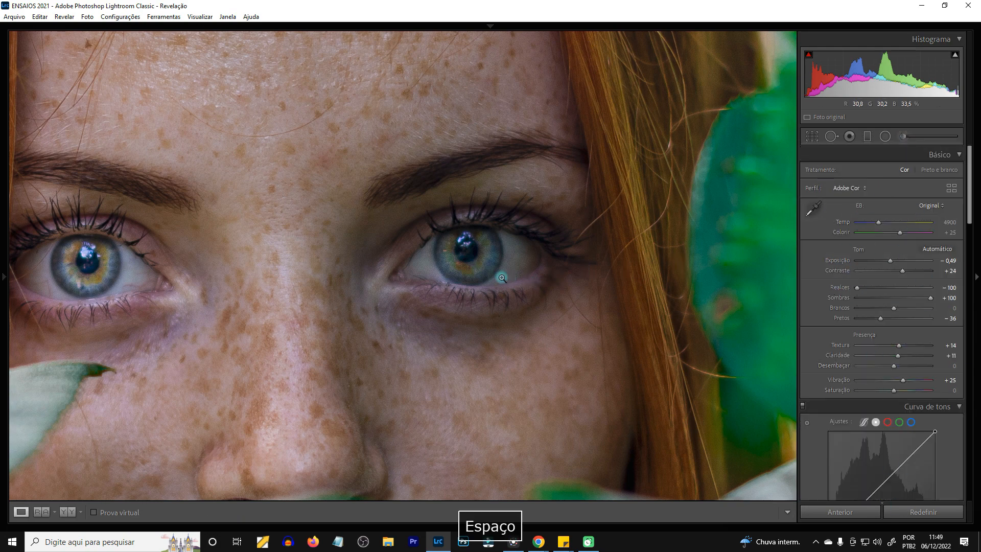
key("space")
key("space")
key("space")
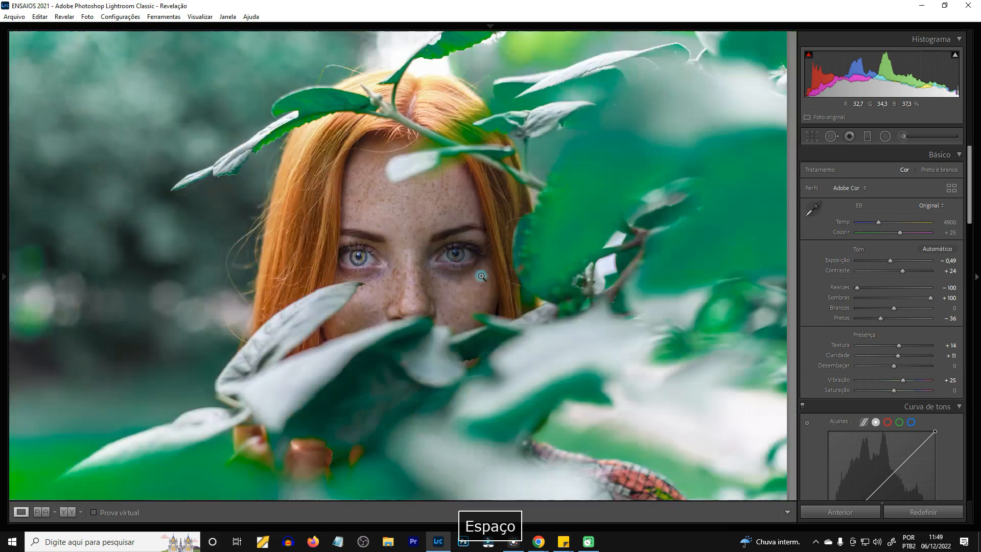
key("space")
key("space")
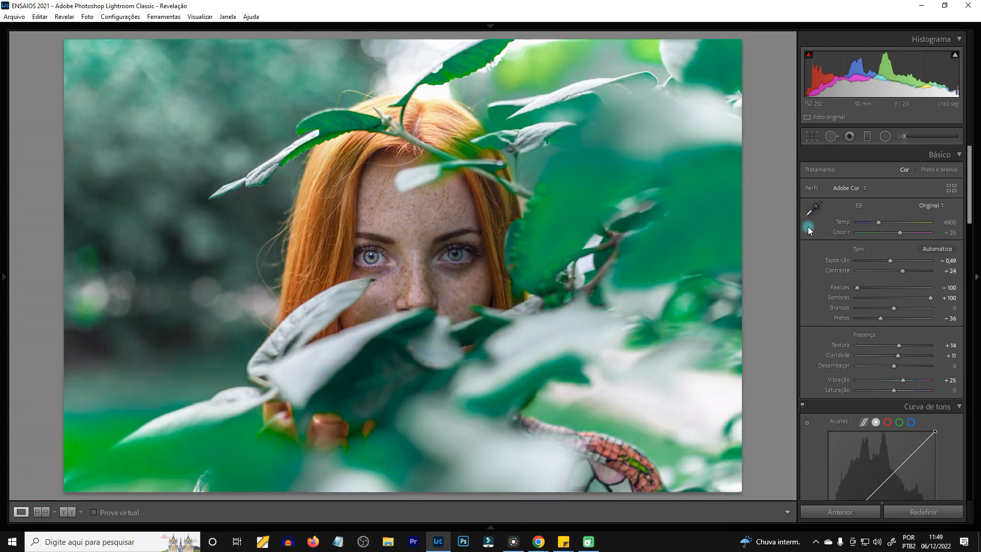
key("backslash")
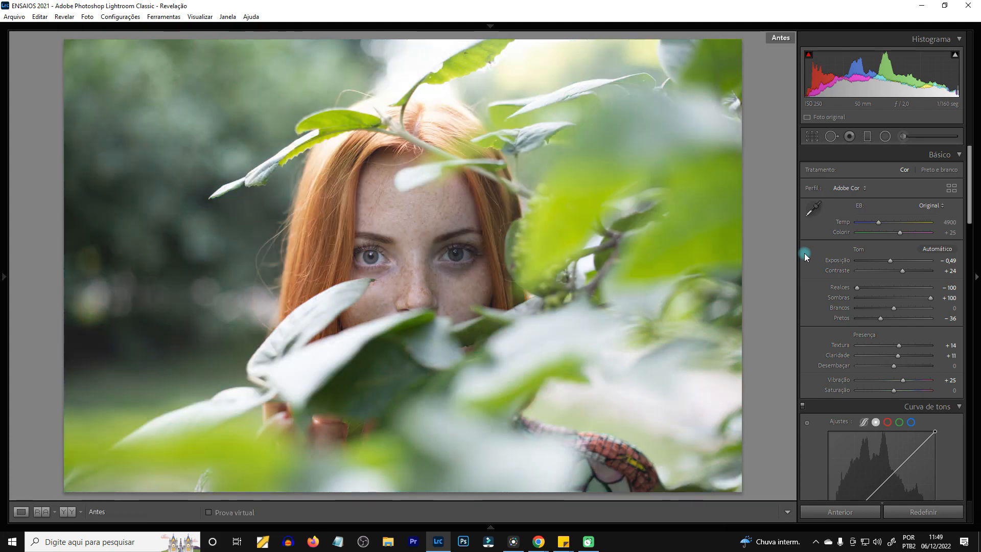
key("backslash")
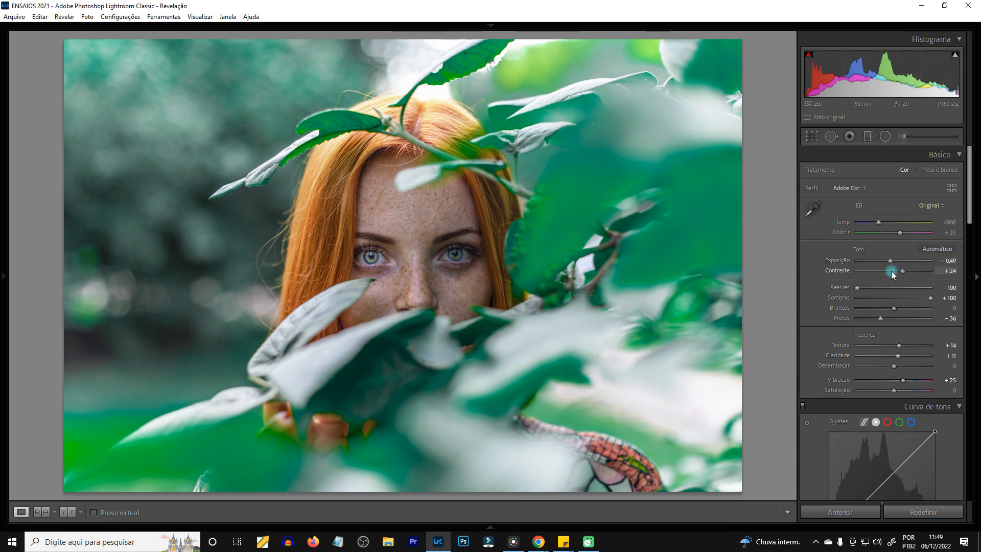
Step: Lower the whole portrait's Exposição to -1,04 and compare it with the original
left_click_drag(891, 264, 888, 264)
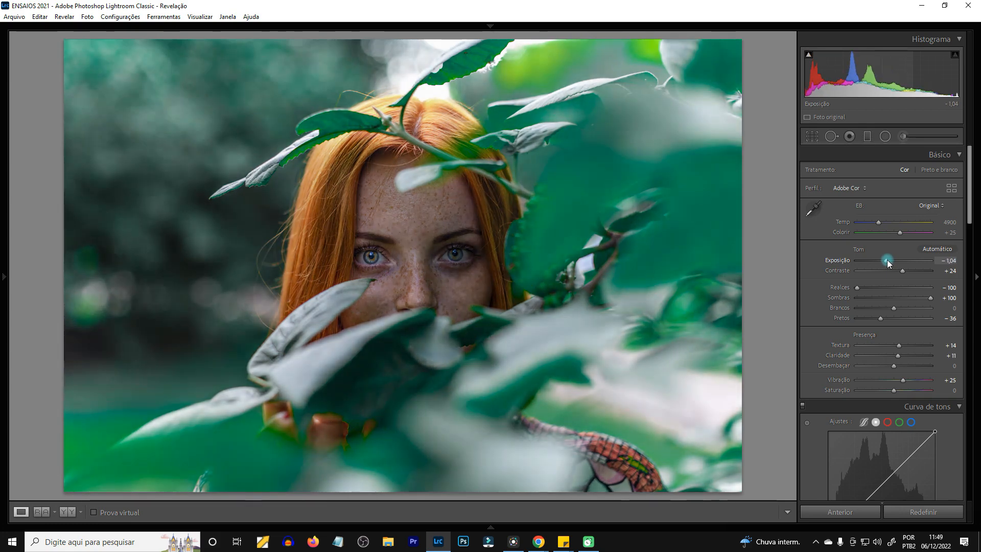
key("backslash")
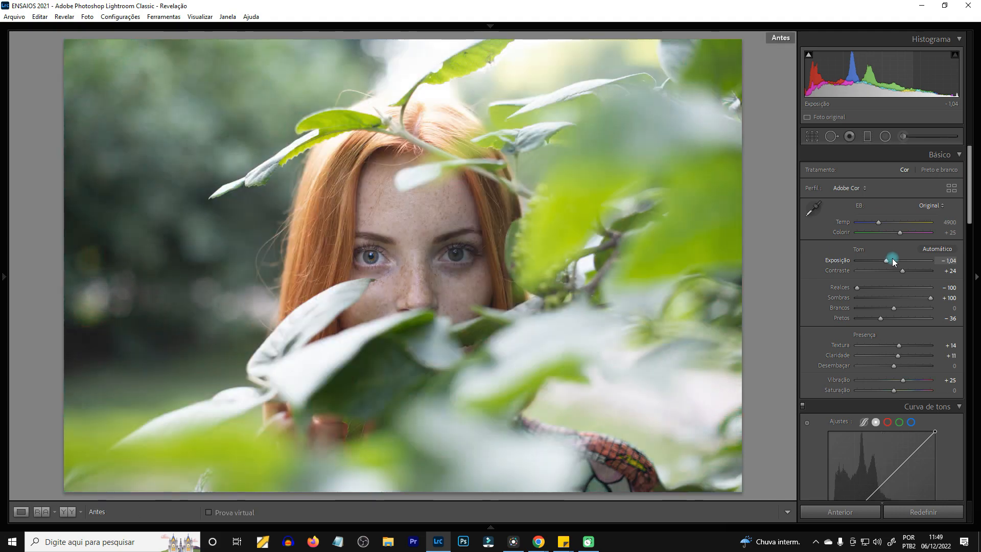
key("backslash")
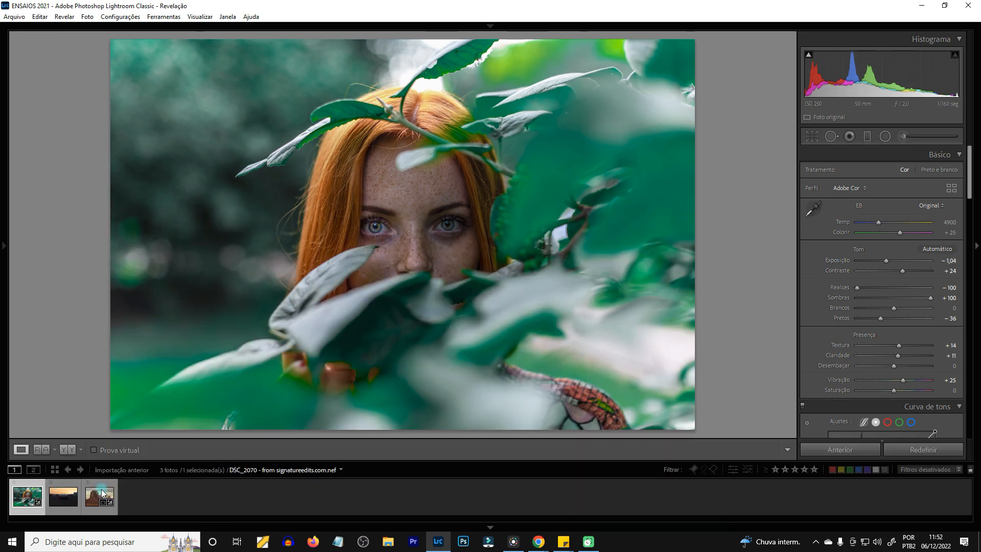
right_click(286, 295)
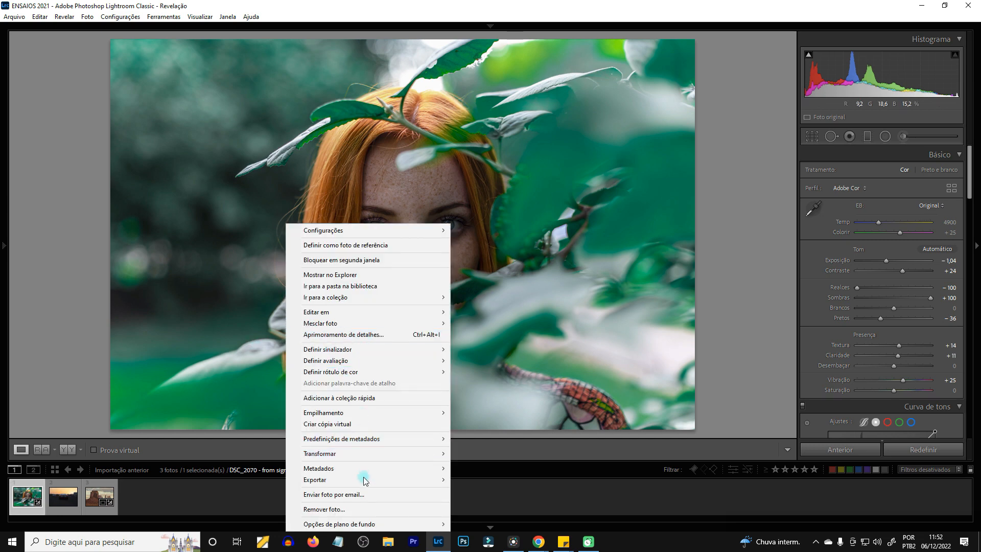
mouse_move(365, 480)
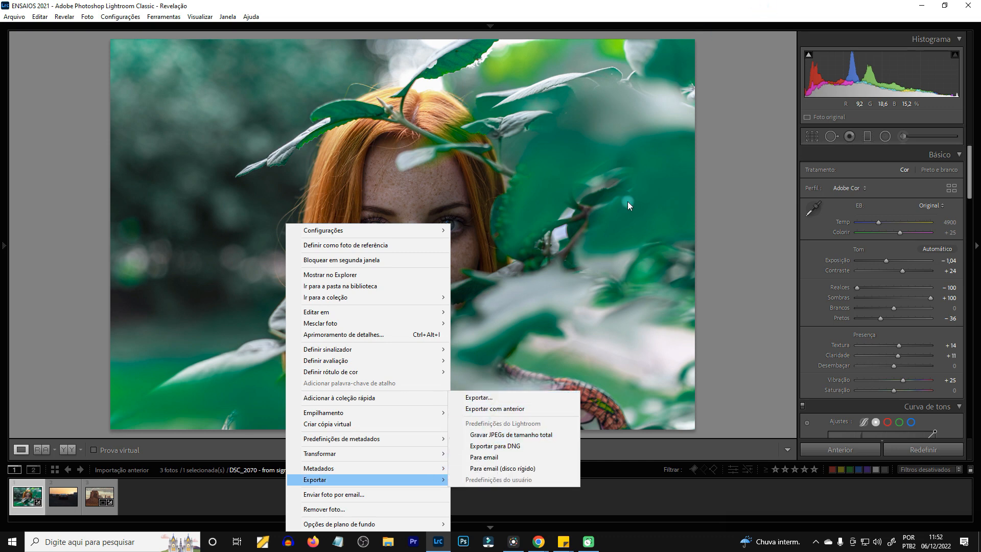
left_click(759, 213)
Step: Select all three photos in the Biblioteca and bring up their export command without exporting
mouse_move(488, 26)
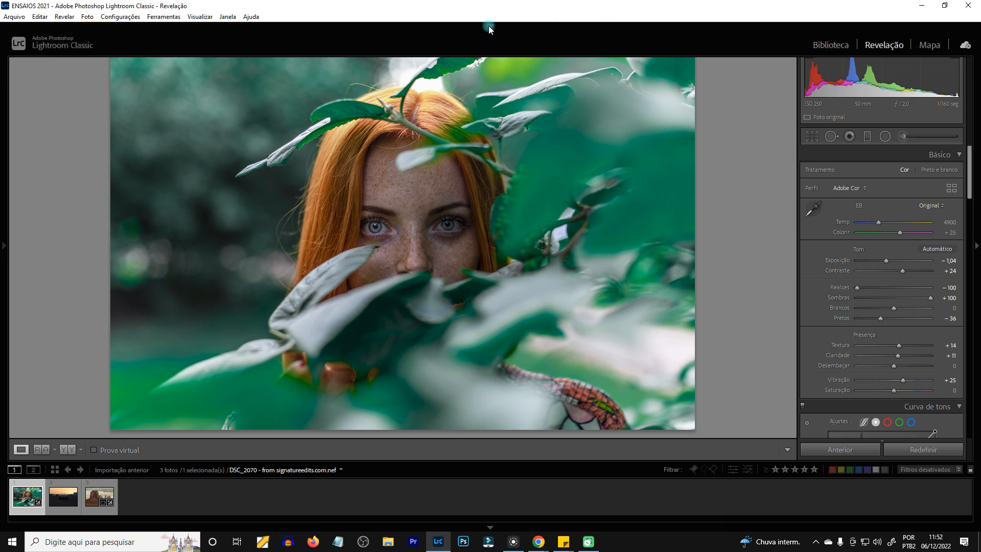
left_click(831, 45)
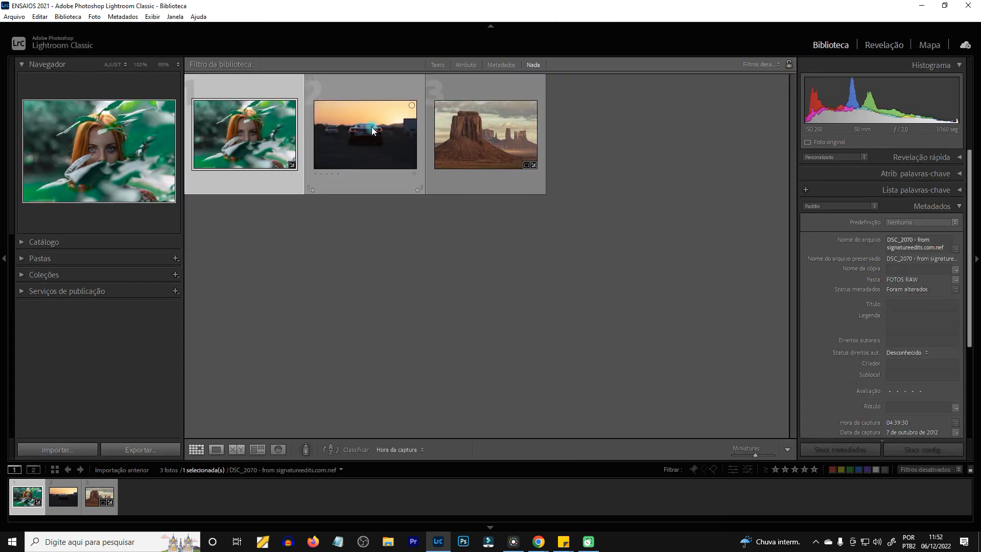
left_click(356, 142, "ctrl")
key("ctrl+a")
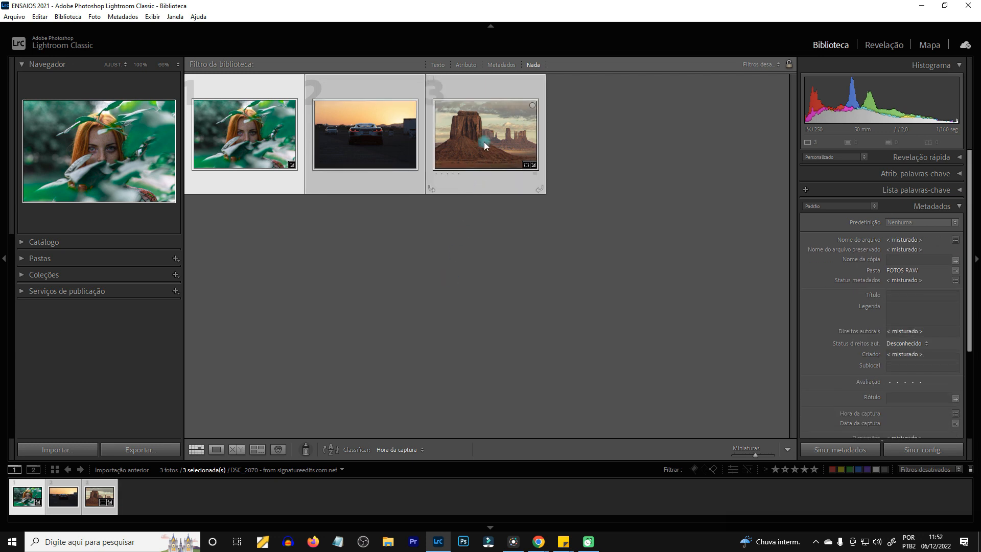
right_click(485, 145)
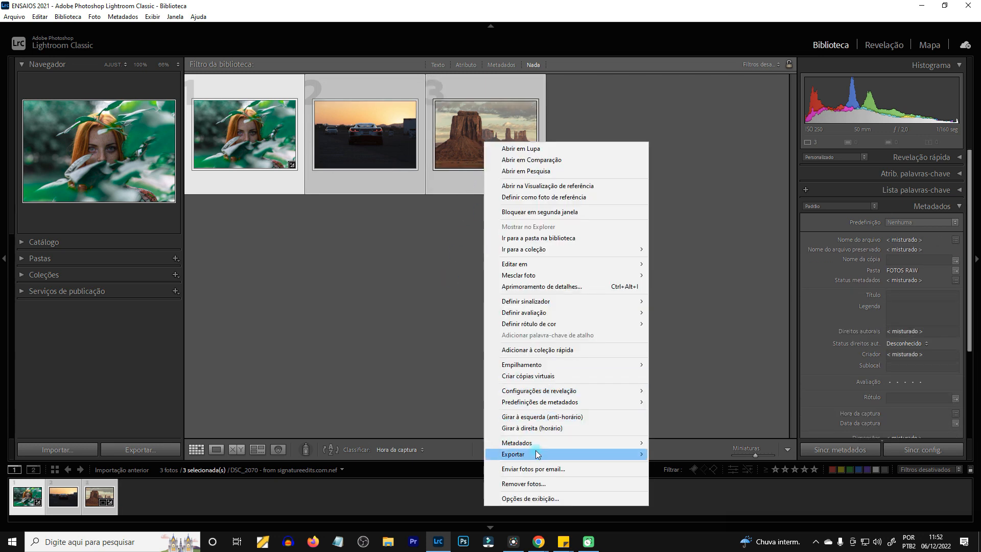
left_click(735, 212)
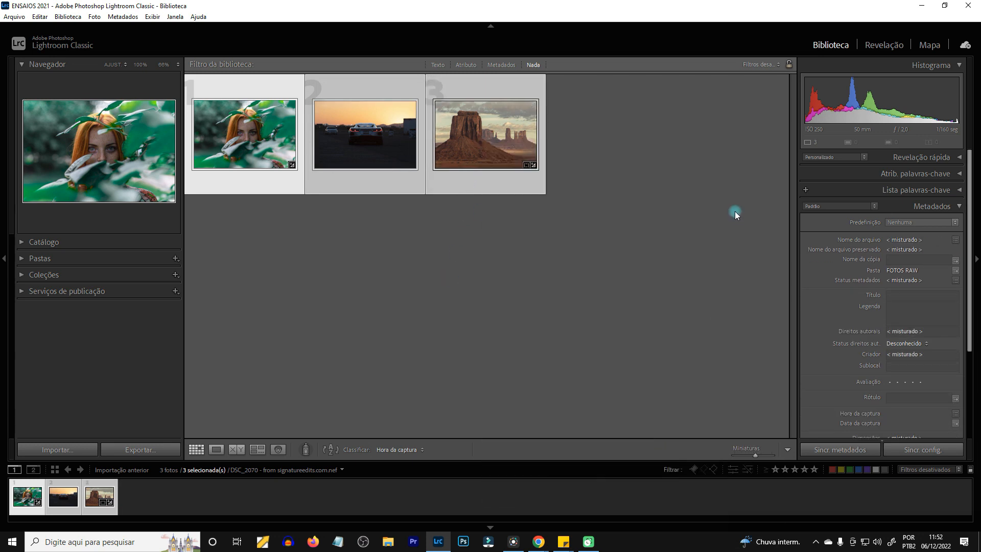
Step: Return to Revelação, select the portrait among the leaves and open its export settings
left_click(891, 44)
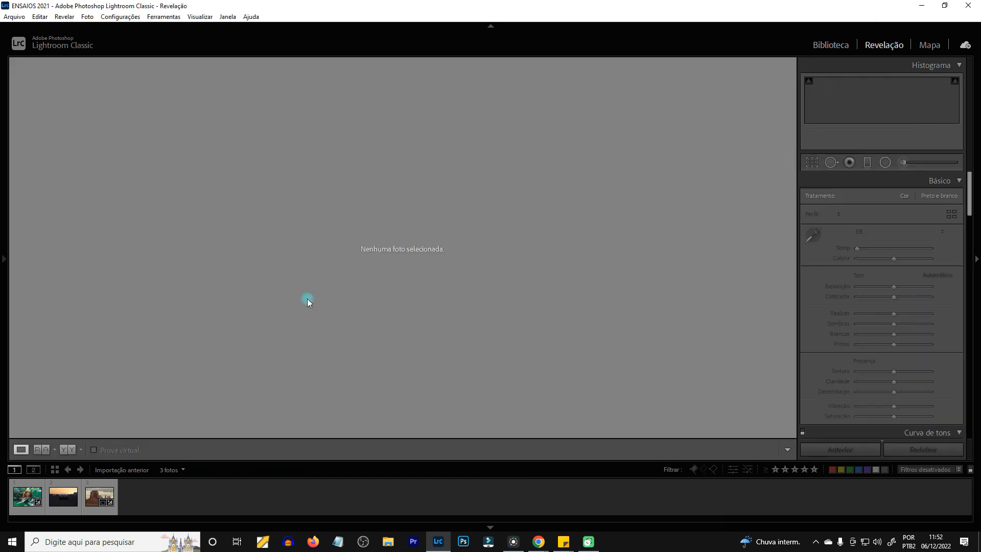
left_click(16, 507)
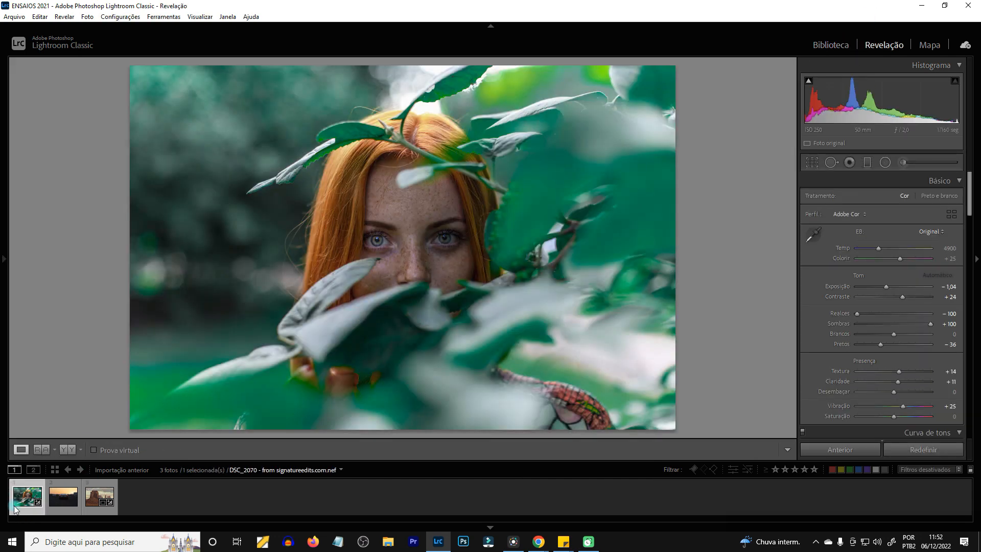
right_click(23, 500)
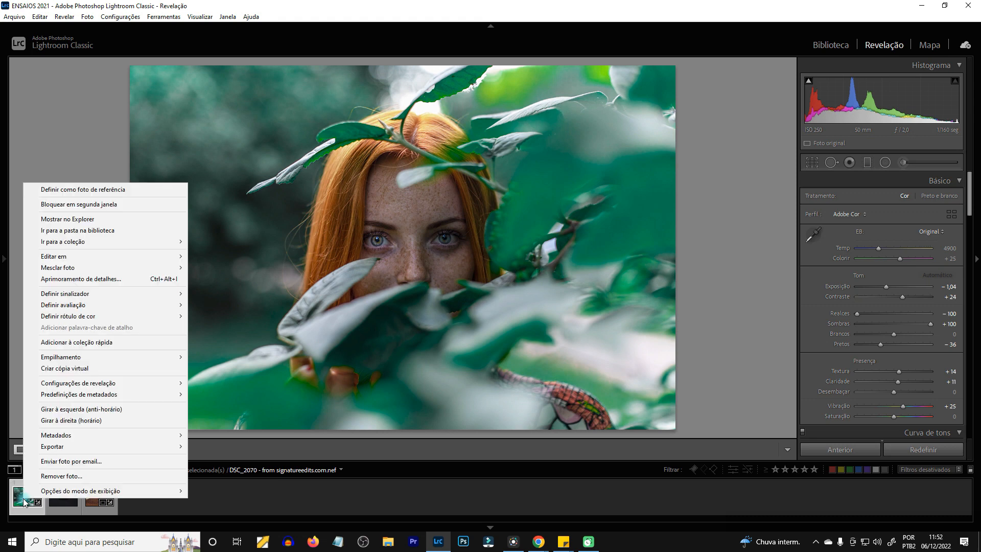
mouse_move(79, 451)
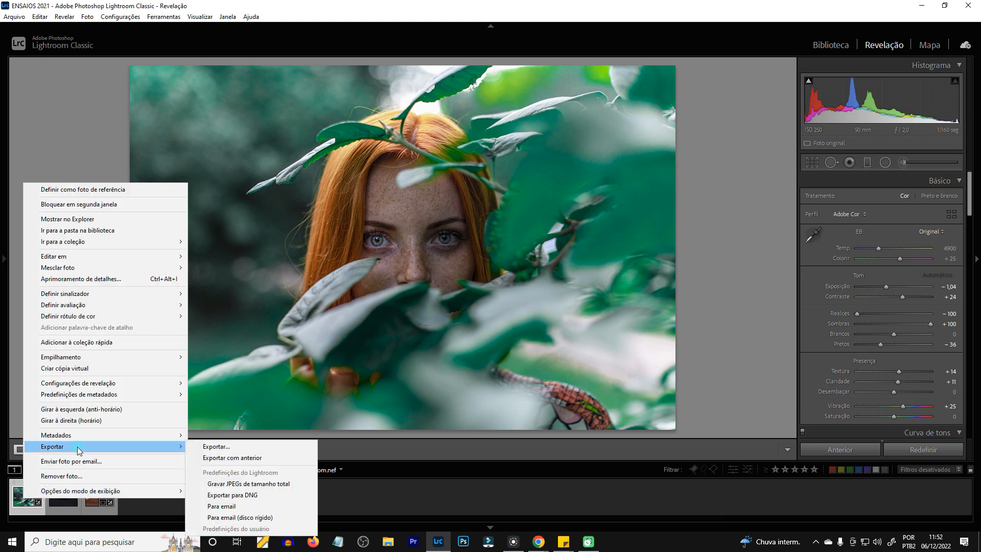
left_click(217, 447)
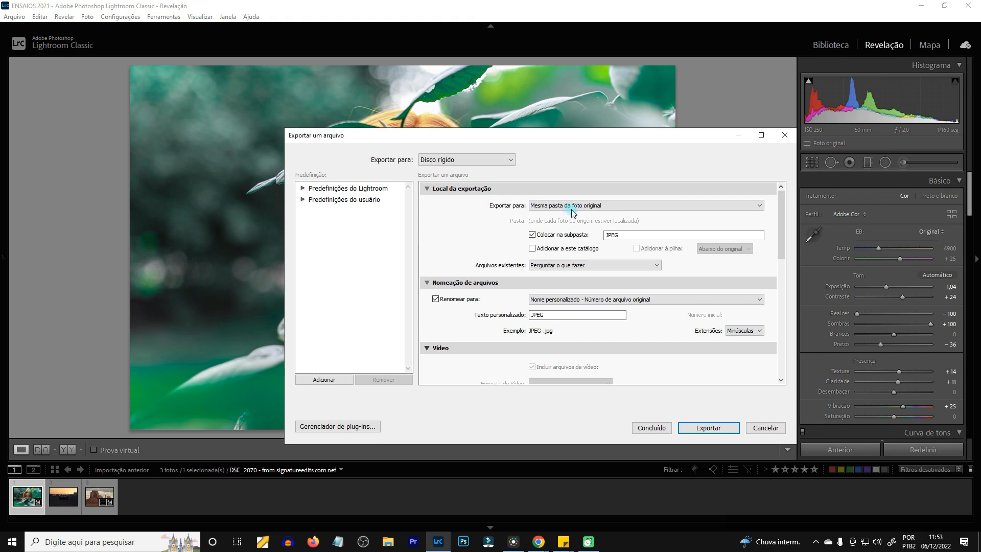
Step: Review the export location, the JPEG subfolder and the custom file naming settings for the portrait
left_click(532, 235)
left_click(621, 232)
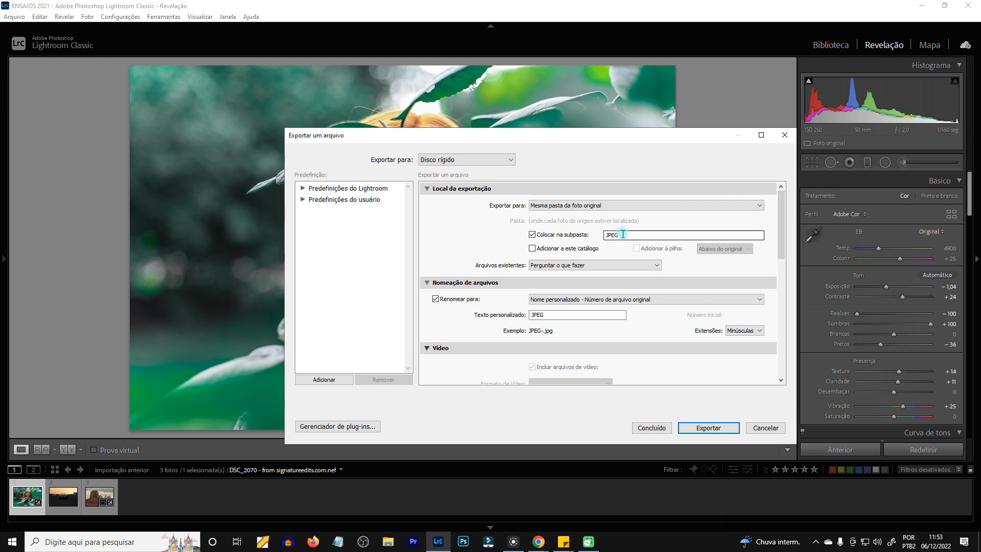
double_click(622, 234)
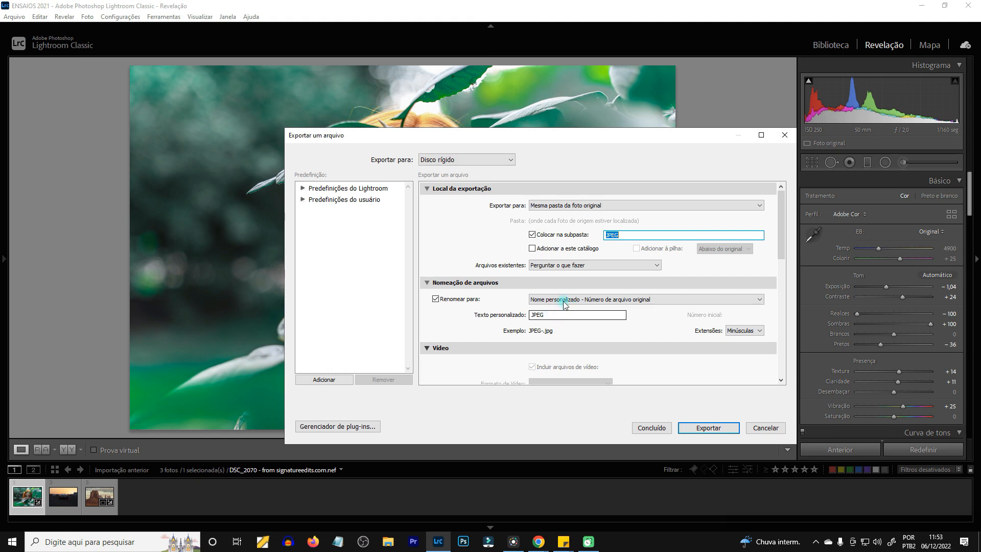
double_click(551, 315)
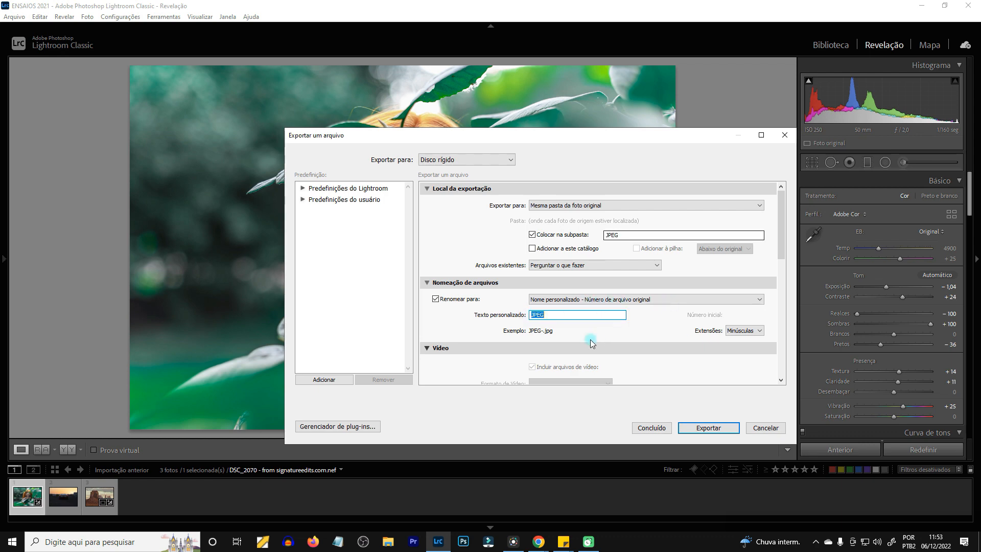
scroll(592, 343, "down", 7)
scroll(586, 279, "up", 5)
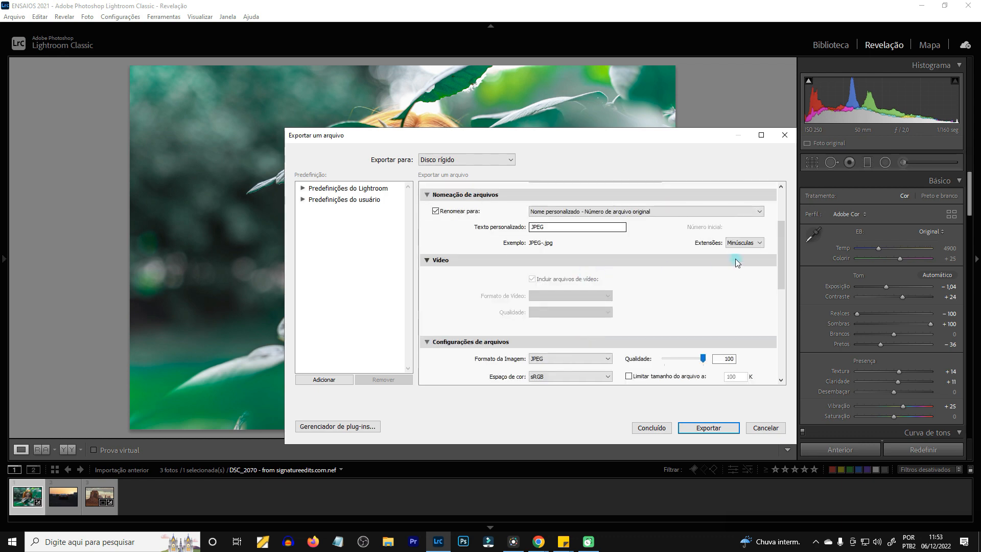
scroll(537, 271, "down", 3)
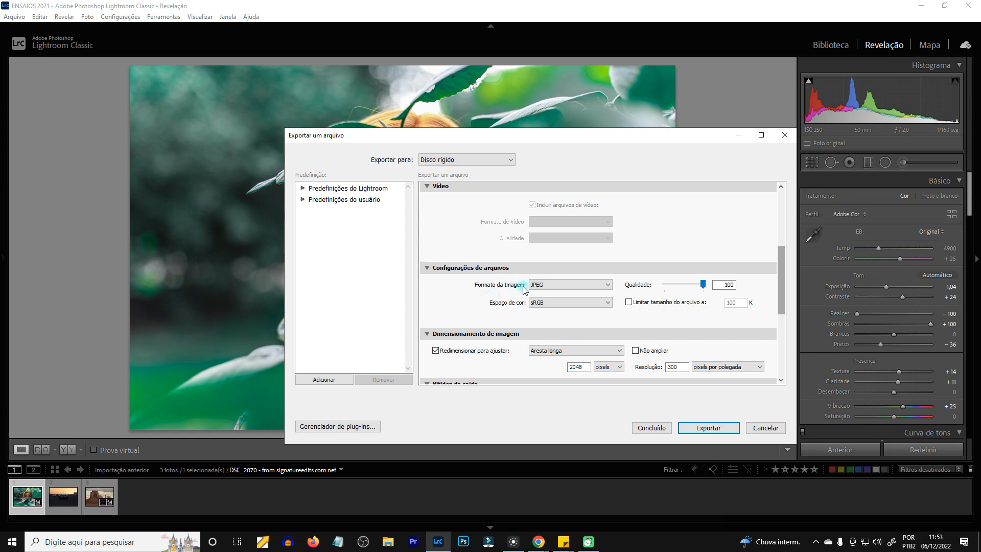
Step: Review the available image formats, quality and colour space, keeping JPEG at quality 100 in sRGB
left_click(554, 287)
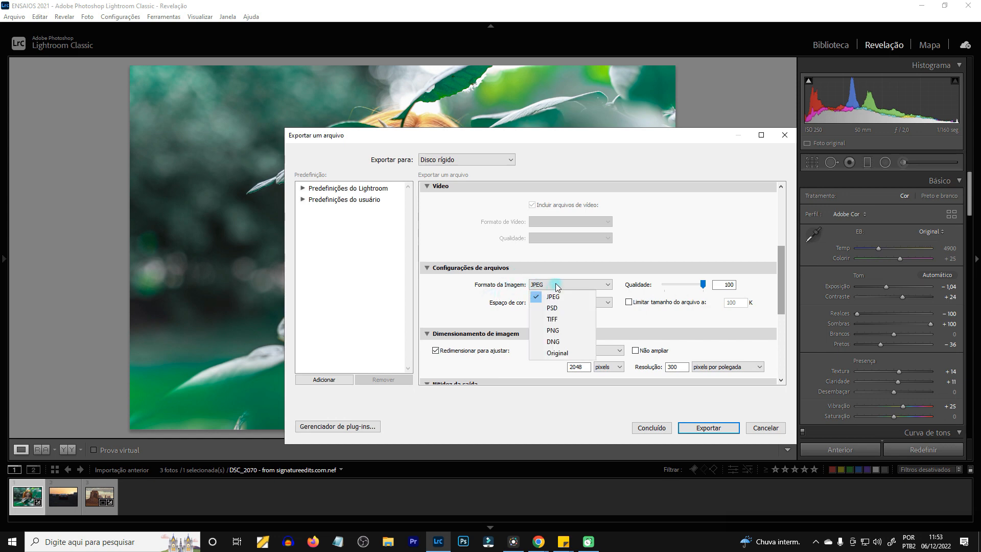
left_click(611, 294)
left_click(661, 287)
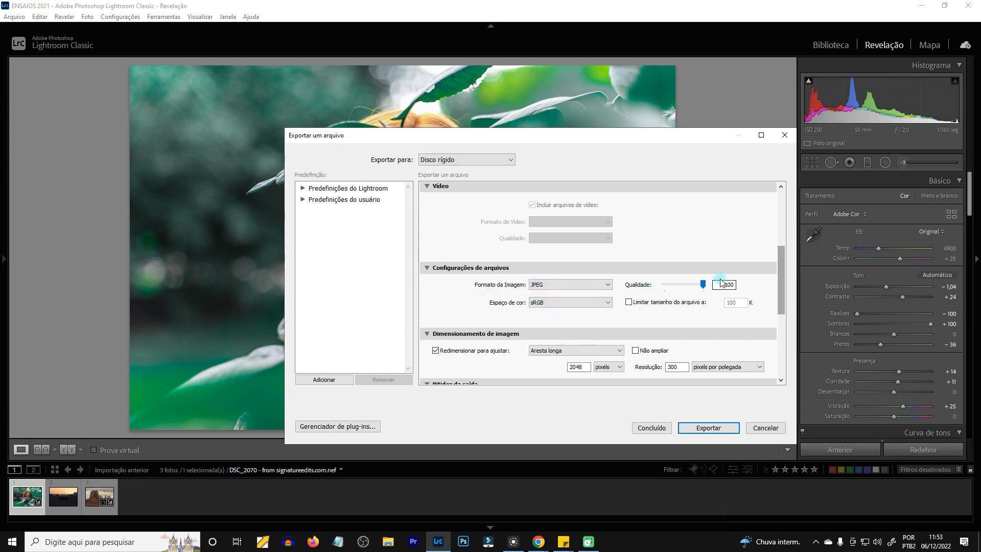
left_click(560, 302)
scroll(779, 311, "down", 1)
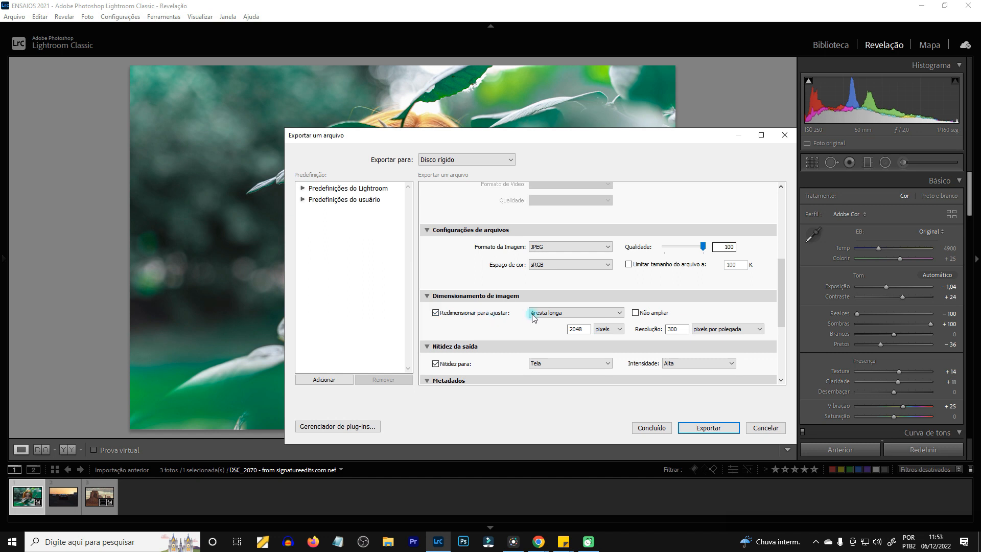
Step: Keep the resize on Aresta longa at 2048 pixels and set the export resolution to 150 pixels por polegada
left_click(569, 314)
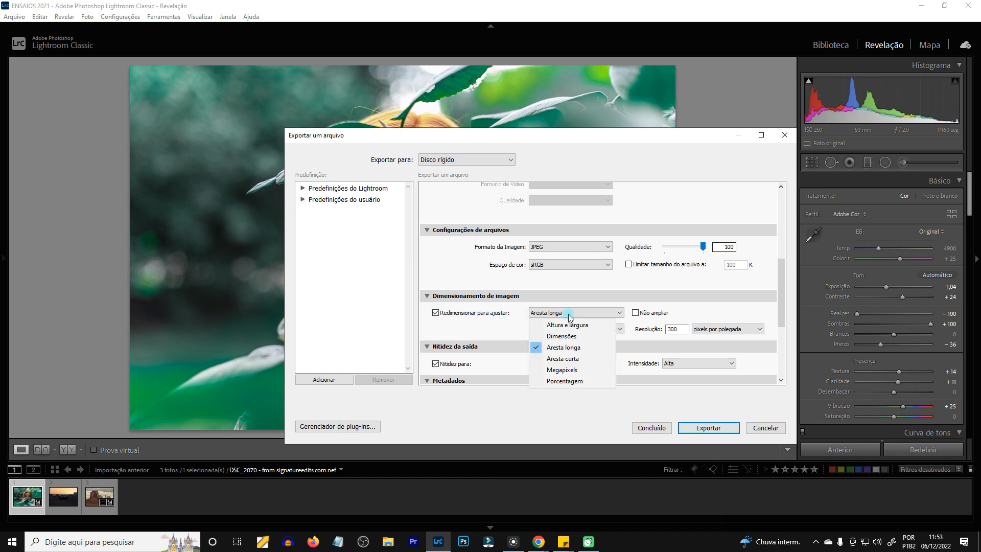
left_click(632, 320)
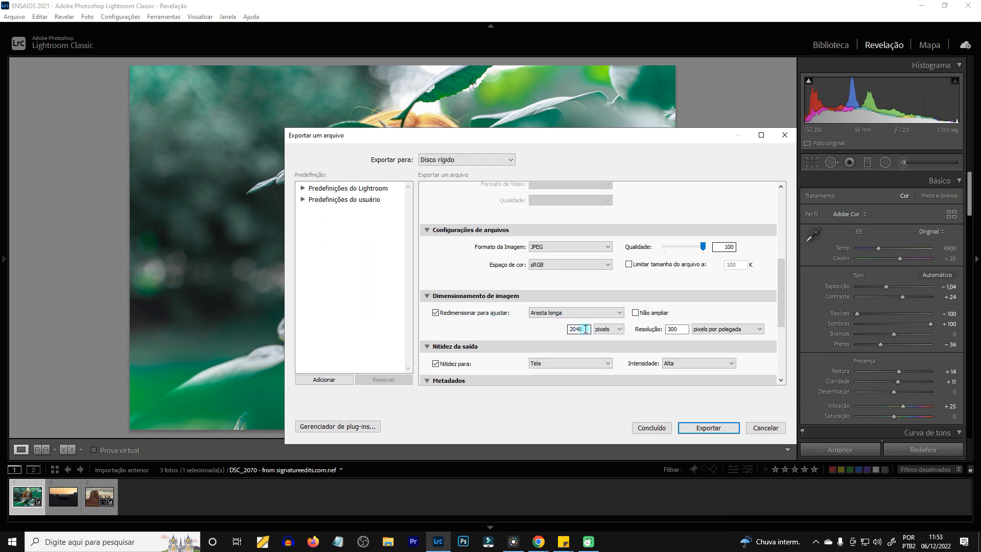
double_click(586, 329)
double_click(682, 330)
type("150")
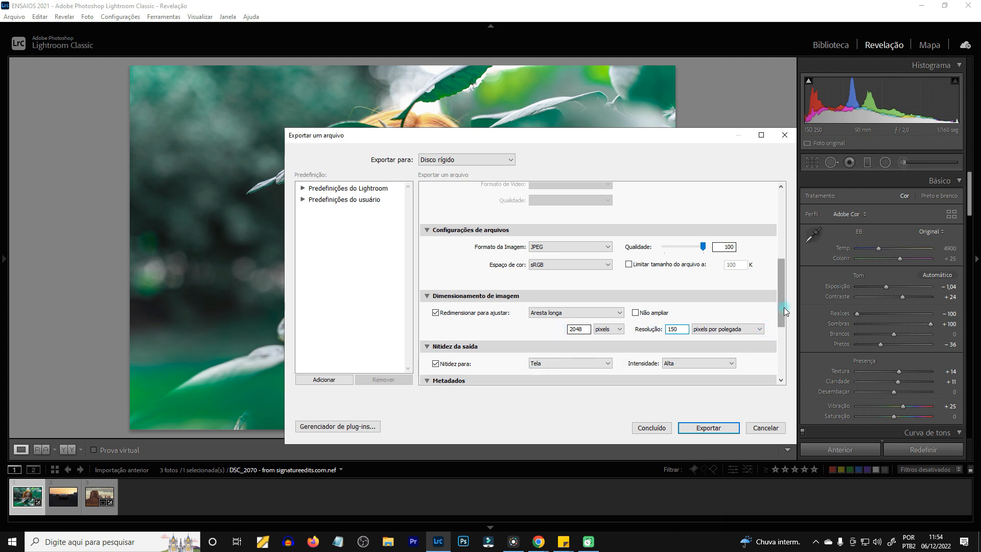
Step: Review the output sharpening choices, keeping Tela with Alta intensity, and look over the metadata options
left_click_drag(785, 311, 785, 326)
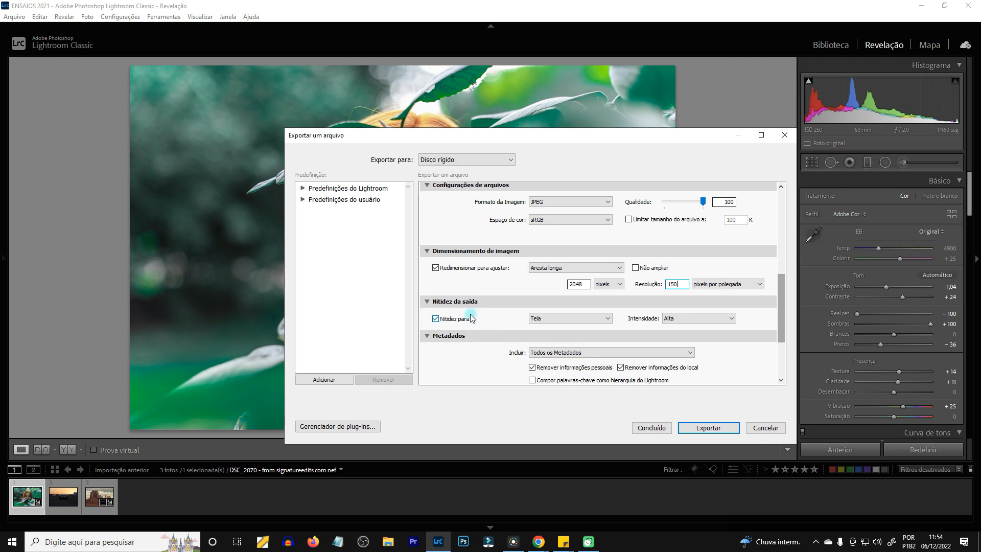
left_click(605, 321)
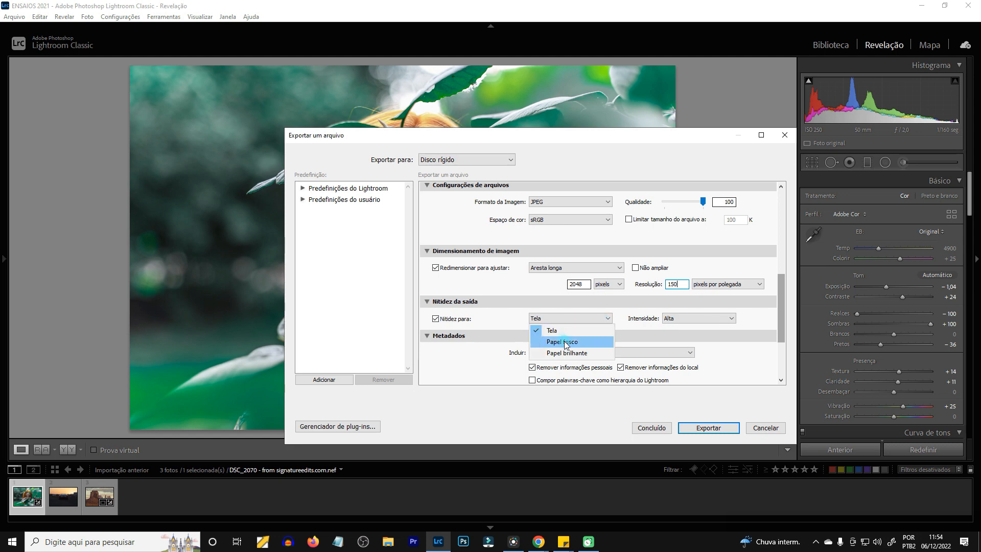
left_click(762, 323)
scroll(777, 323, "down", 3)
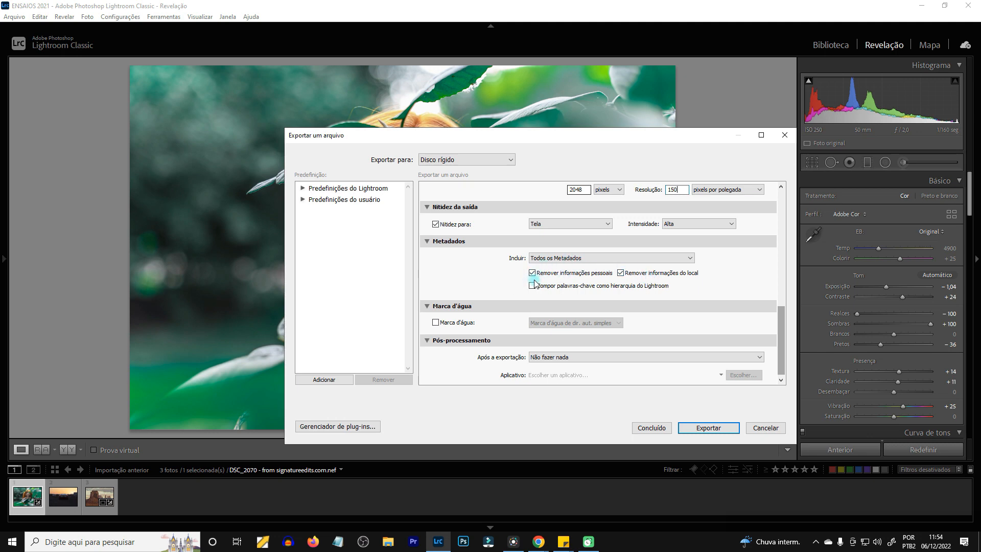
Step: Try the Marca d'água option, leave it off and export the portrait
left_click(436, 323)
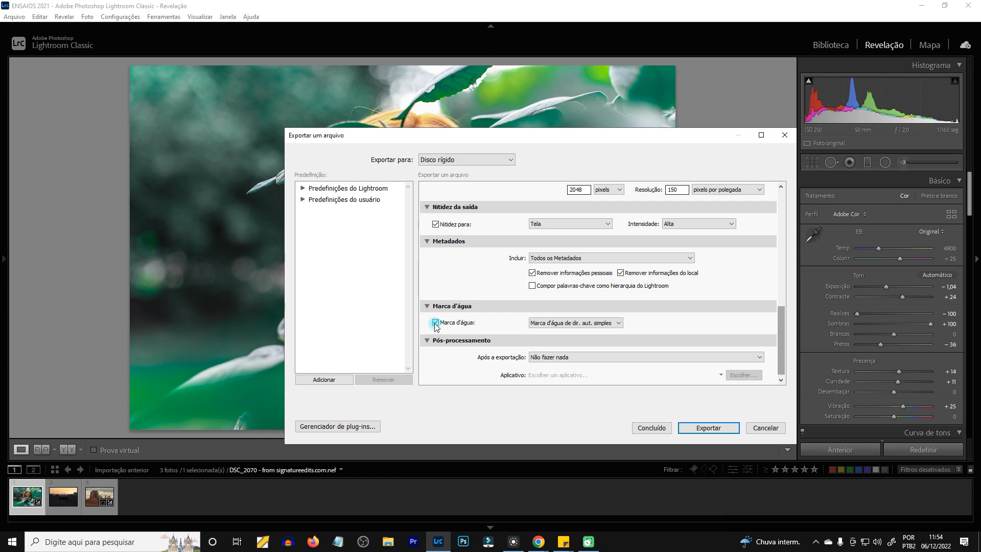
left_click(435, 323)
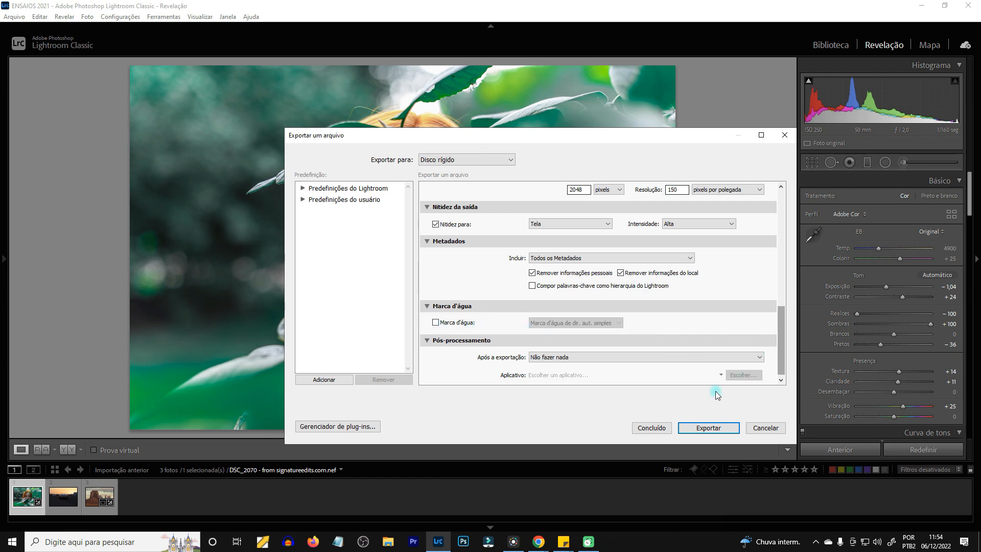
left_click(702, 428)
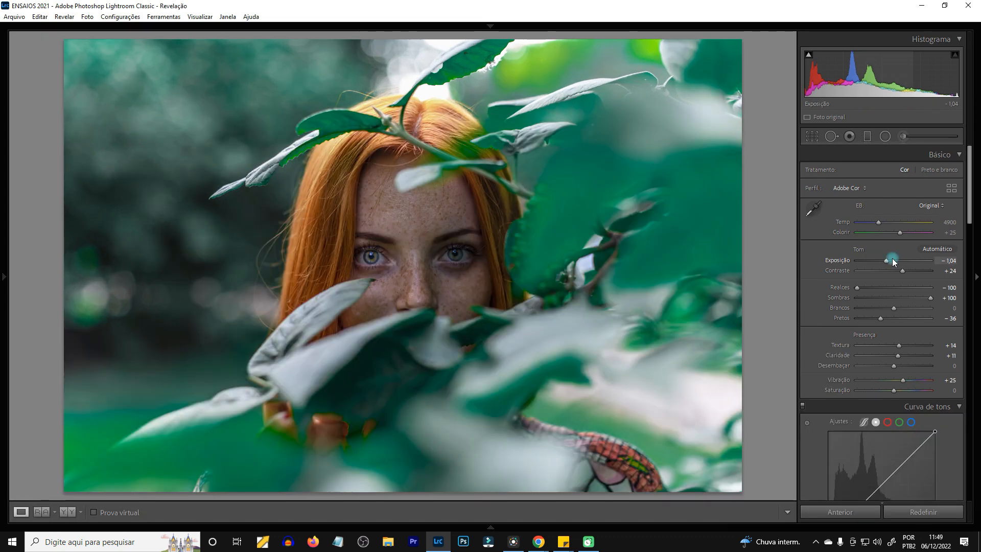